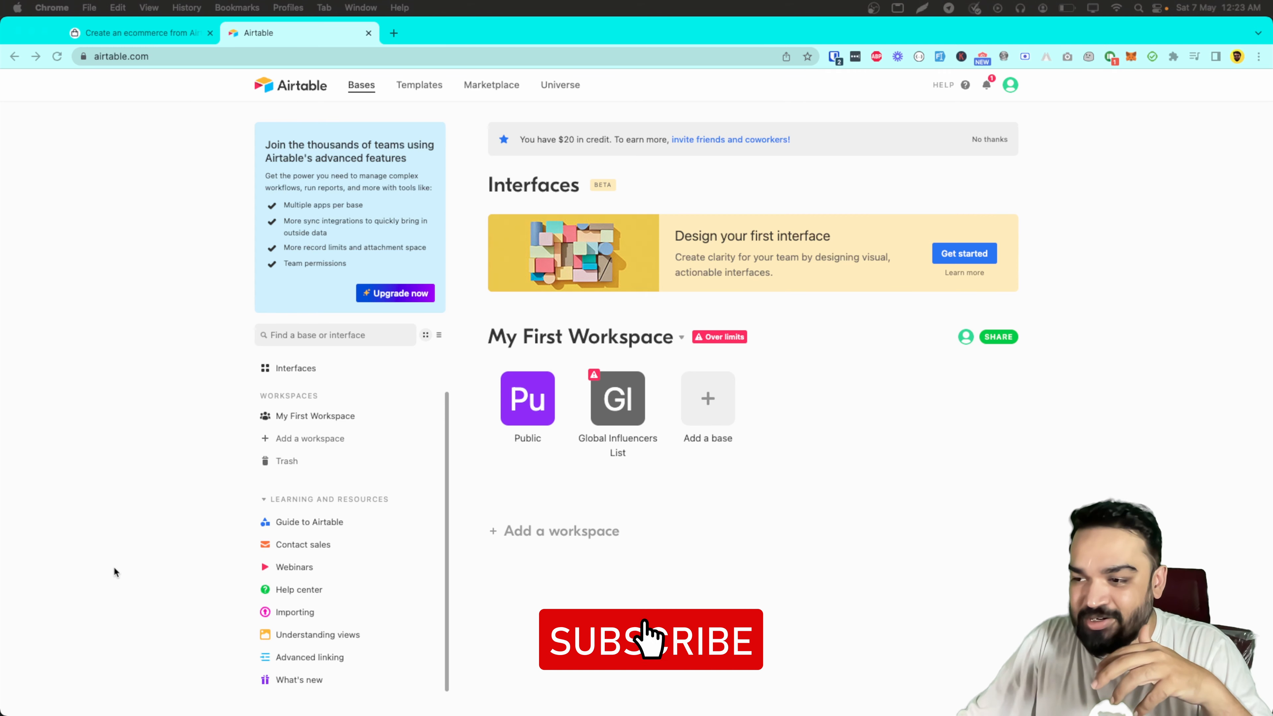
# Step: Open the Airtable account overview containing the personal API key, and close the leftover Airtable bases page
pyautogui.click(104, 34)
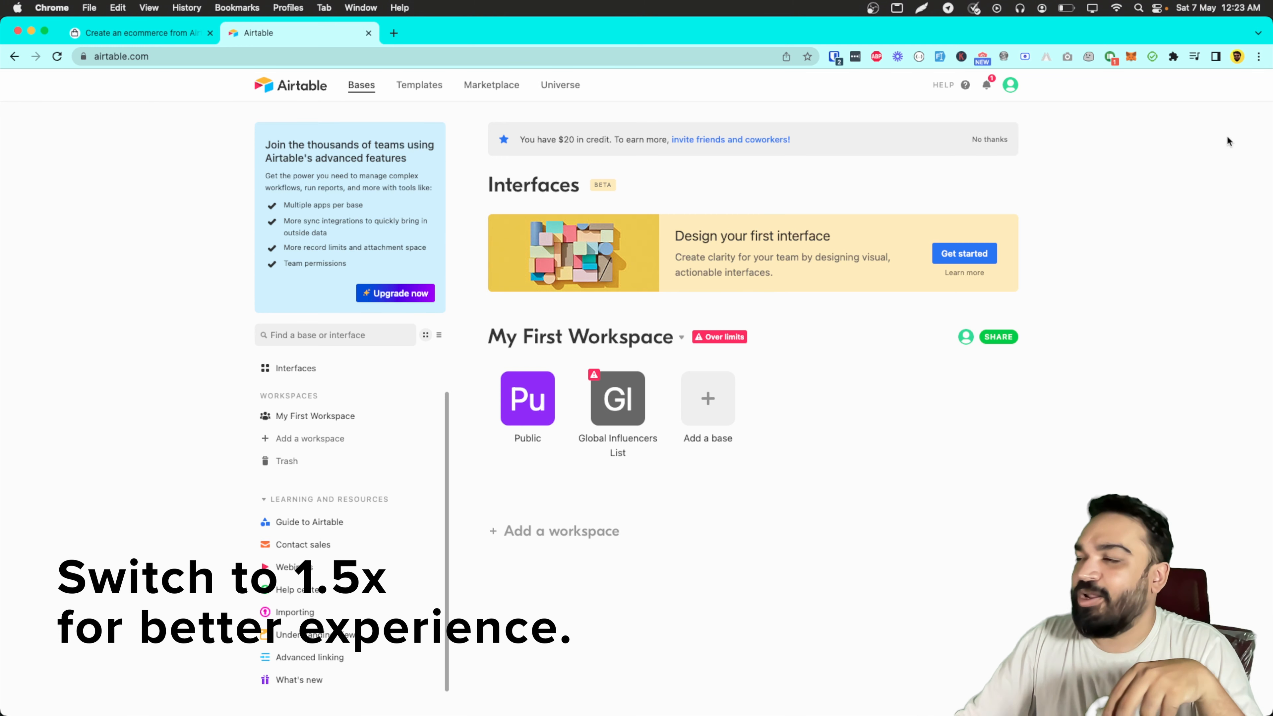
pyautogui.click(1010, 85)
pyautogui.click(990, 134)
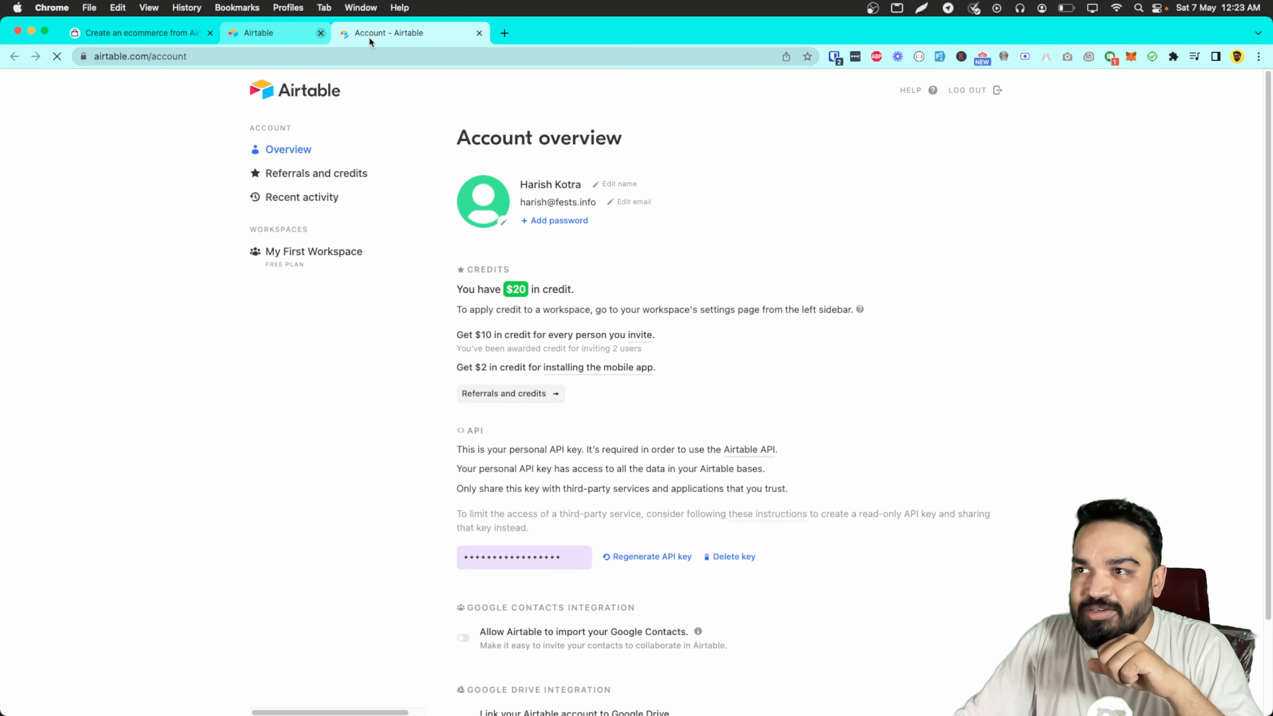
pyautogui.click(321, 32)
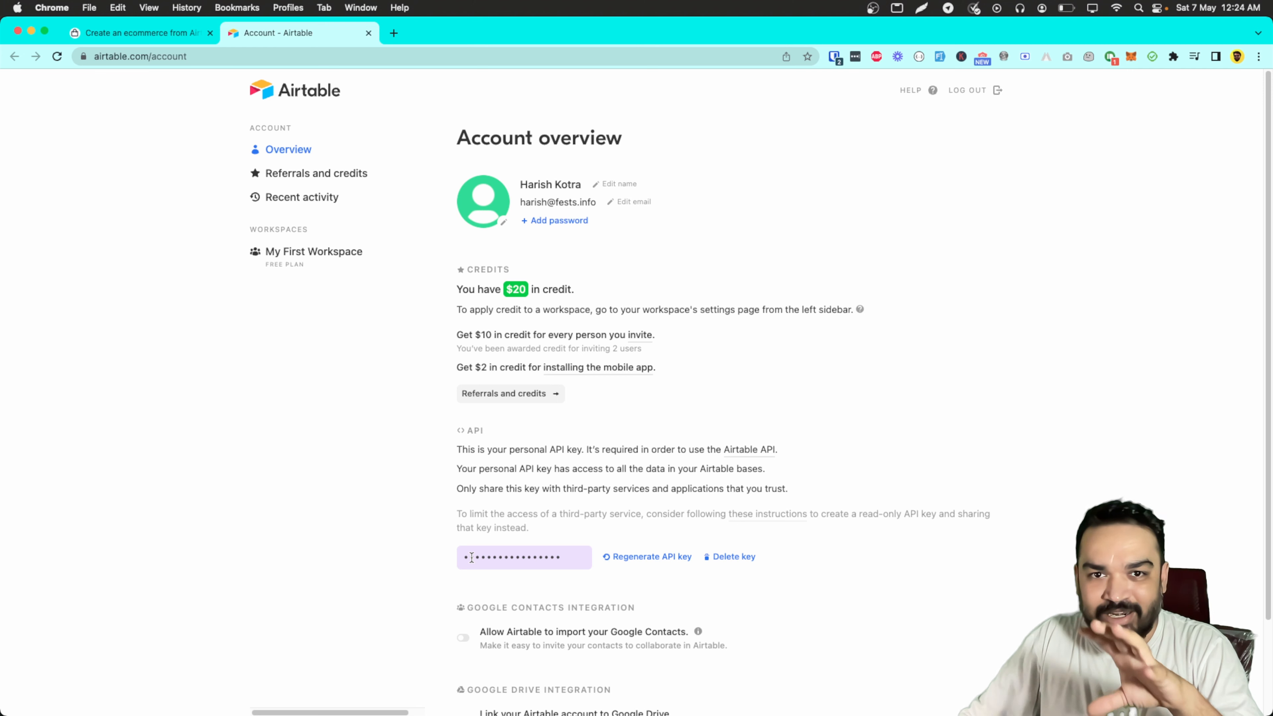
# Step: Switch to Tendeta, sign up for an account, and open the existing shop from the dashboard
pyautogui.click(151, 32)
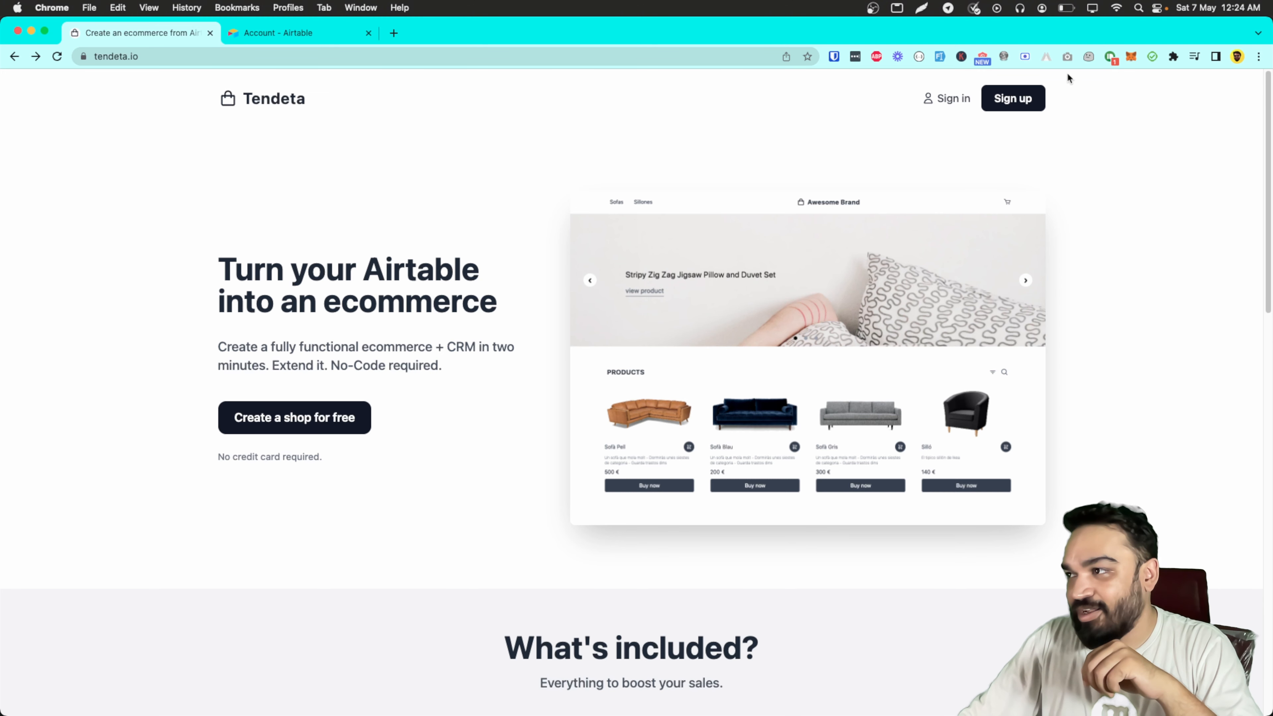
pyautogui.click(1034, 102)
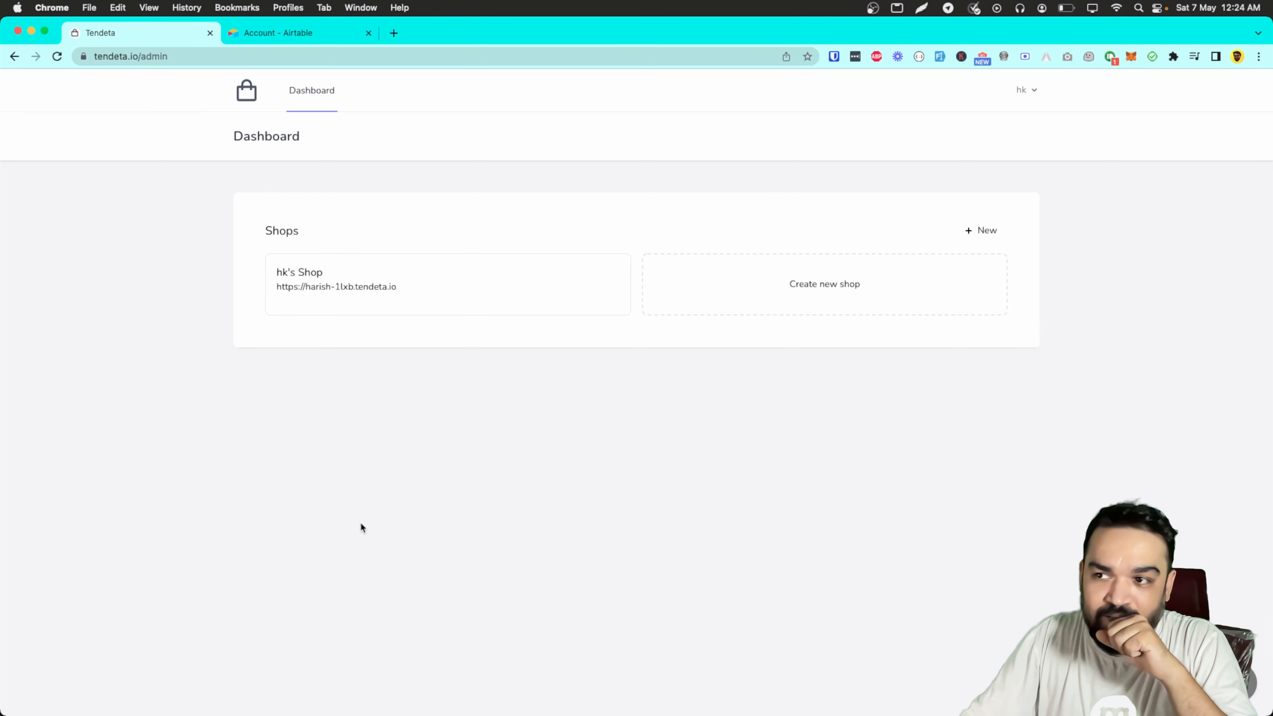
pyautogui.click(379, 306)
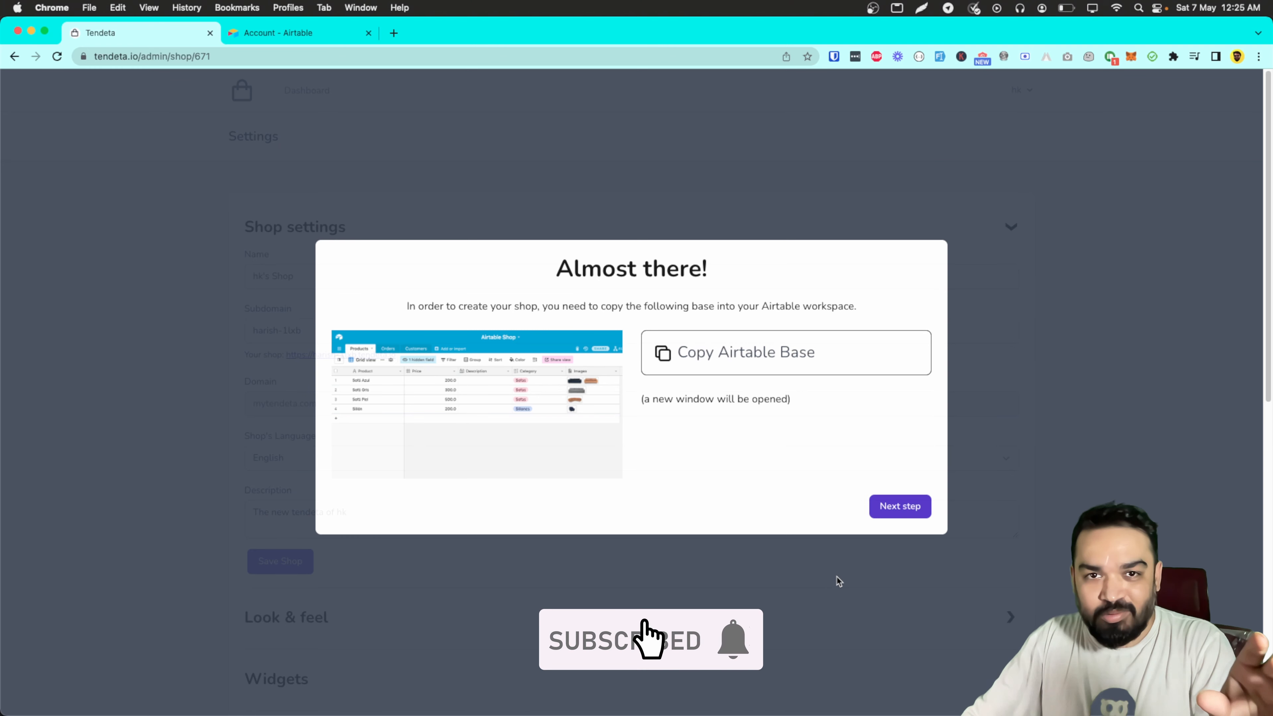
# Step: Copy the Tendeta template base into My First Workspace in Airtable and open the new base
pyautogui.click(848, 356)
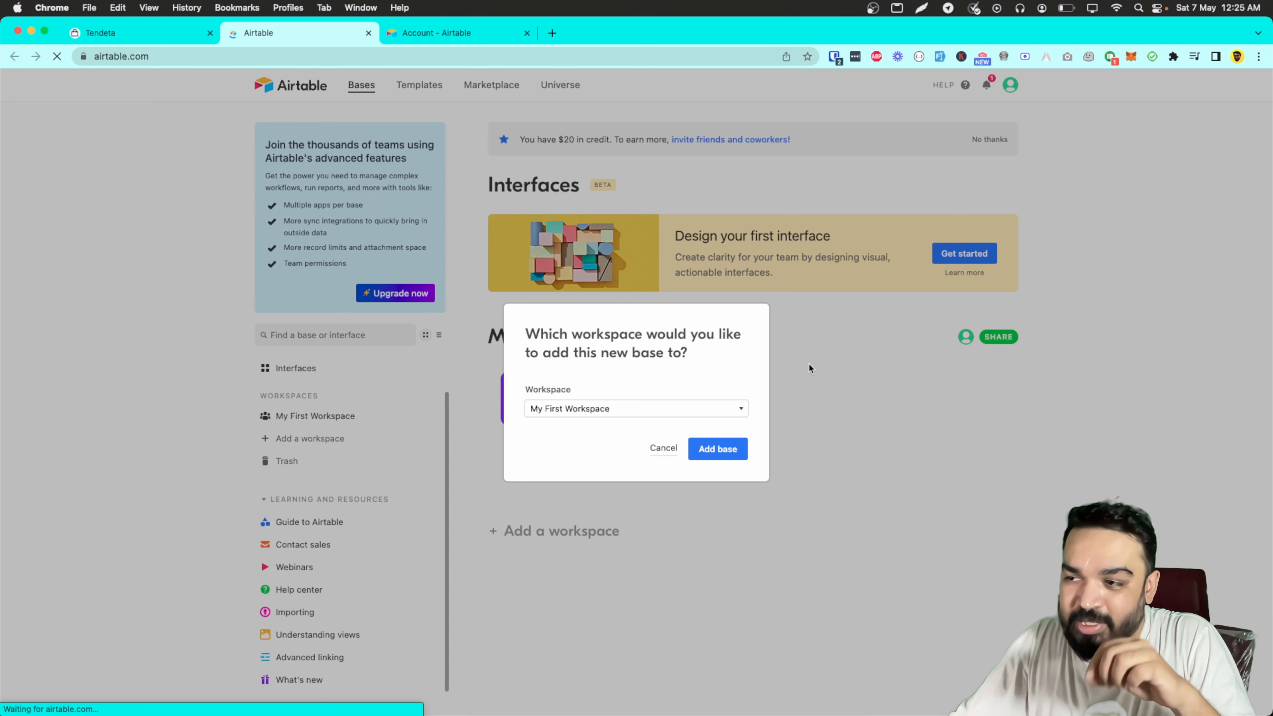
pyautogui.click(692, 448)
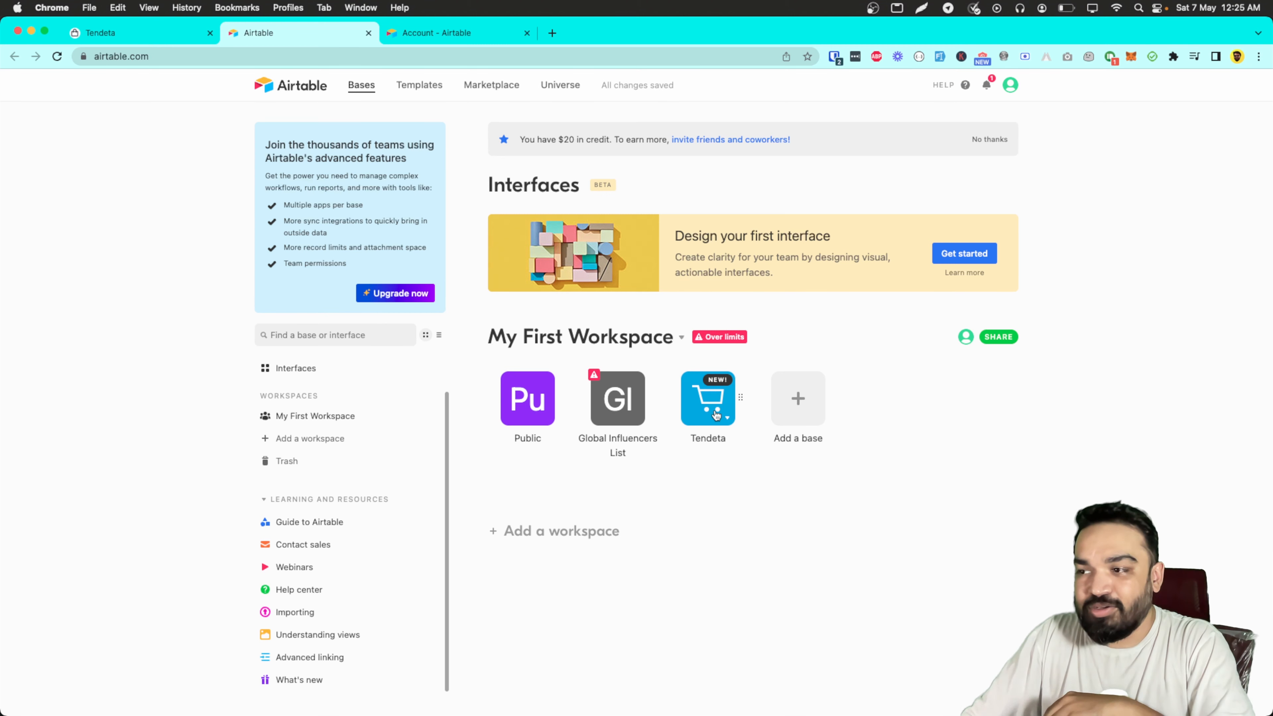
pyautogui.click(717, 419)
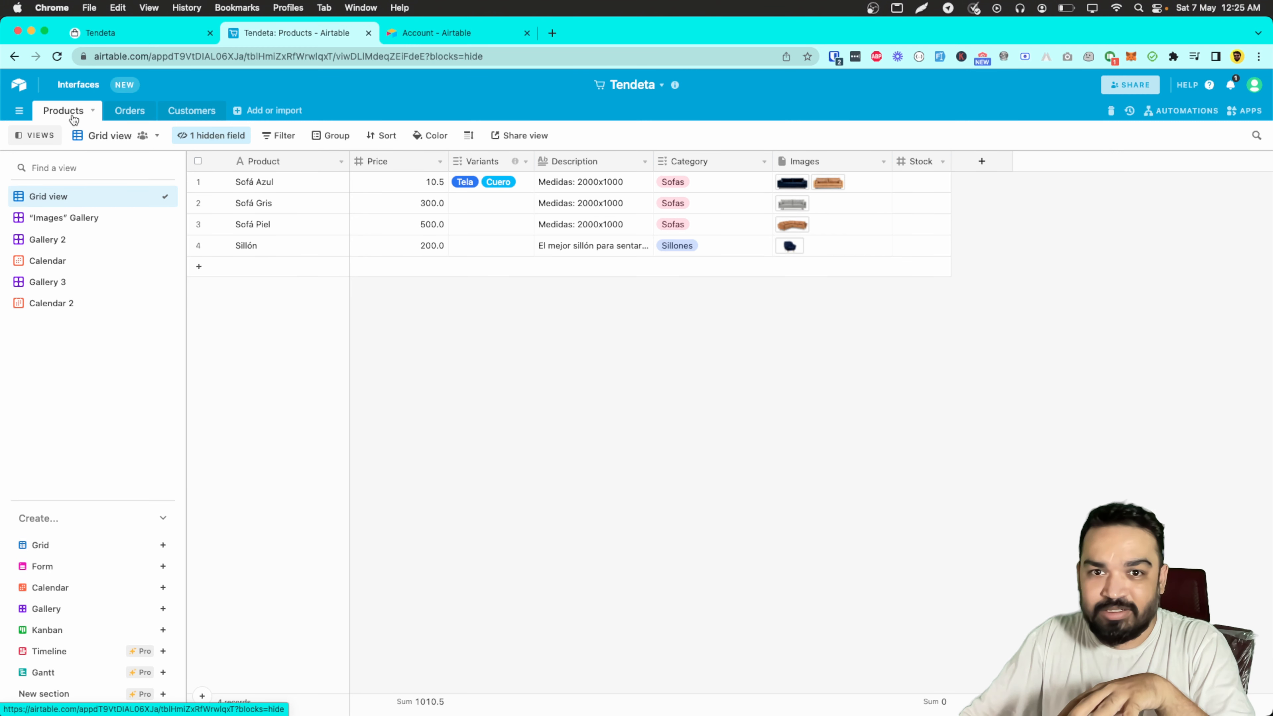
# Step: Look through the Orders and Customers tables of the Tendeta base and return to the Products table
pyautogui.click(140, 113)
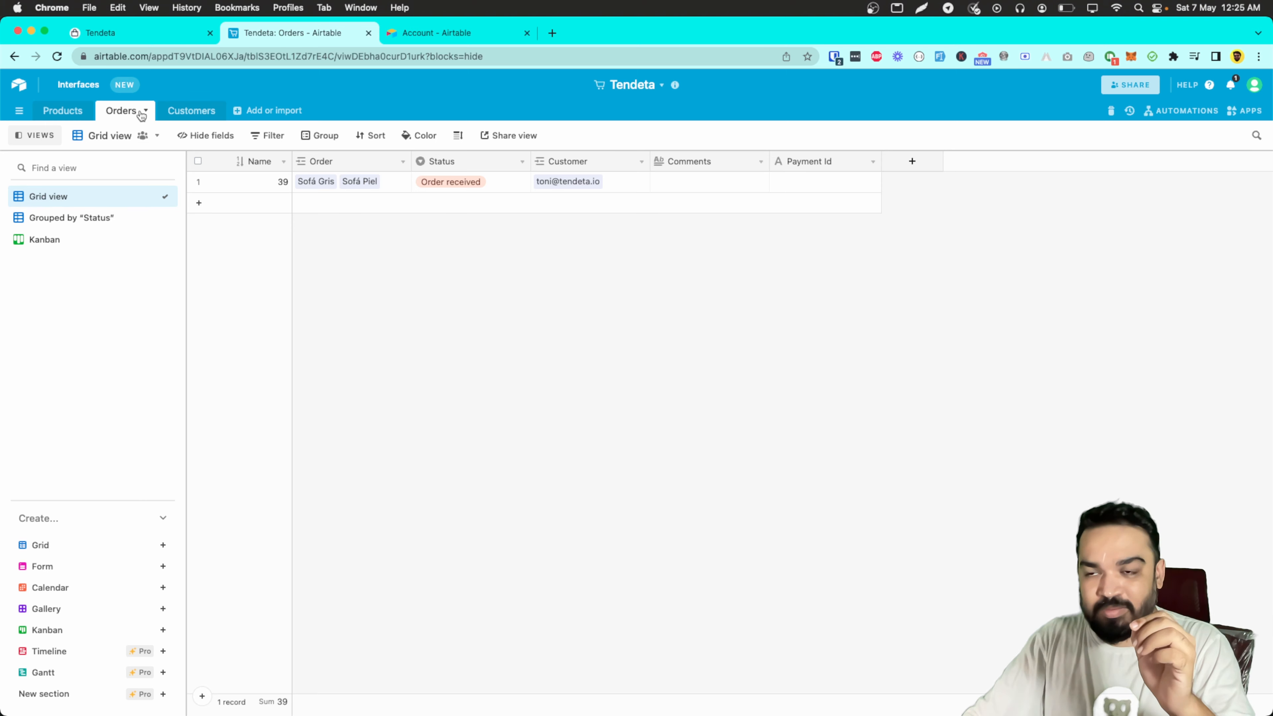
pyautogui.click(190, 110)
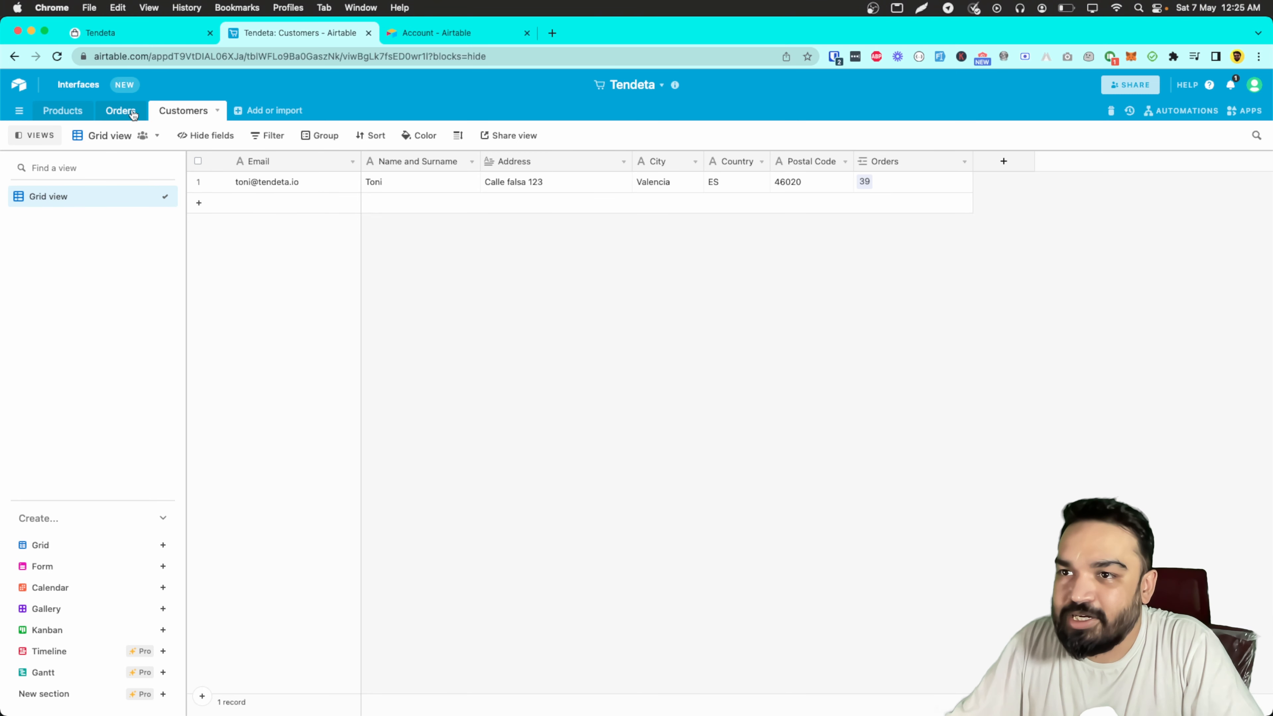
pyautogui.click(120, 110)
pyautogui.click(73, 111)
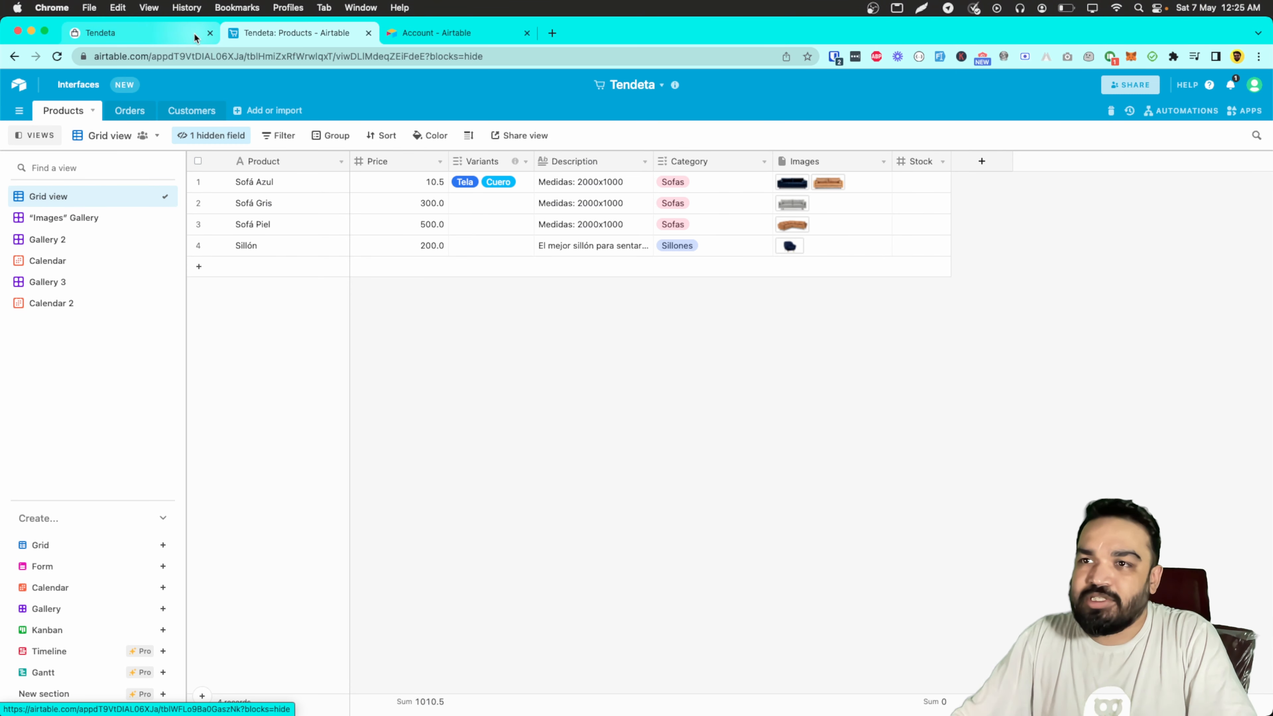
# Step: Back in Tendeta's shop setup, enter the Airtable API key and connect the Tendeta base
pyautogui.click(183, 31)
pyautogui.click(900, 506)
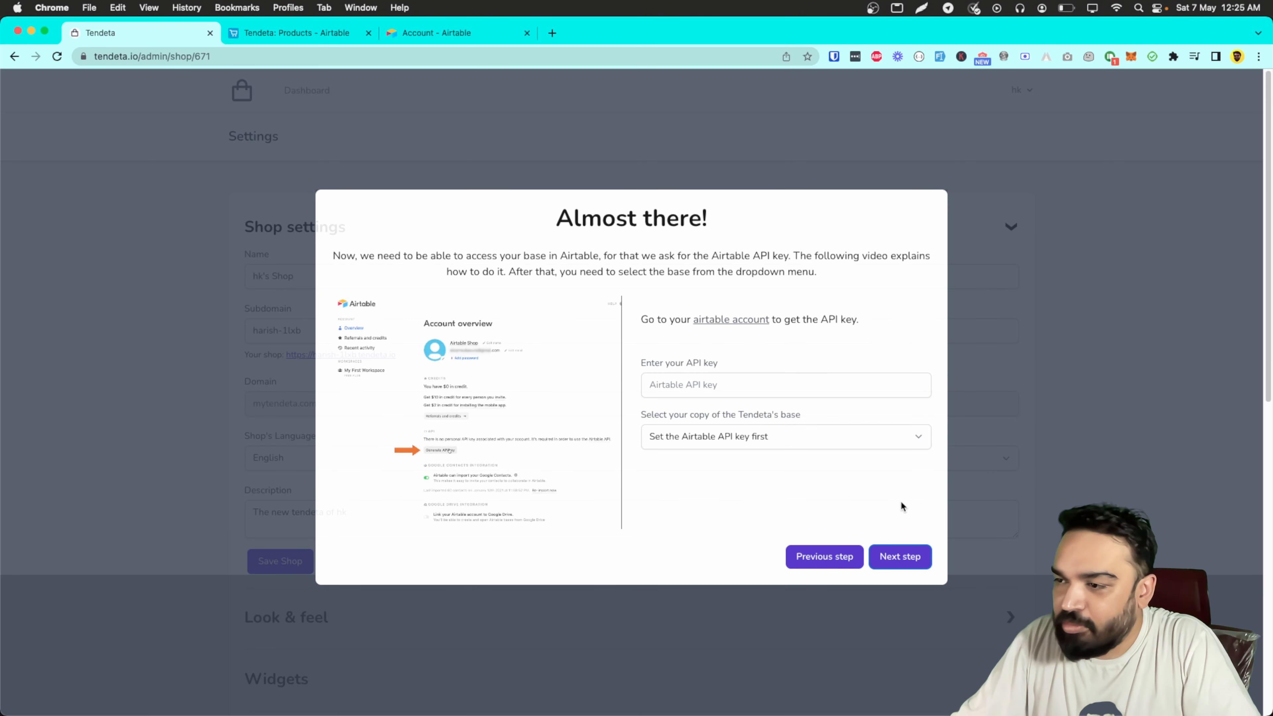
pyautogui.click(765, 379)
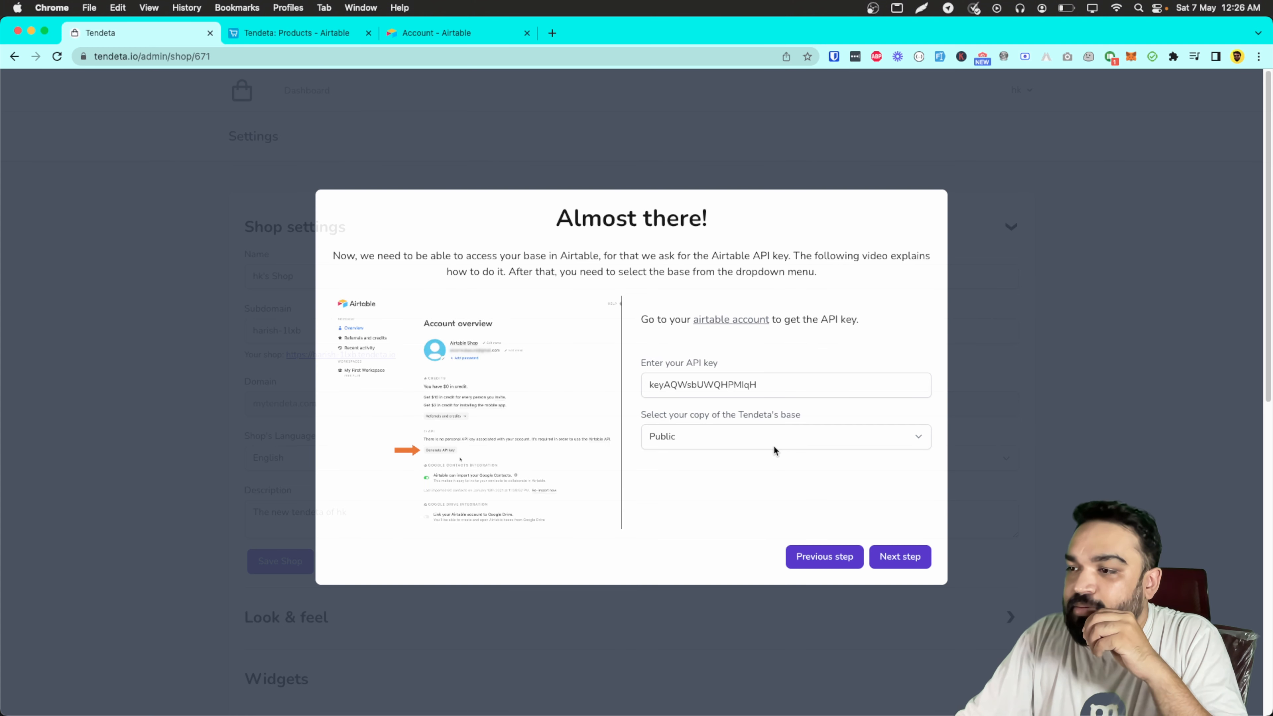
pyautogui.click(772, 446)
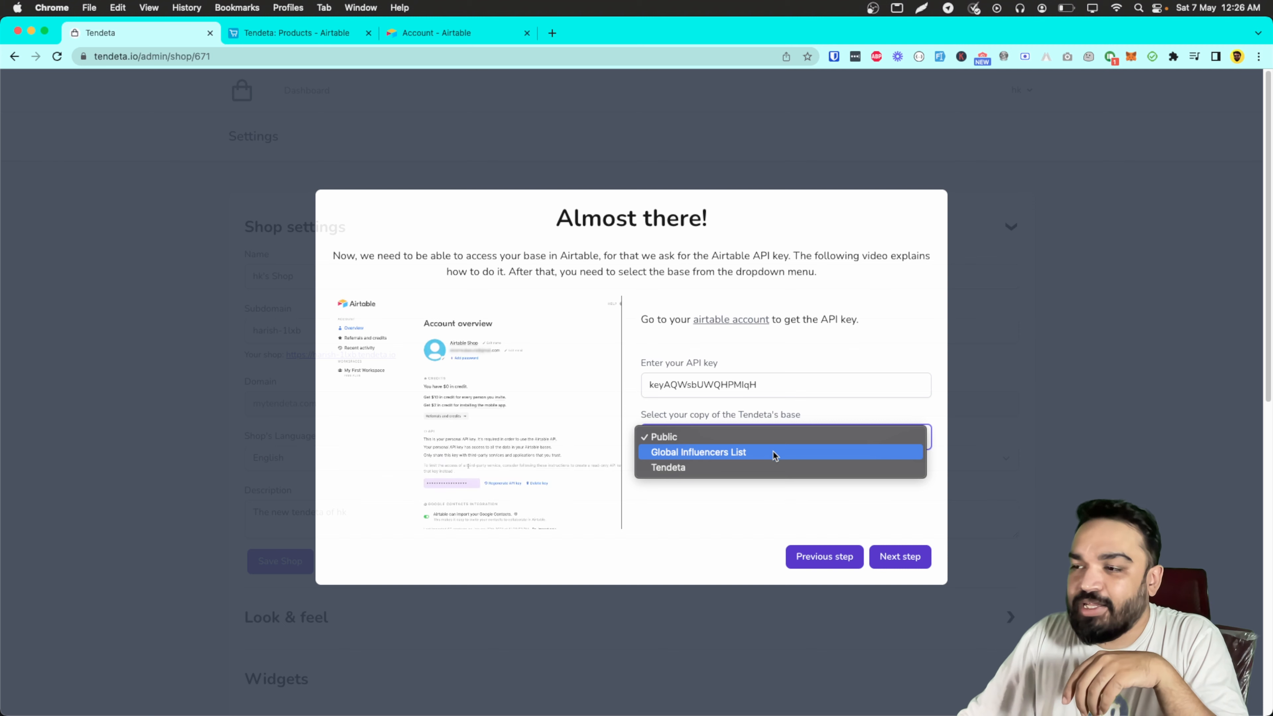
pyautogui.click(762, 472)
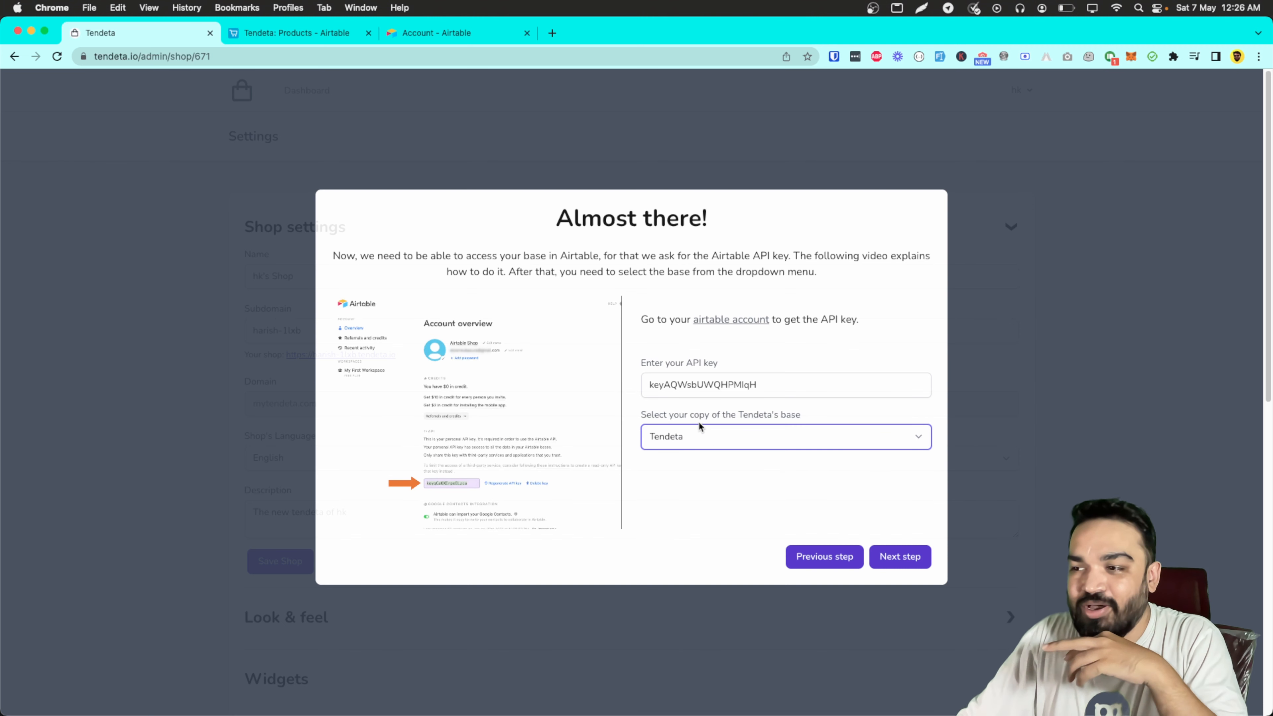
pyautogui.click(899, 557)
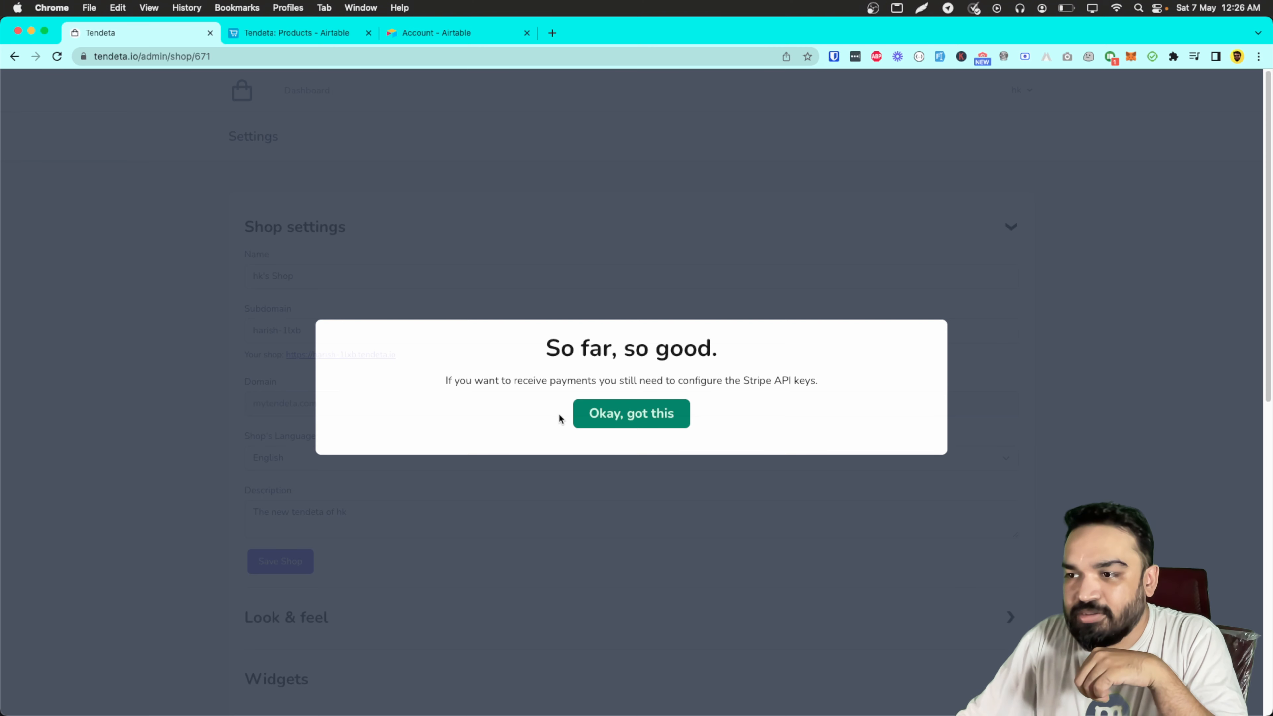
# Step: Read the note about configuring Stripe API keys for payments and acknowledge it to finish the setup
pyautogui.moveTo(425, 381); pyautogui.dragTo(817, 395)
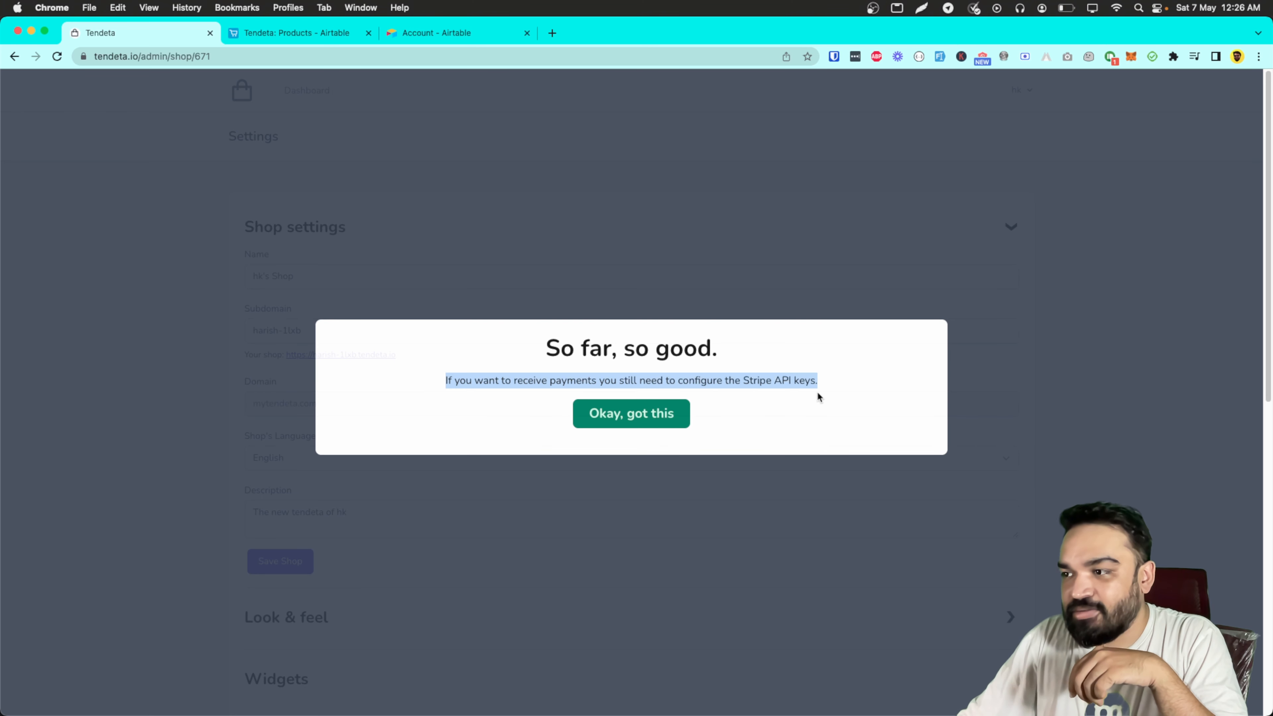
pyautogui.click(817, 395)
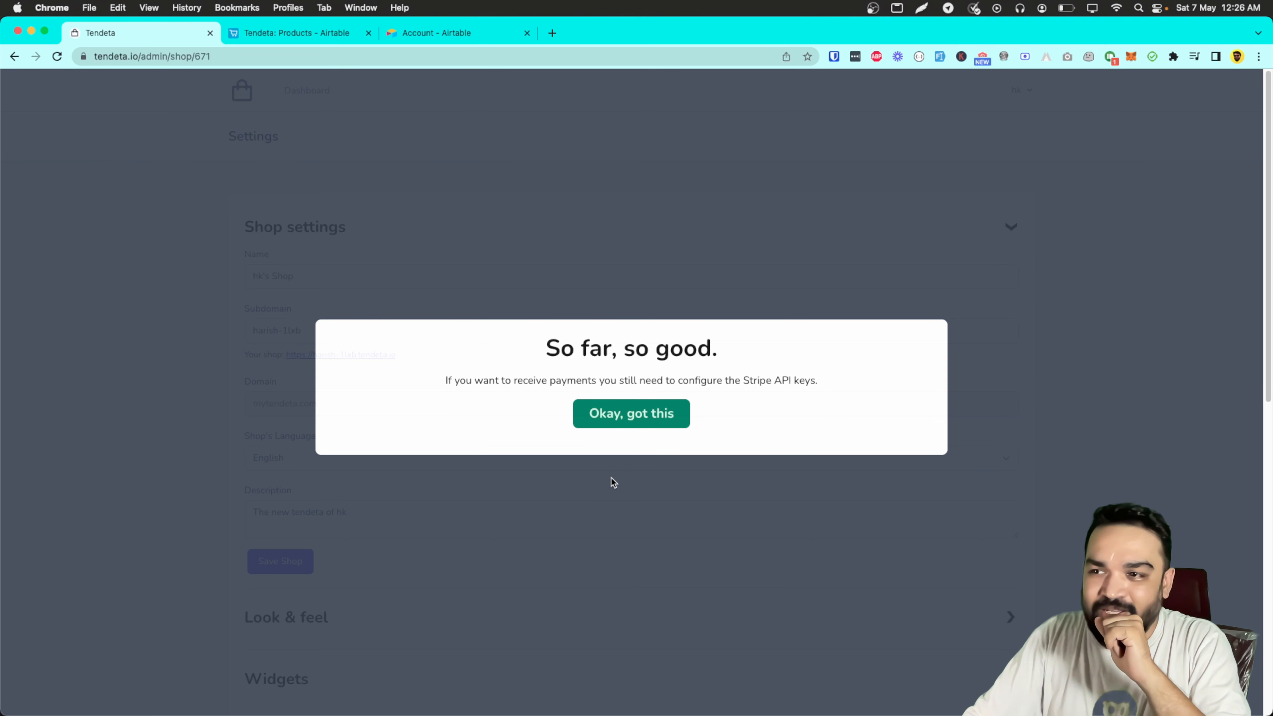
pyautogui.click(650, 425)
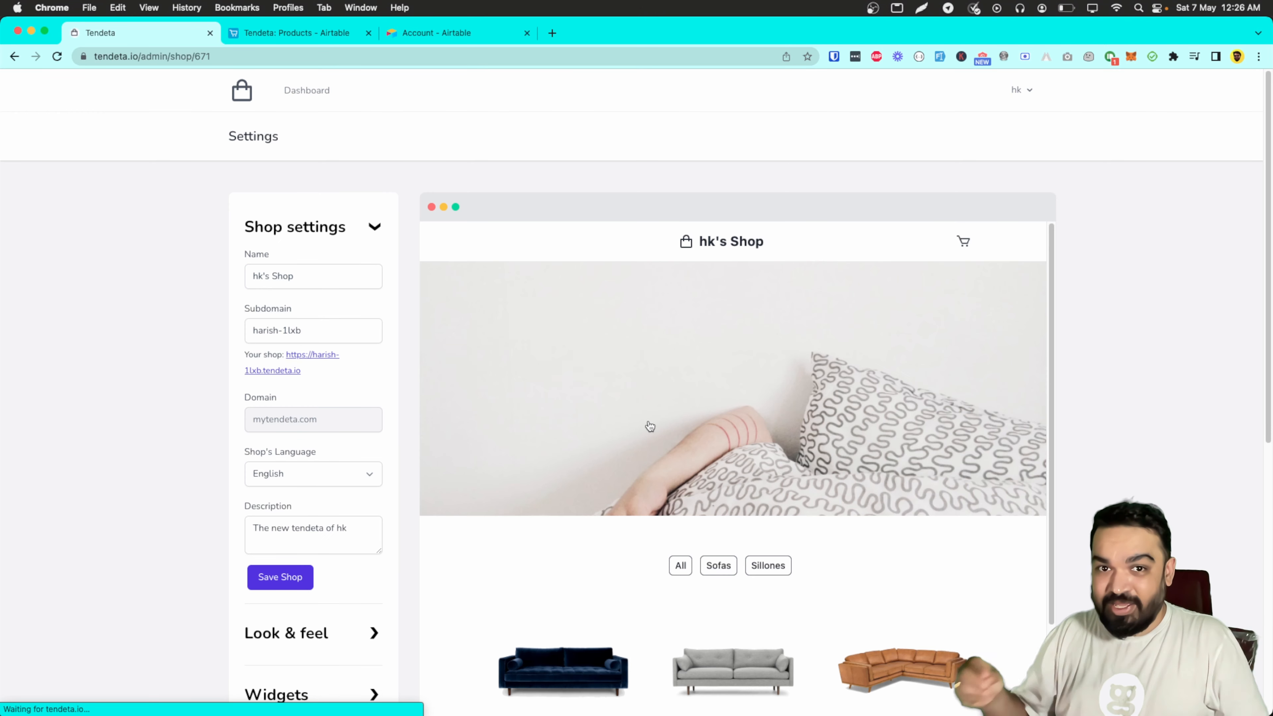
# Step: Set the shop's name to "Seating Arena Furnitures"
pyautogui.click(345, 280)
pyautogui.press('super+a')
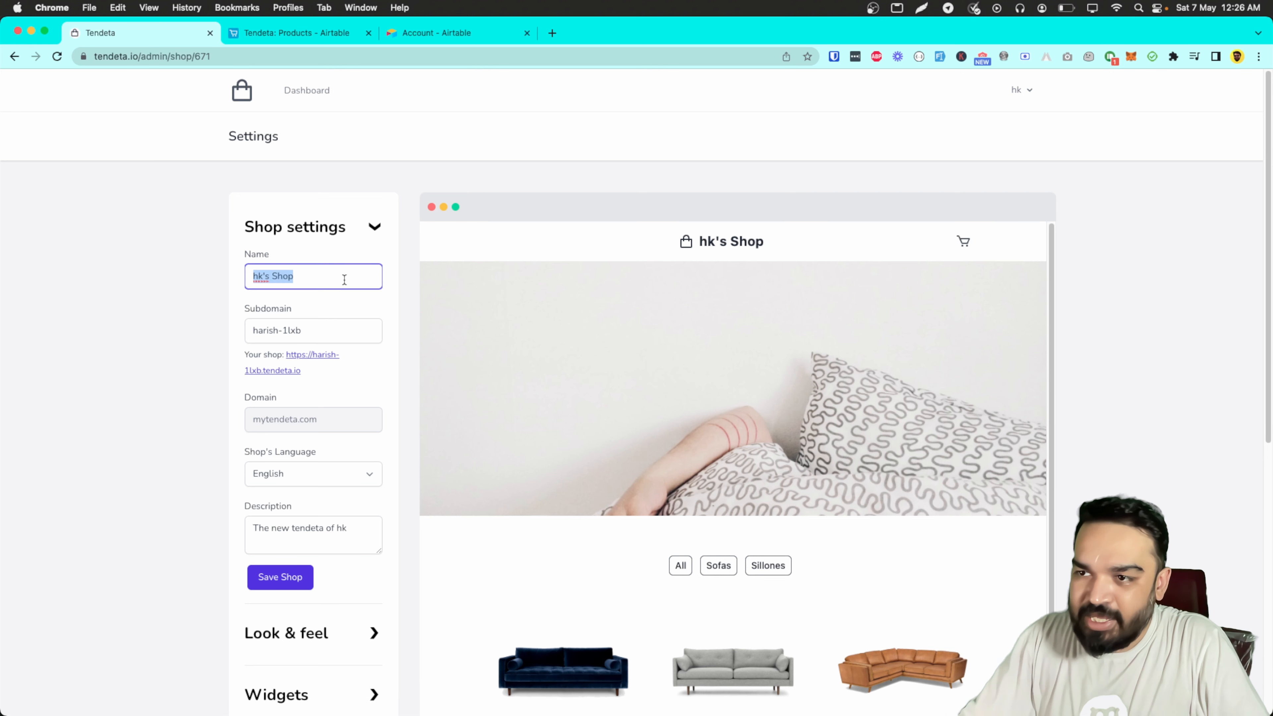
pyautogui.write('Seating ')
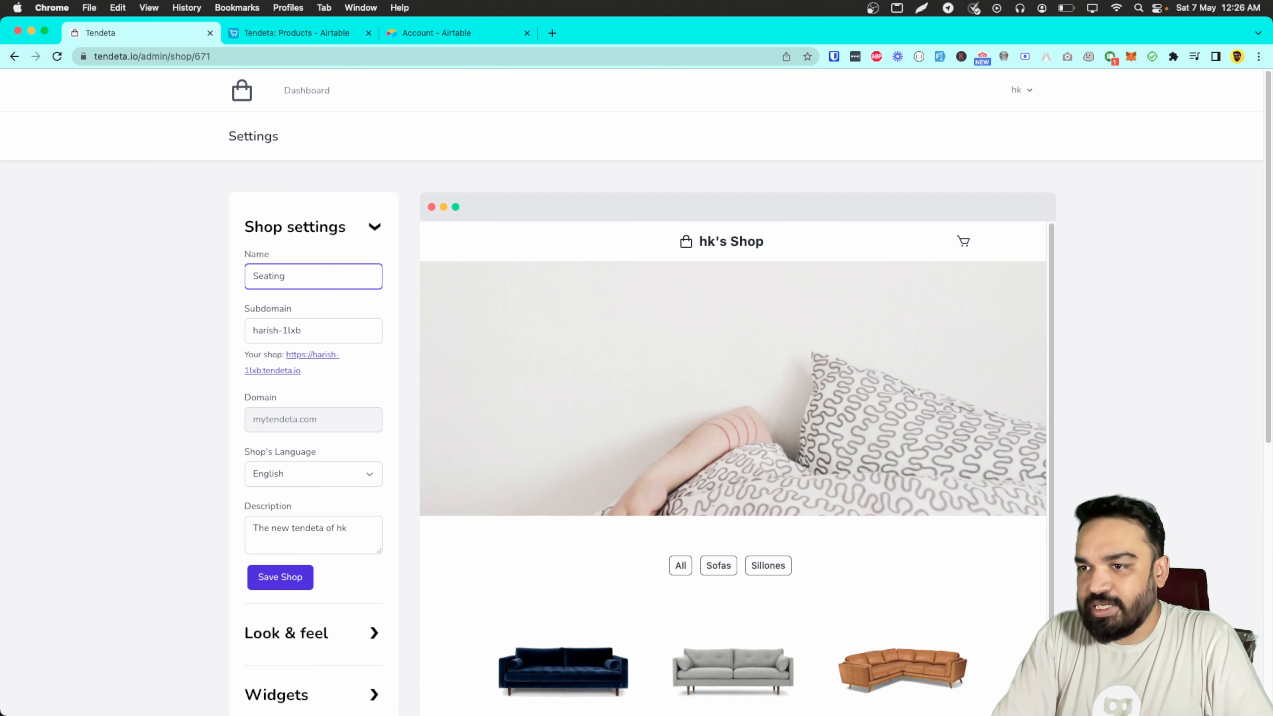
pyautogui.write('Are')
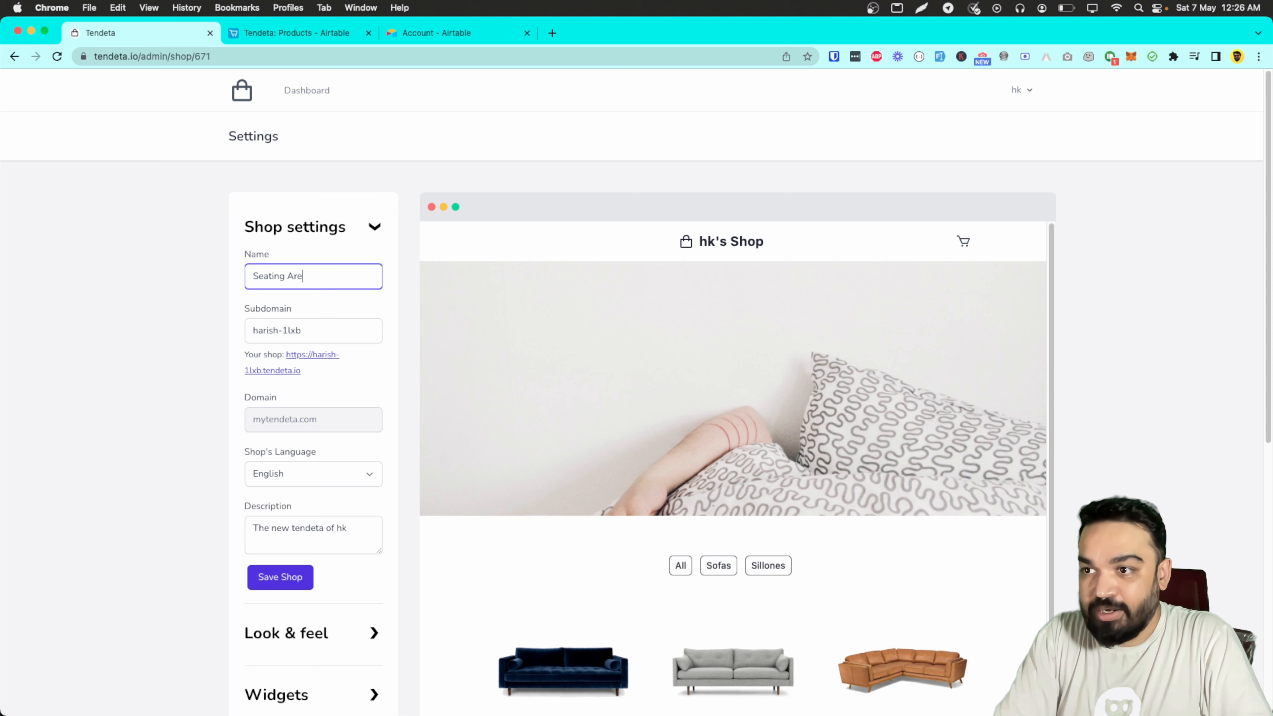
pyautogui.write('na Furnitures')
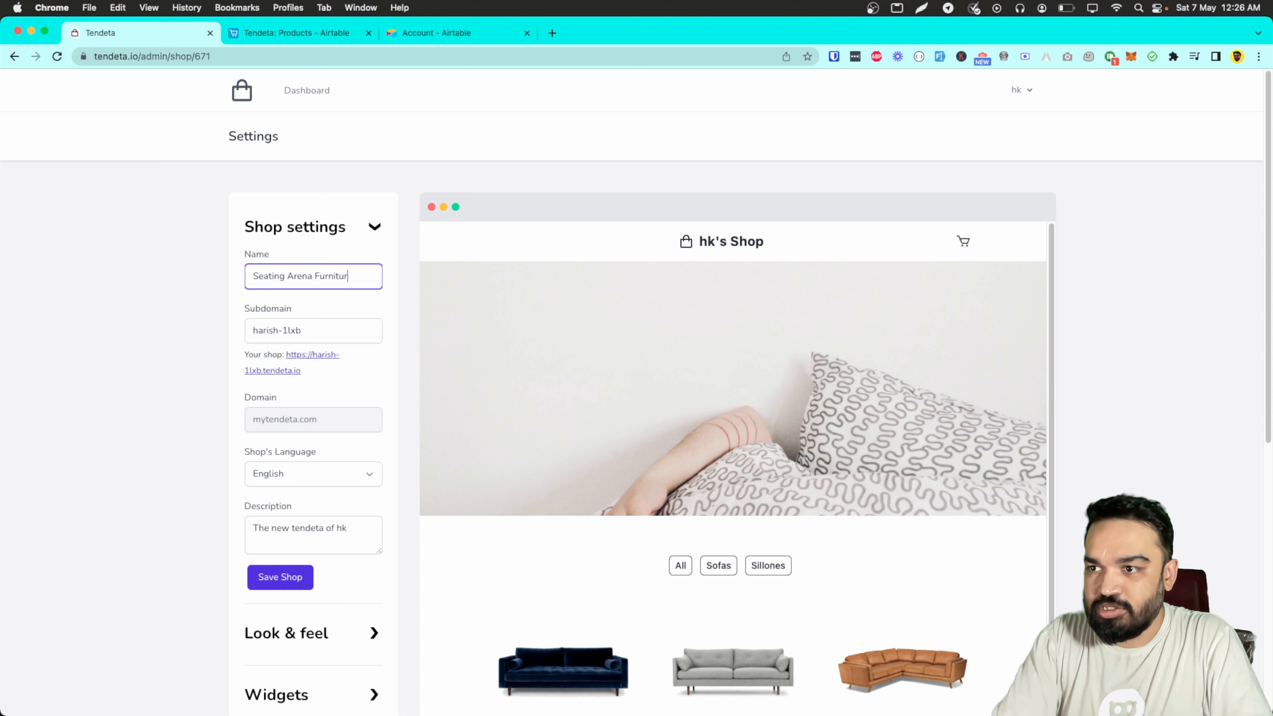
# Step: Set the shop's subdomain to "nocode"
pyautogui.click(339, 332)
pyautogui.hotkey('alt', 'shift', 'Left')
pyautogui.hotkey('alt', 'shift', 'Left')
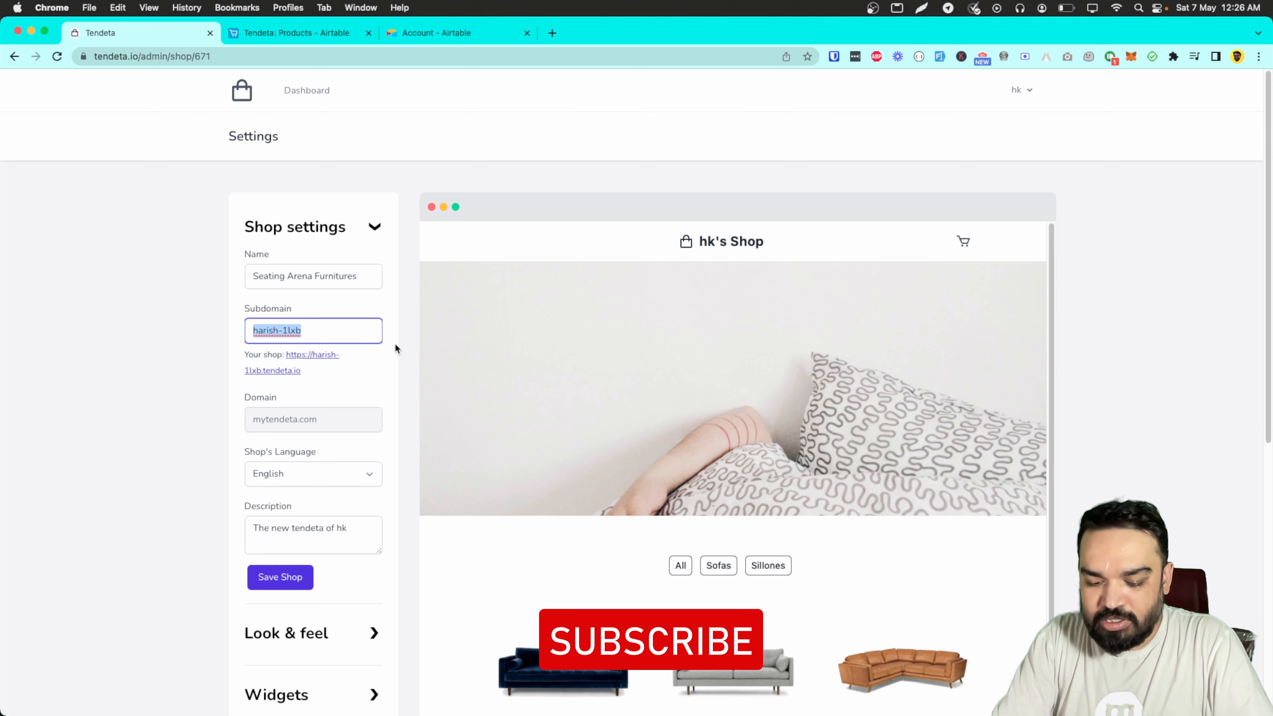
pyautogui.write('n')
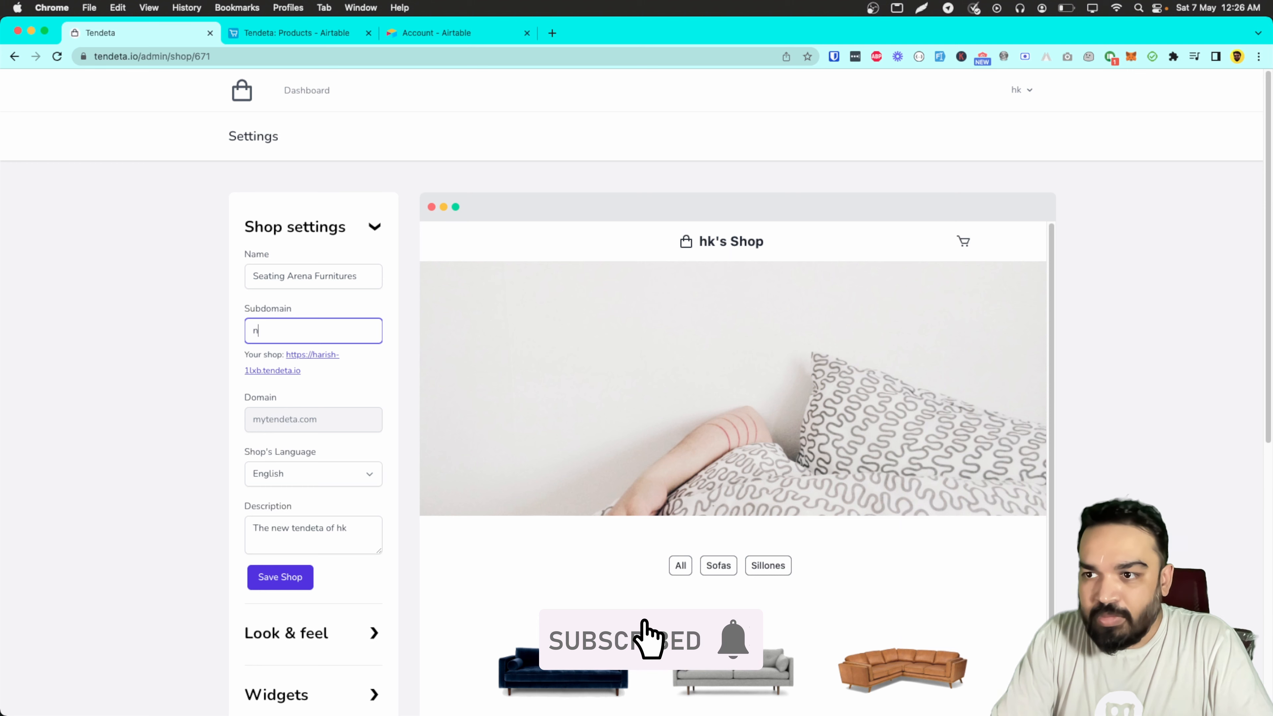
pyautogui.write('ocode')
# Step: Check the custom domain option, decline the account upgrade, and save the shop settings
pyautogui.click(346, 429)
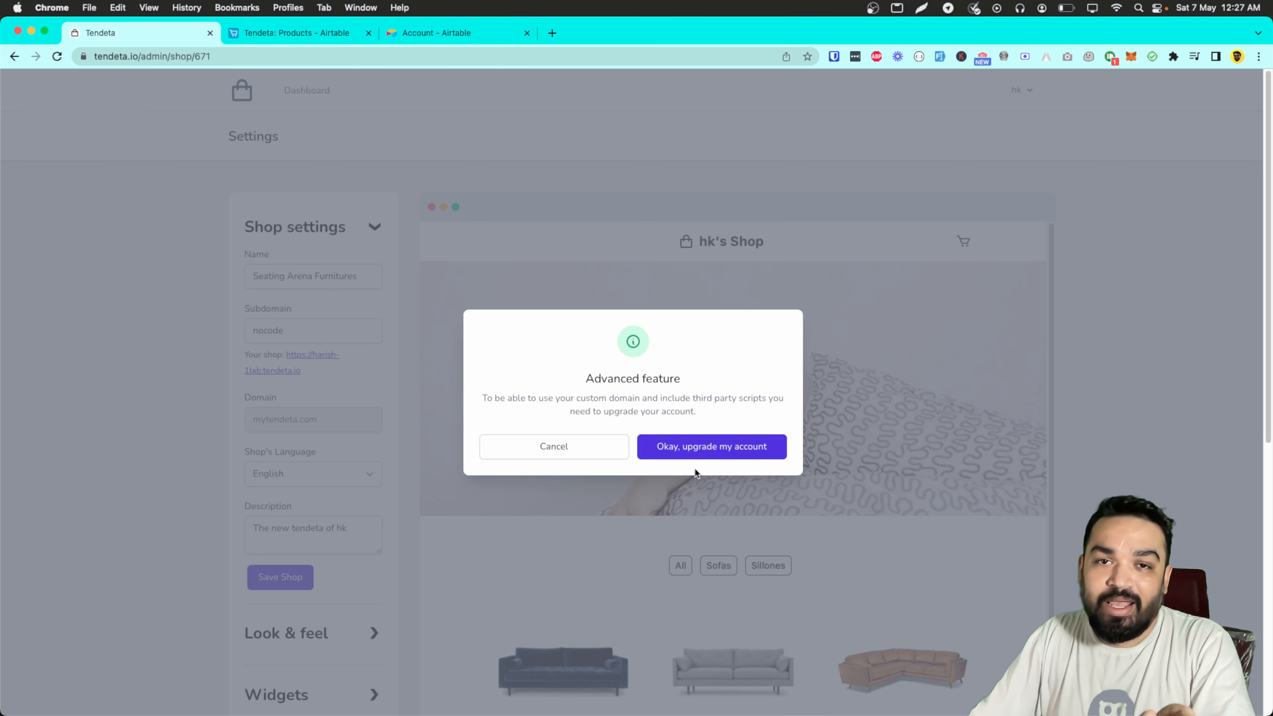
pyautogui.click(607, 446)
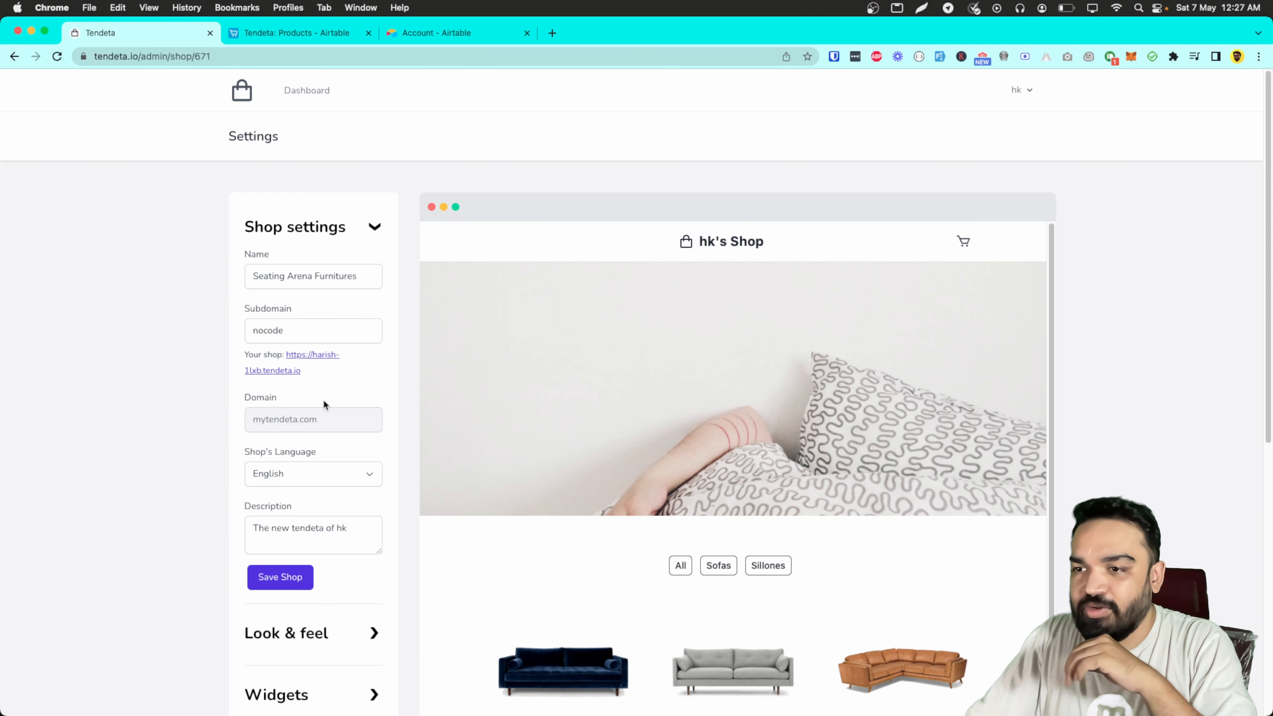
pyautogui.doubleClick(327, 543)
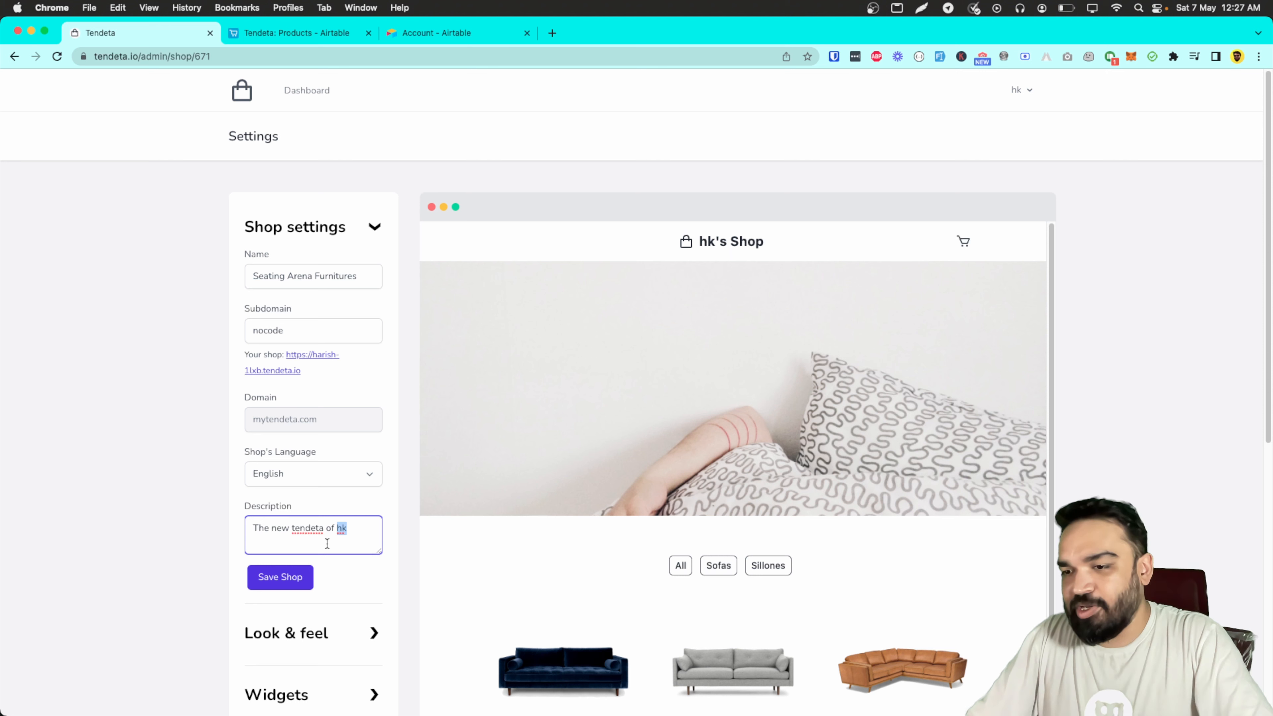
pyautogui.tripleClick(328, 541)
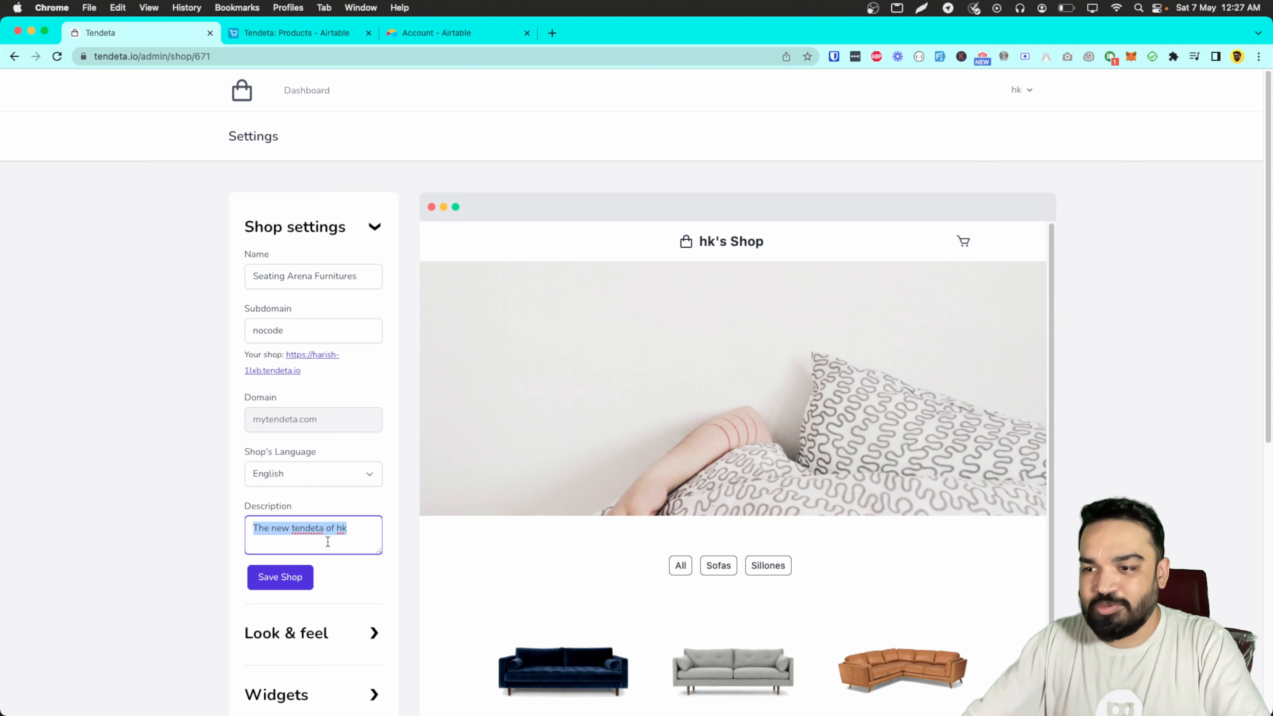
pyautogui.click(302, 577)
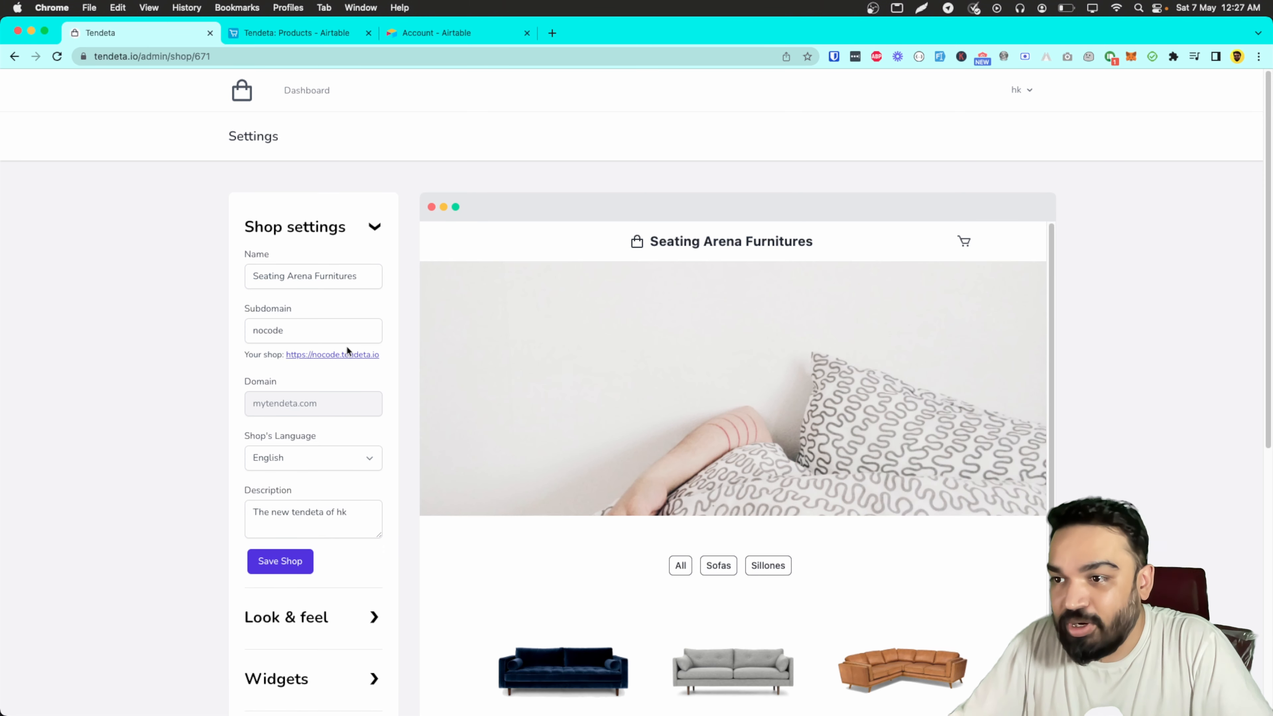
# Step: View the live shop at nocode.tendeta.io, compare its products with the Airtable Products table, and return to the shop settings
pyautogui.keyDown('super'); pyautogui.click(341, 355); pyautogui.keyUp('super')
pyautogui.click(436, 33)
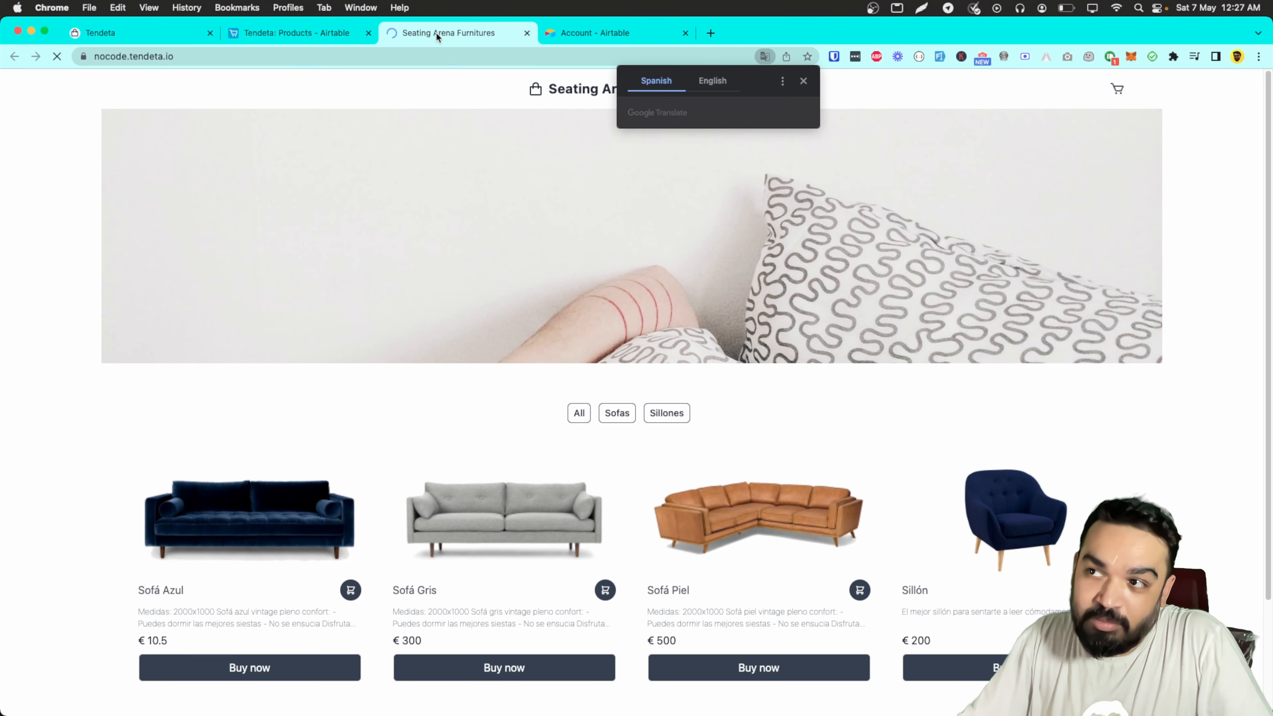
pyautogui.scroll(-3, 534, 422)
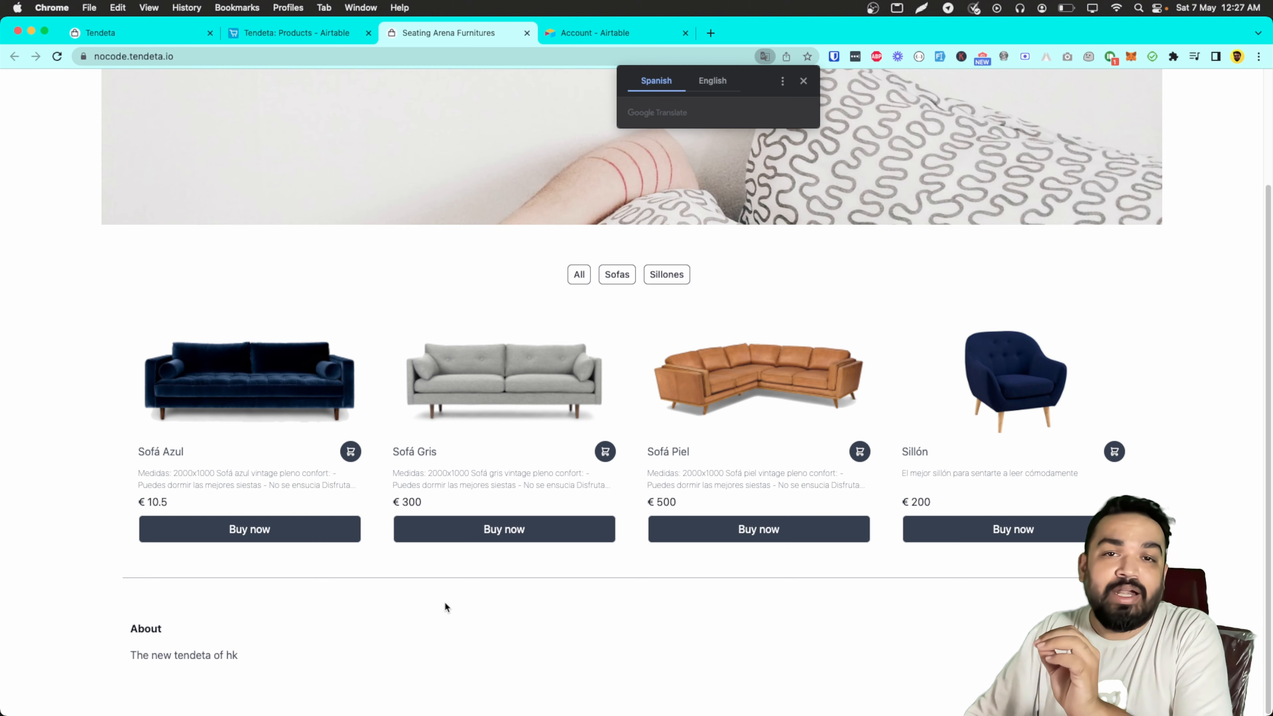
pyautogui.click(288, 32)
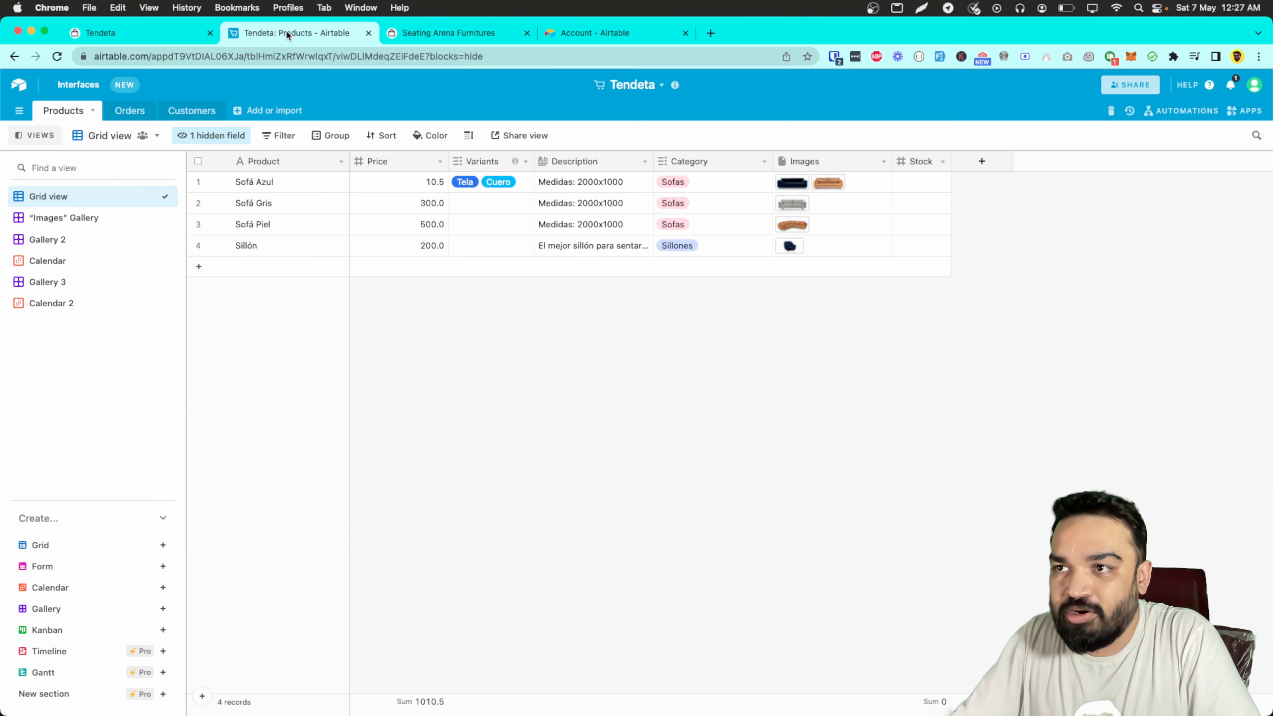
pyautogui.click(134, 33)
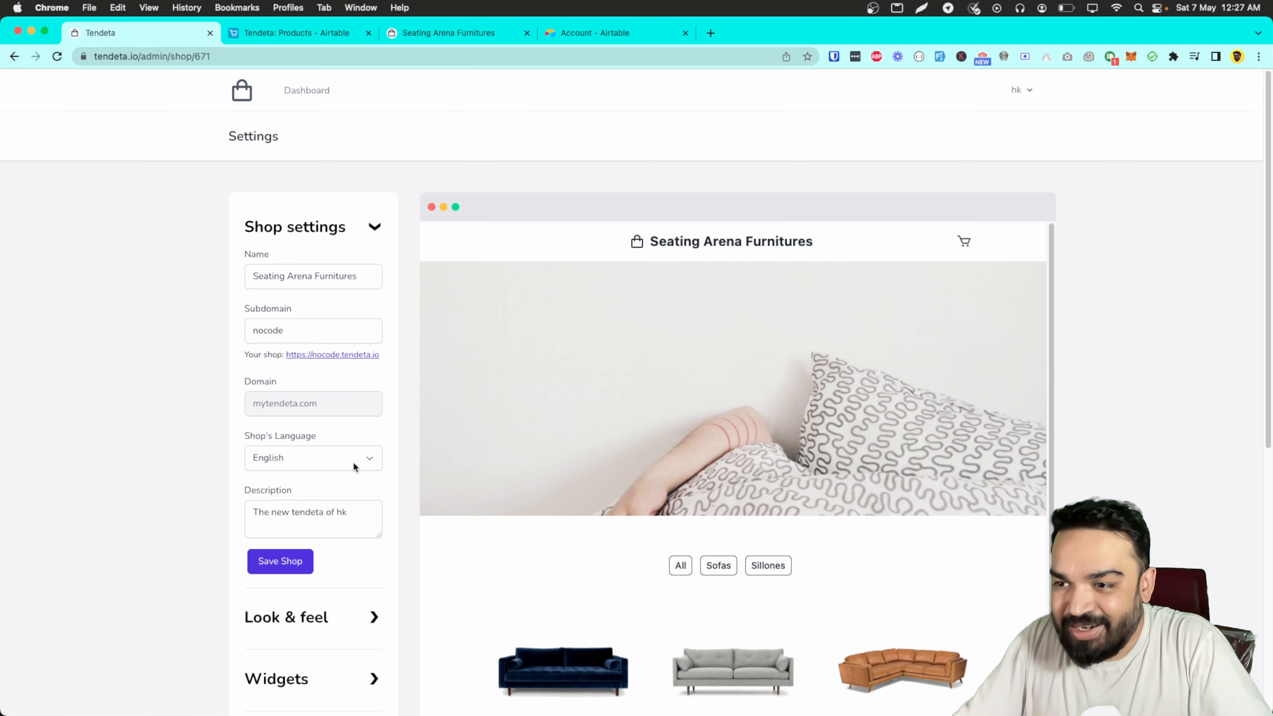
# Step: Set r8d137vu1wk81.png from the Pictures folder as the shop's hero image
pyautogui.scroll(-5, 356, 462)
pyautogui.click(311, 422)
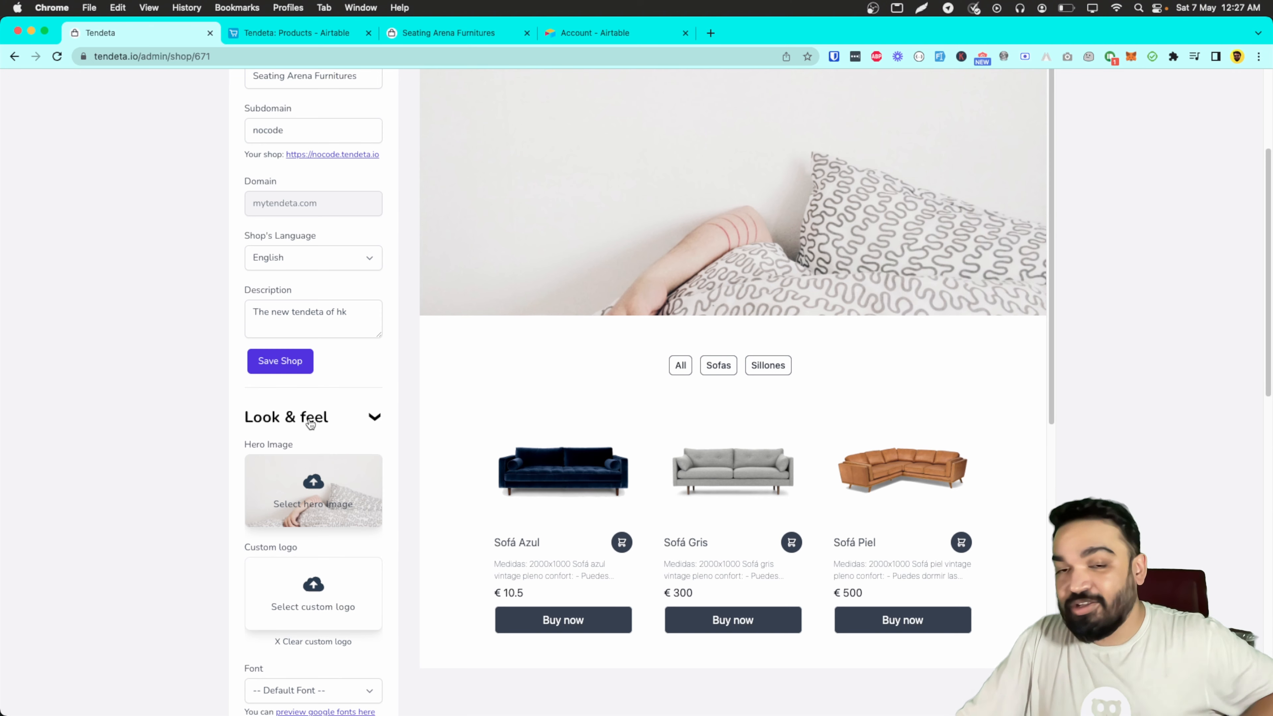
pyautogui.scroll(3, 576, 356)
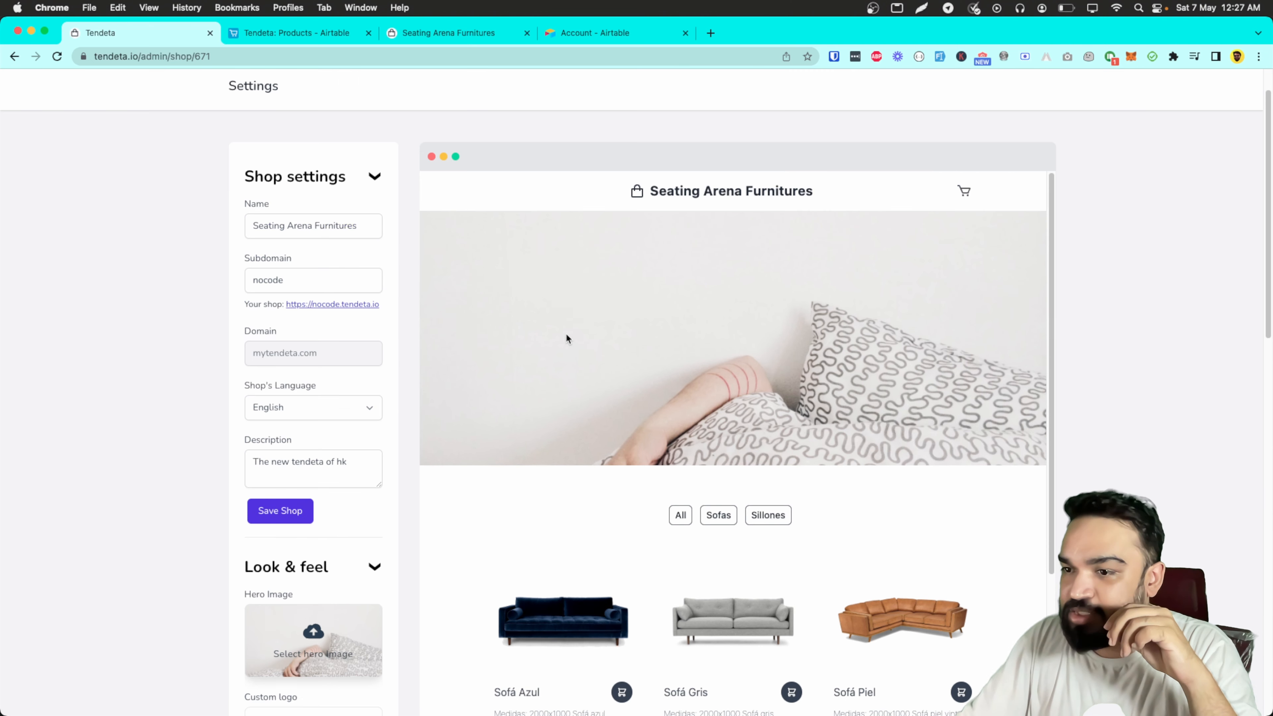
pyautogui.scroll(-2, 522, 522)
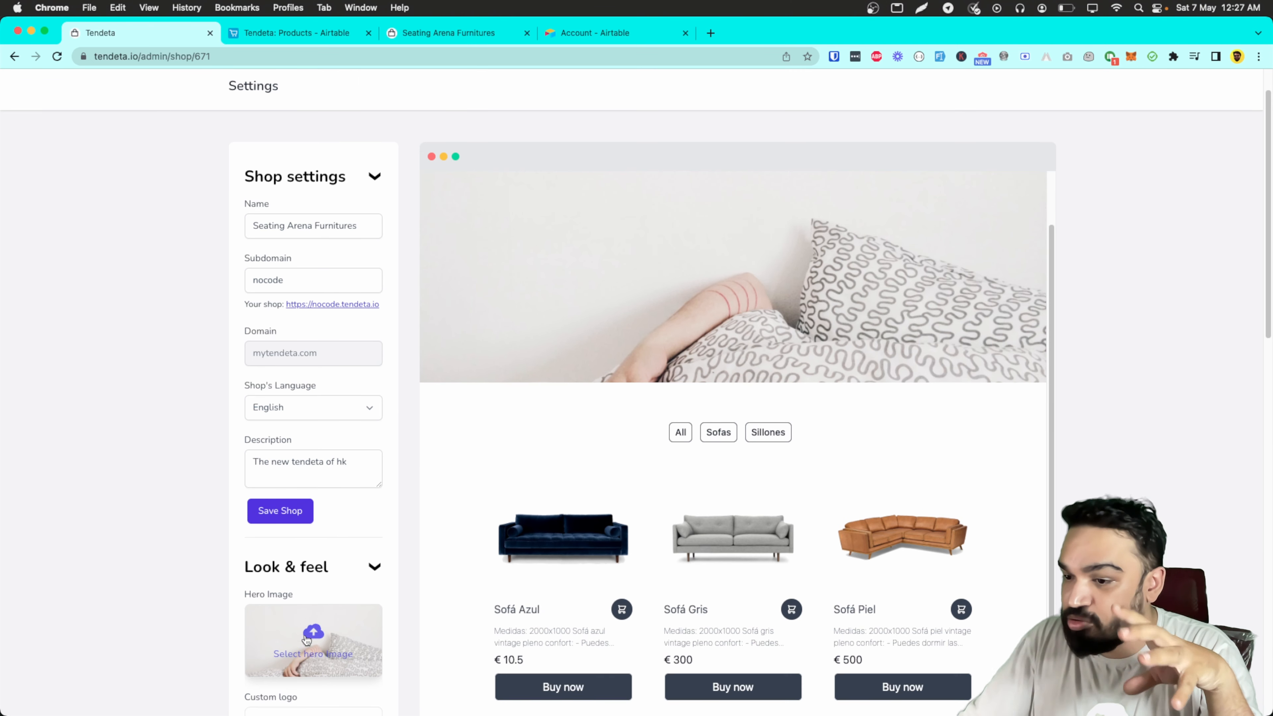
pyautogui.click(306, 649)
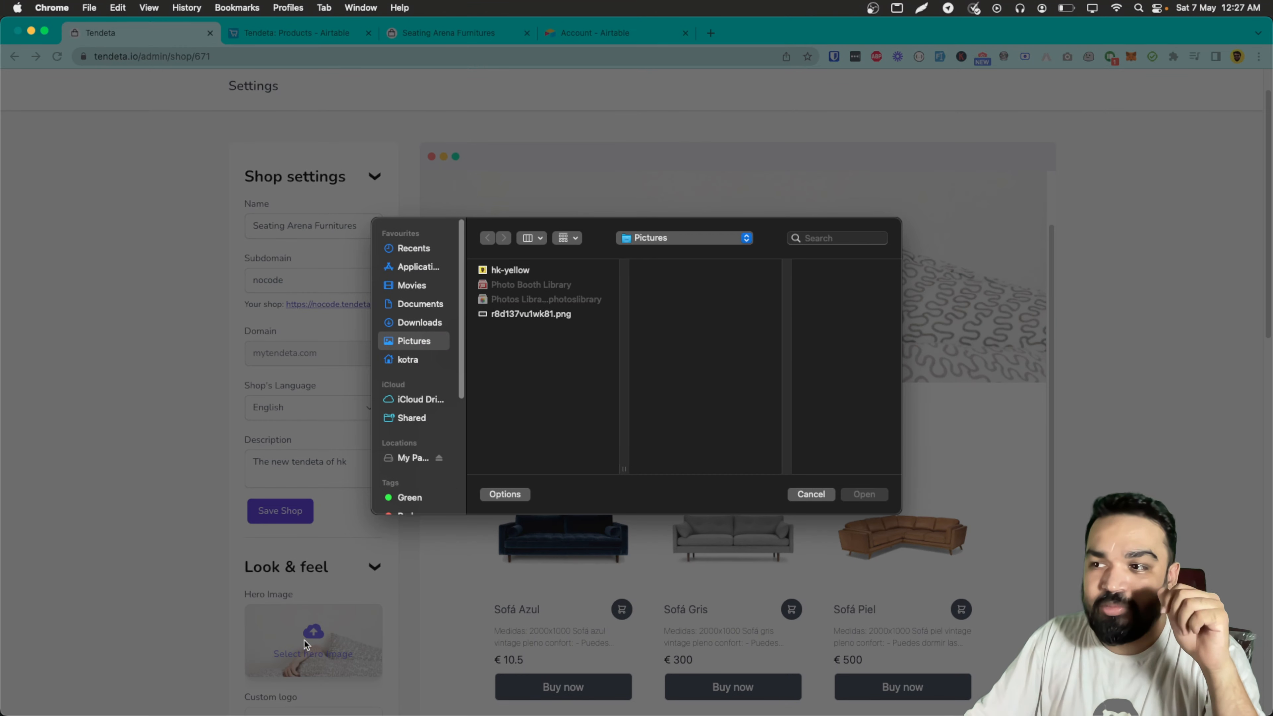
pyautogui.click(519, 321)
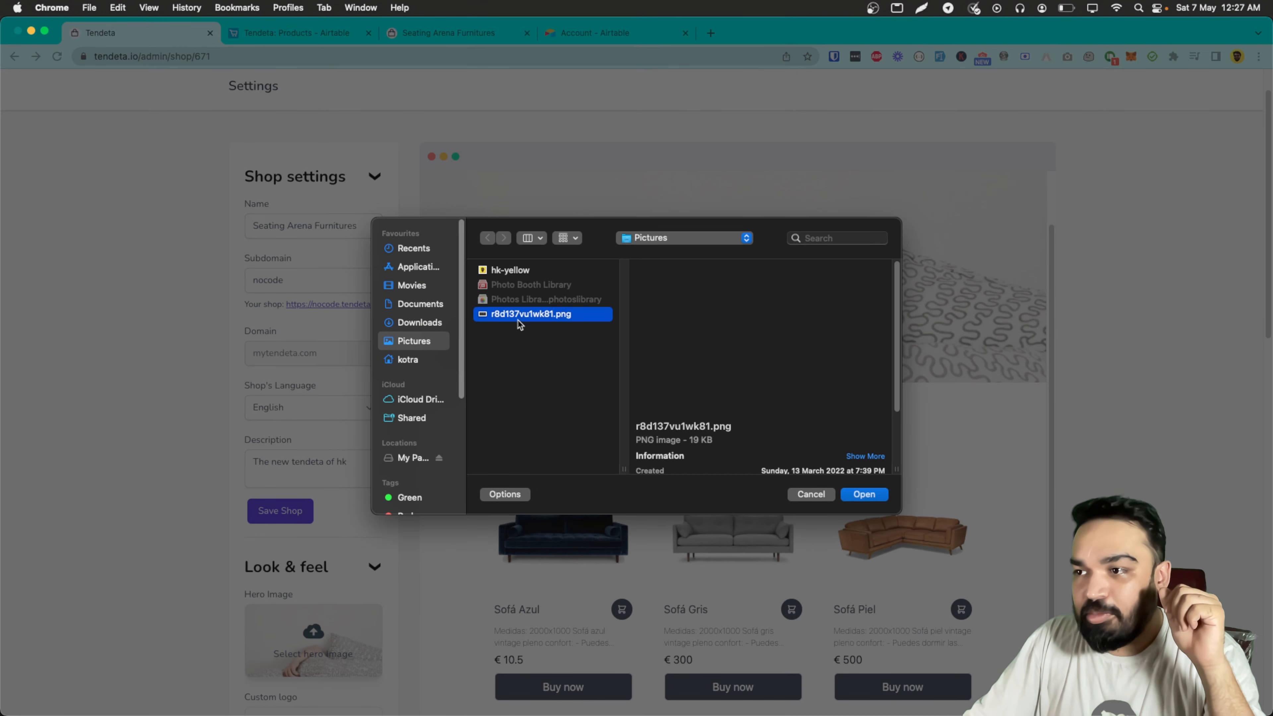
pyautogui.click(862, 495)
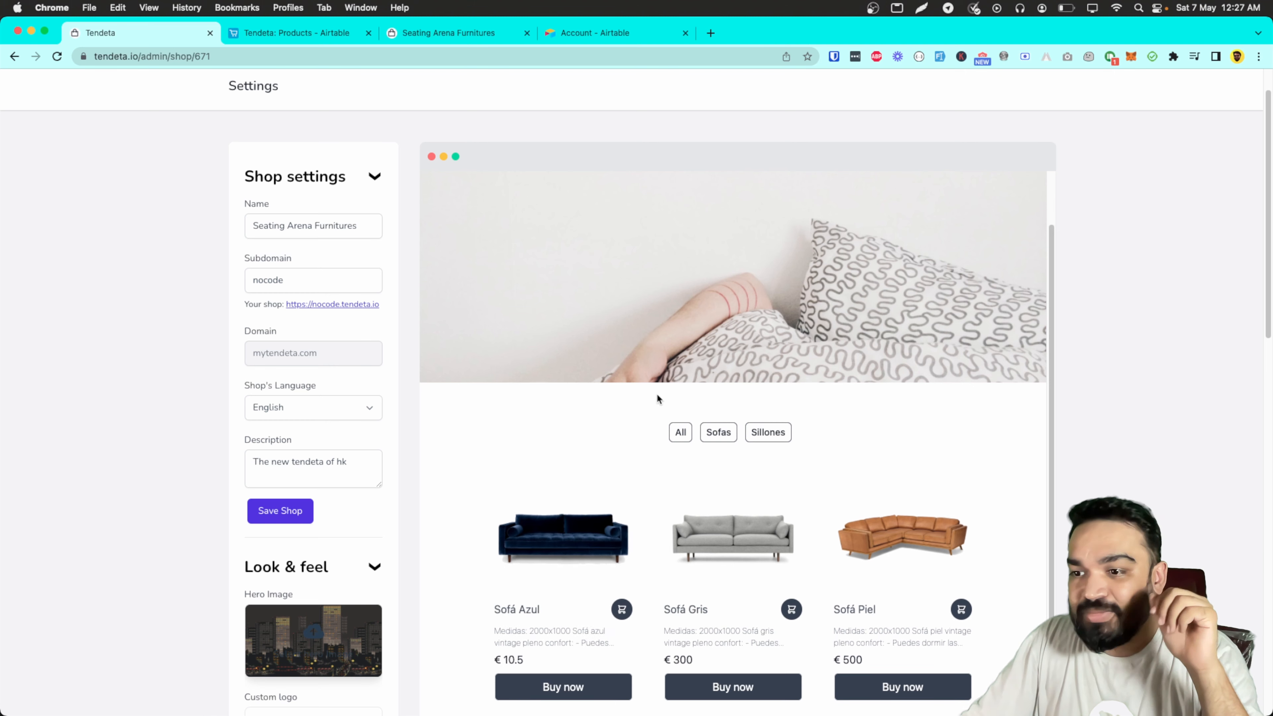
# Step: Set the shop's font to Poppins in the look and feel settings
pyautogui.scroll(-2, 702, 335)
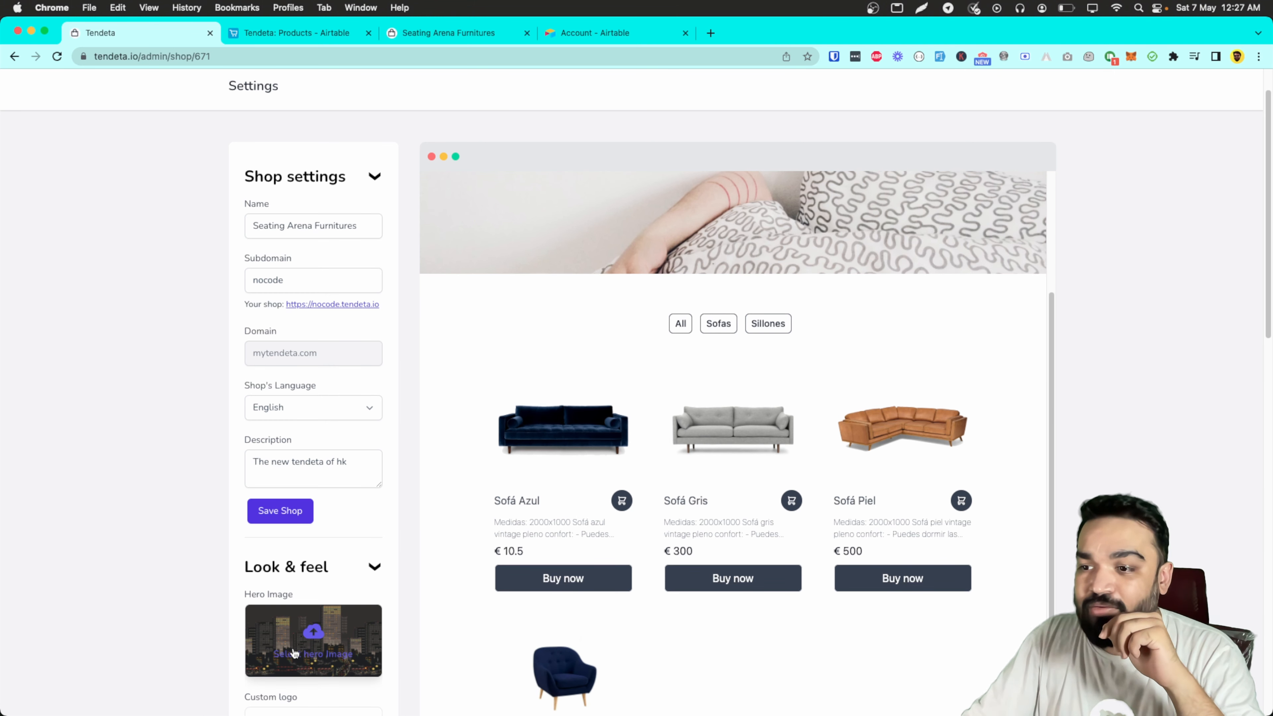
pyautogui.scroll(-3, 297, 651)
pyautogui.scroll(5, 599, 497)
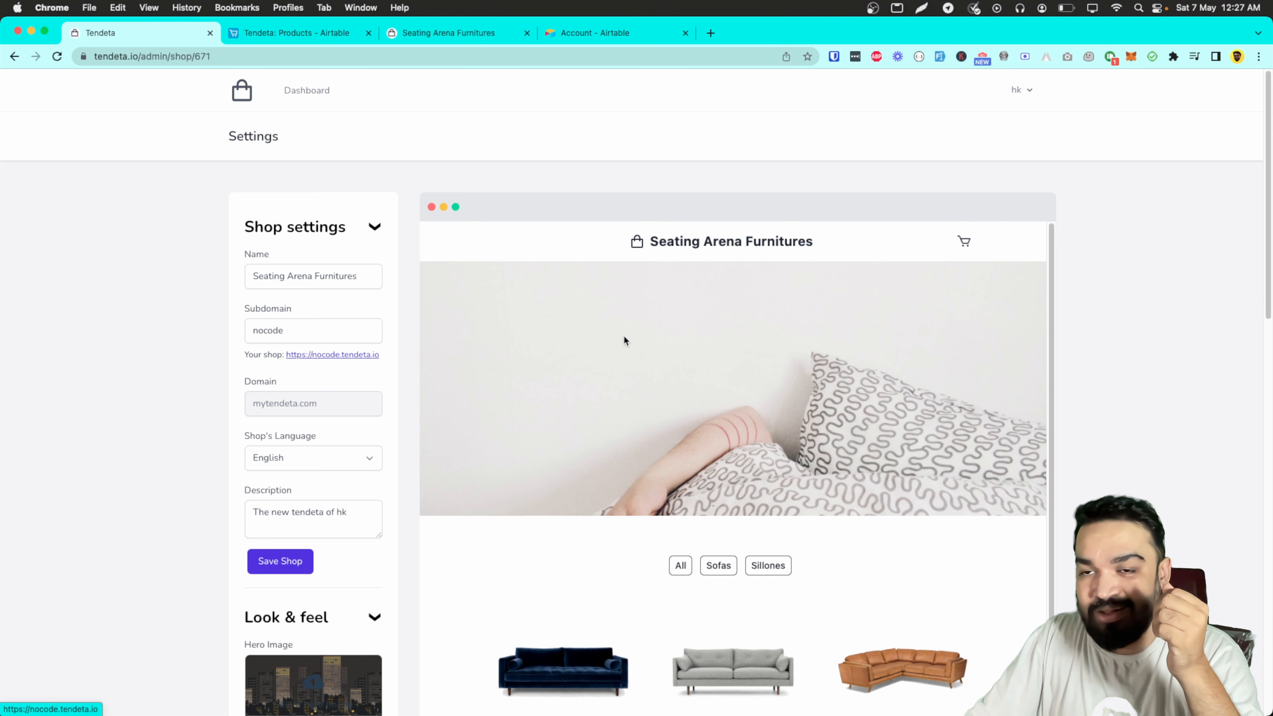
pyautogui.scroll(-10, 625, 341)
pyautogui.scroll(-2, 346, 501)
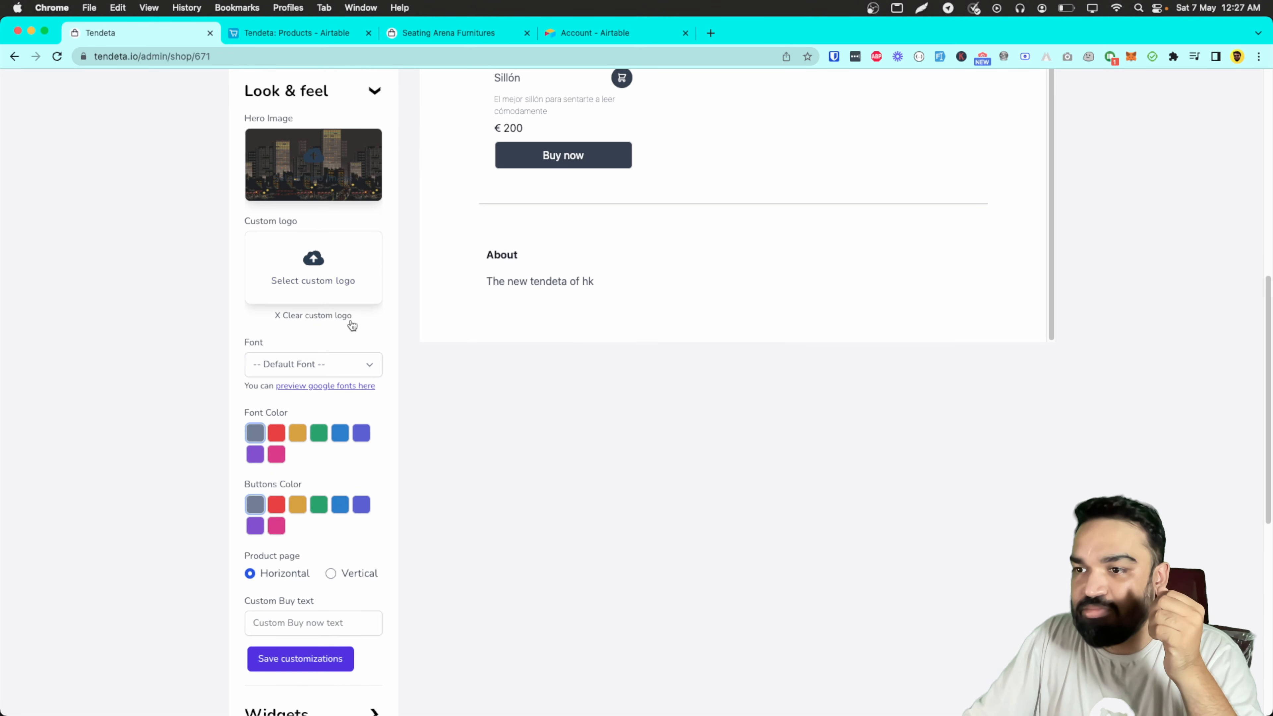
pyautogui.click(348, 370)
pyautogui.scroll(-20, 348, 467)
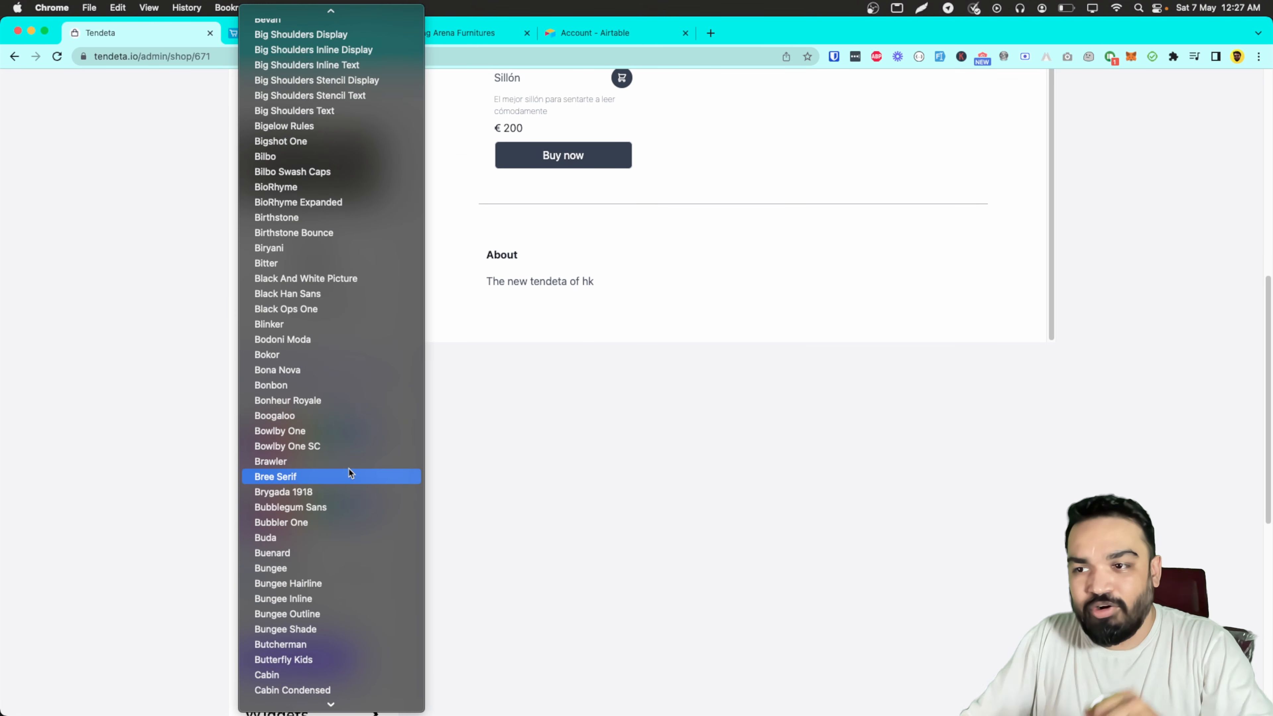
pyautogui.scroll(-15, 348, 468)
pyautogui.scroll(20, 349, 468)
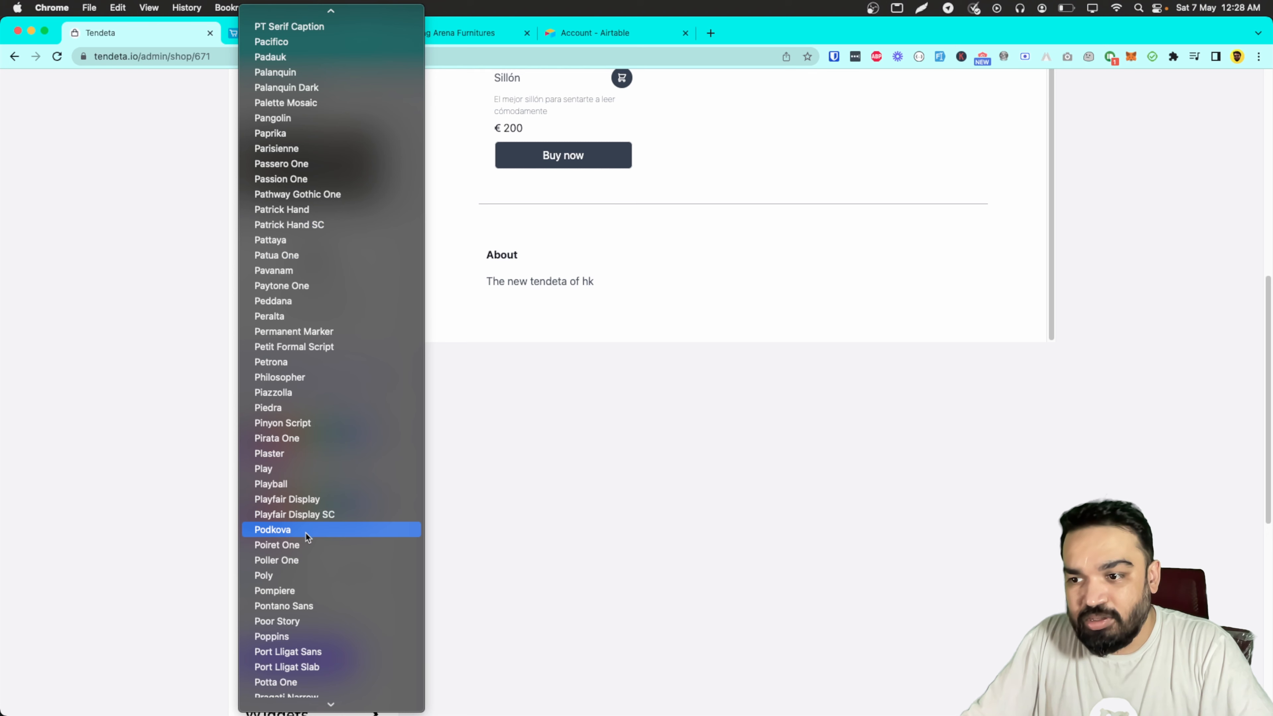
pyautogui.scroll(-2, 311, 552)
pyautogui.click(357, 581)
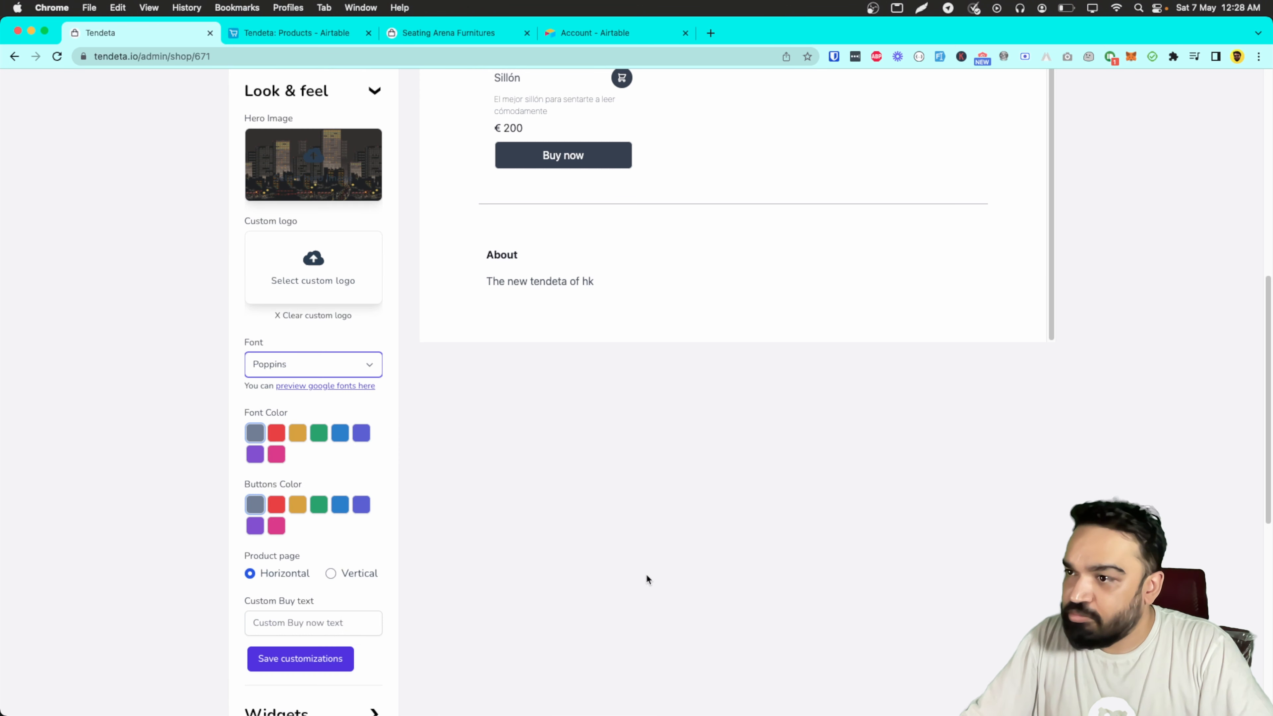
pyautogui.click(432, 480)
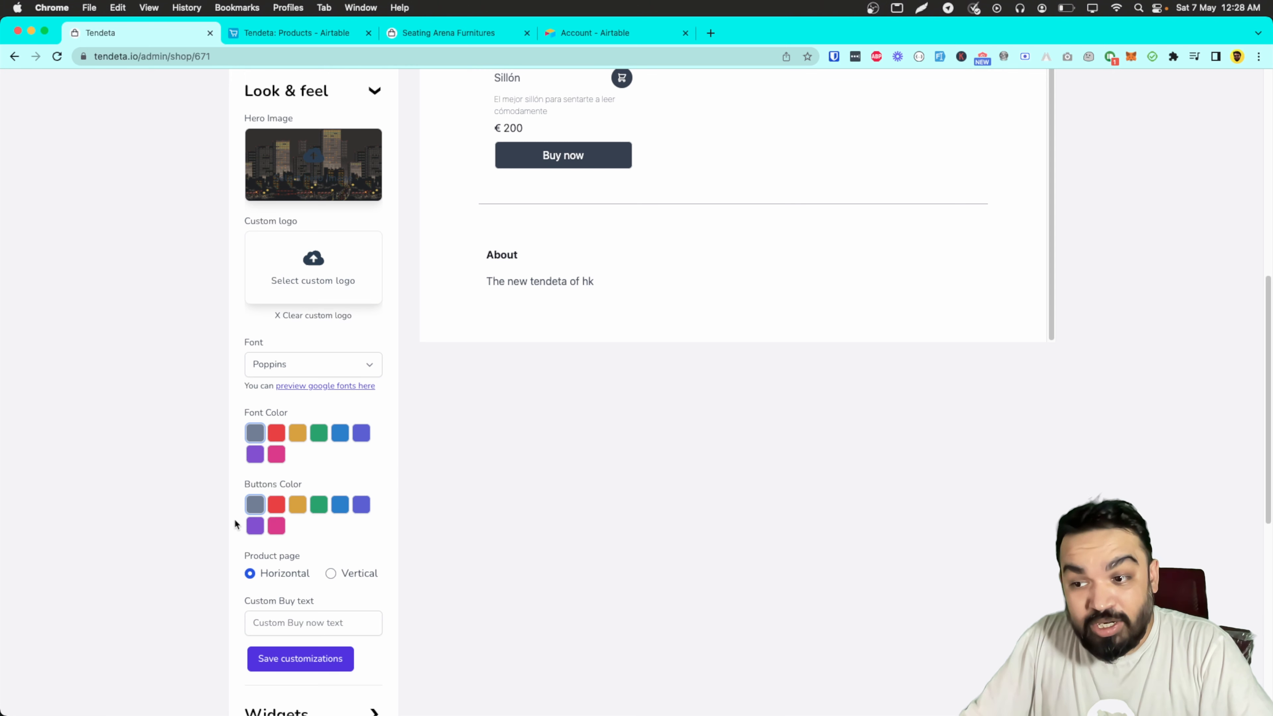
# Step: Try the vertical product page layout and switch it back to horizontal
pyautogui.scroll(-2, 331, 502)
pyautogui.click(302, 543)
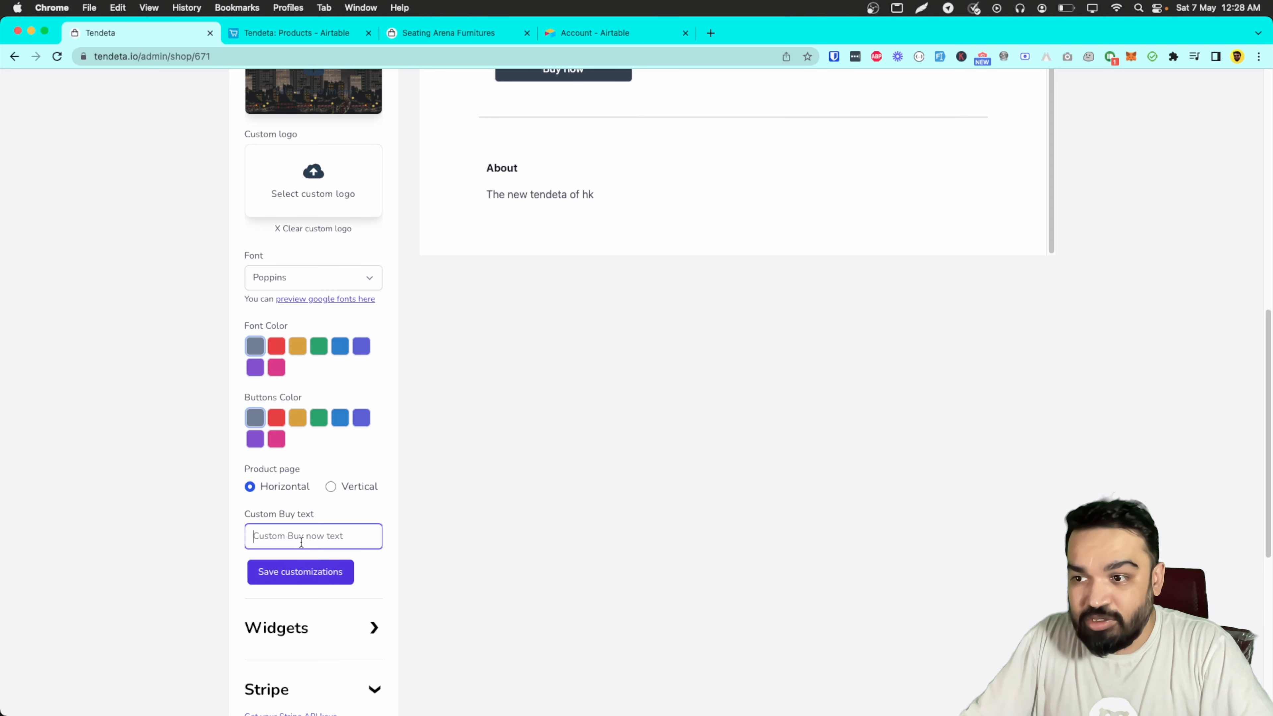
pyautogui.click(331, 489)
pyautogui.scroll(4, 690, 455)
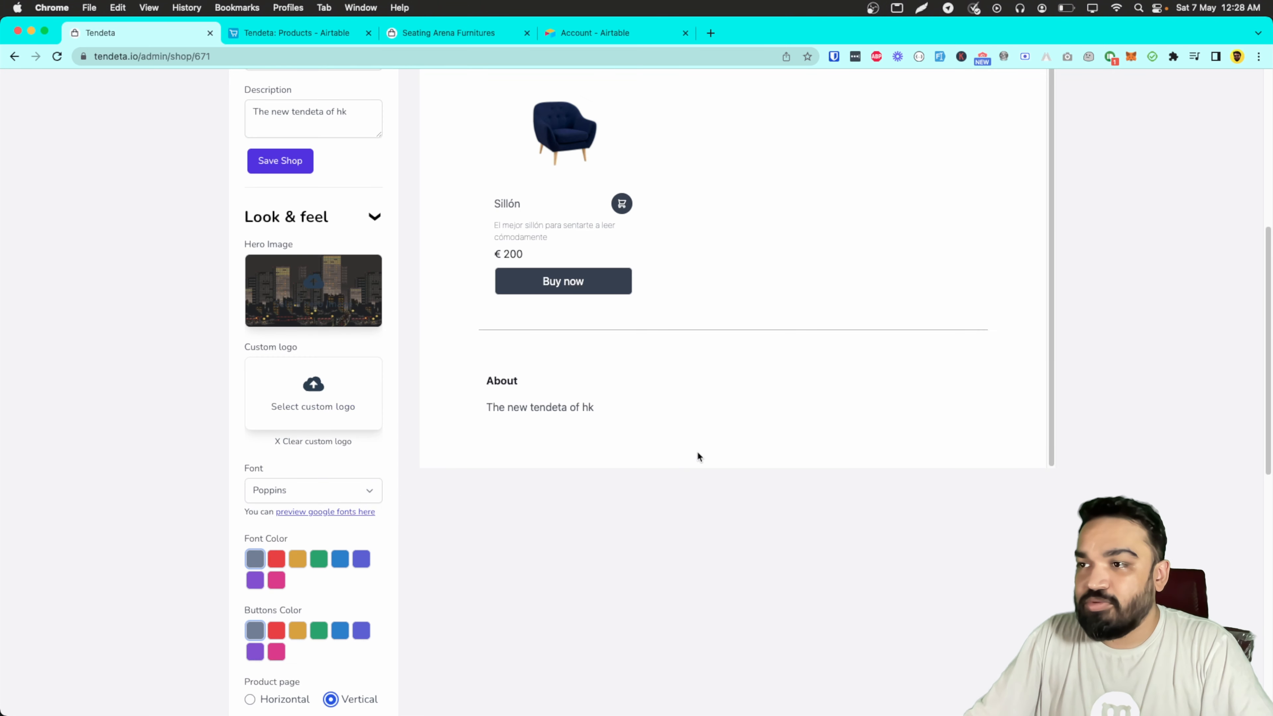
pyautogui.scroll(-6, 697, 452)
pyautogui.click(289, 413)
pyautogui.click(290, 415)
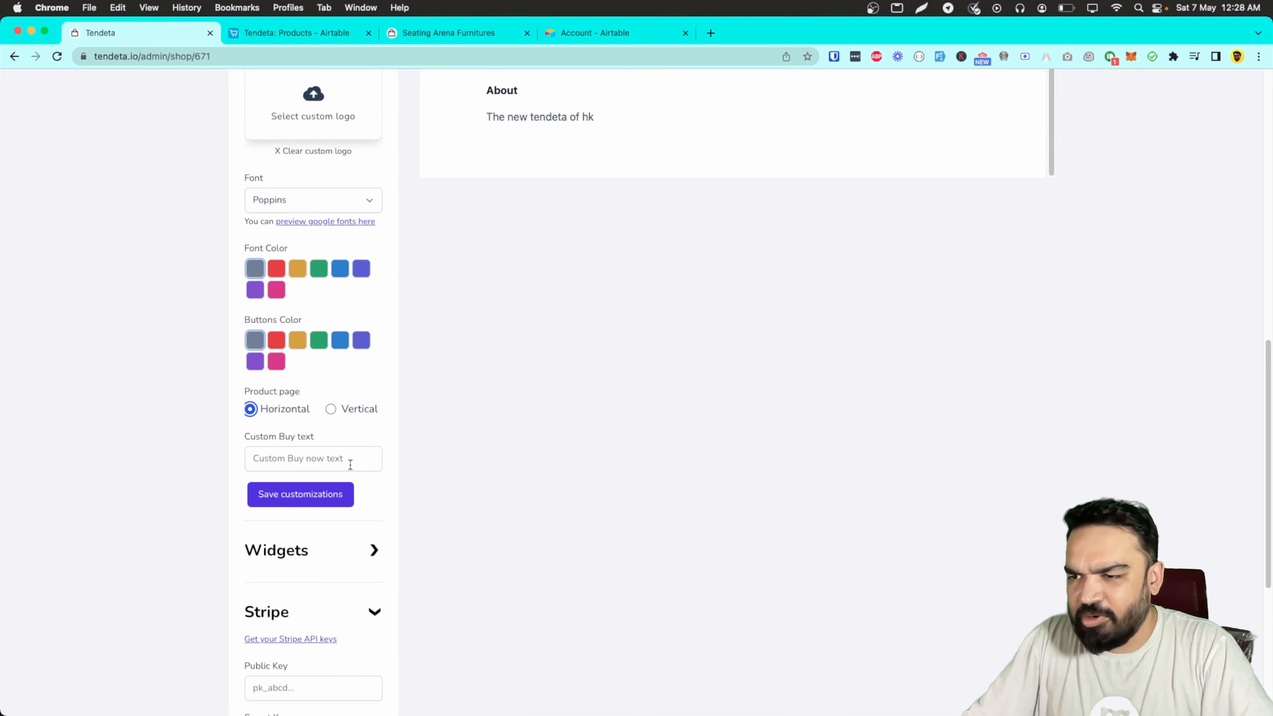
# Step: Set the custom buy text to "Add to Cart" and save the look and feel customizations
pyautogui.click(351, 464)
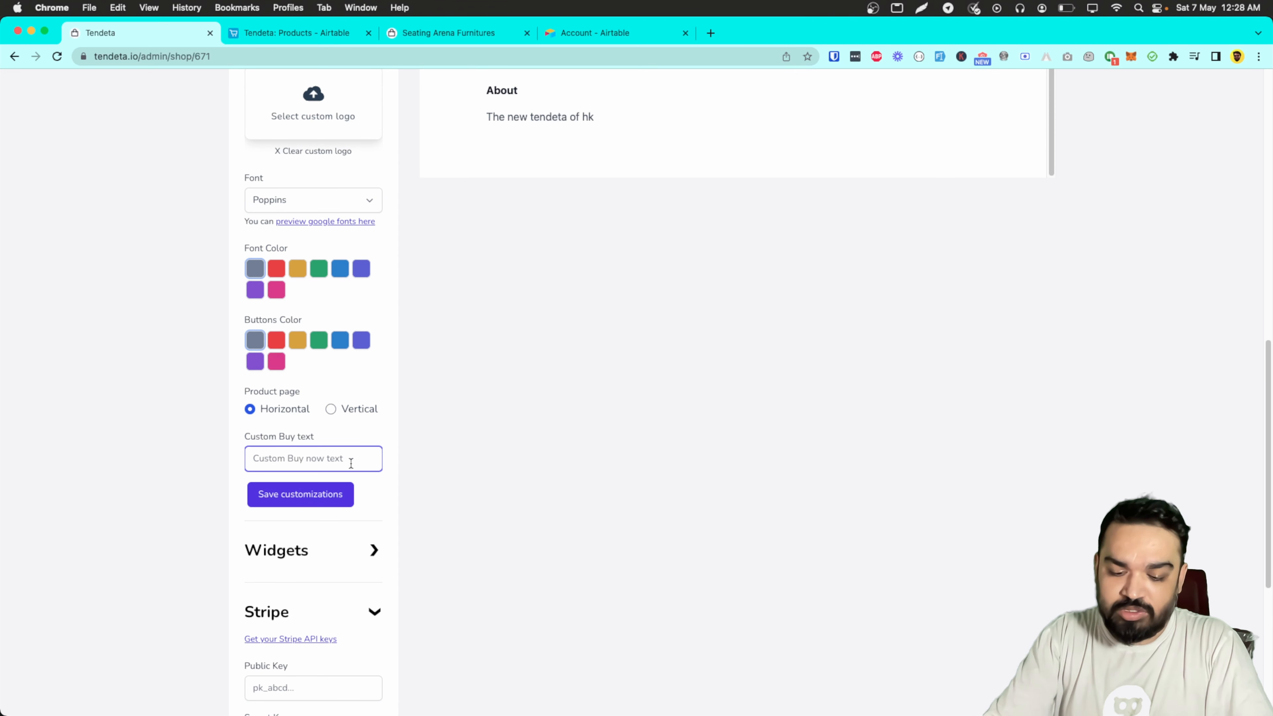
pyautogui.write('Add to Cart')
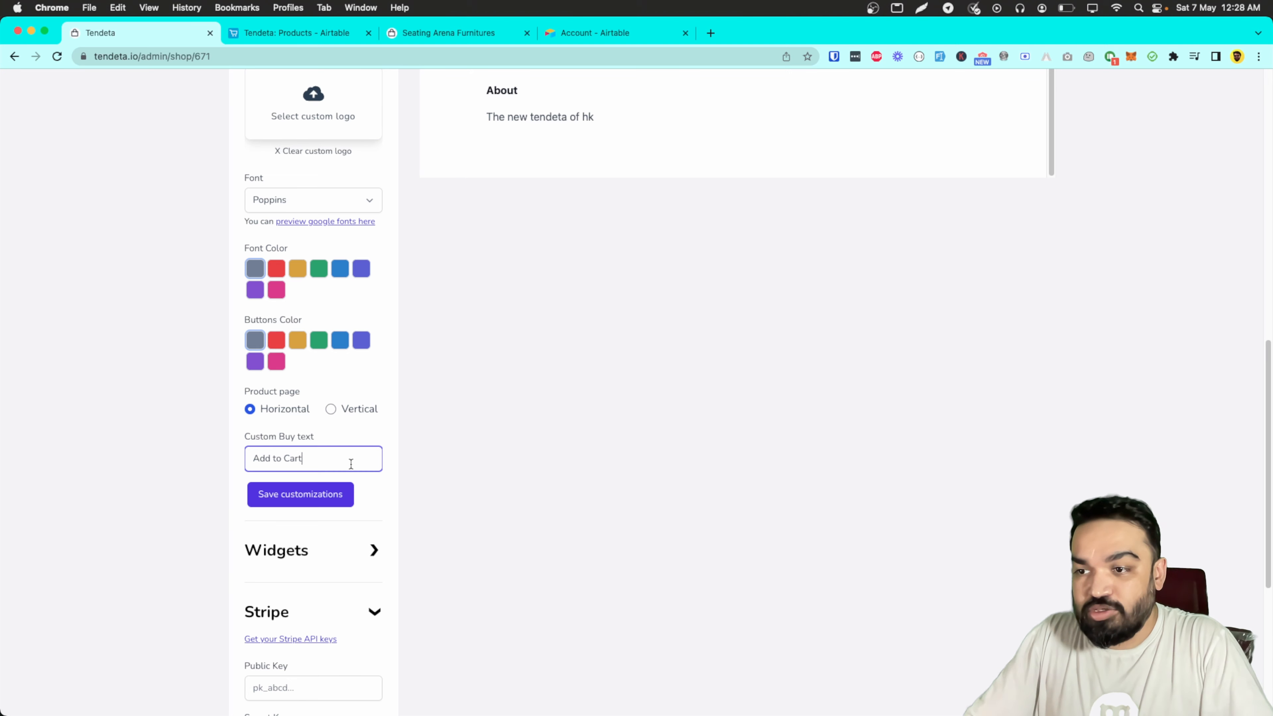
pyautogui.click(328, 496)
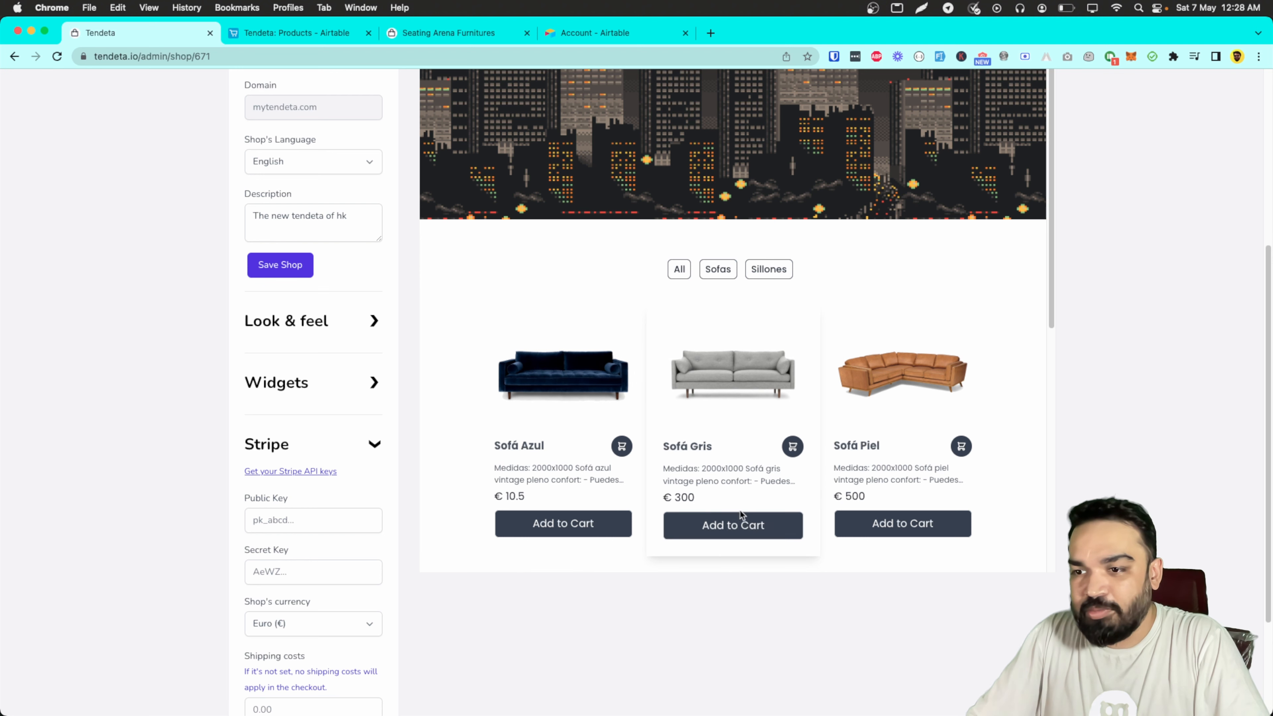
# Step: Review the available widget settings, check the embed code option and decline the account upgrade
pyautogui.click(317, 382)
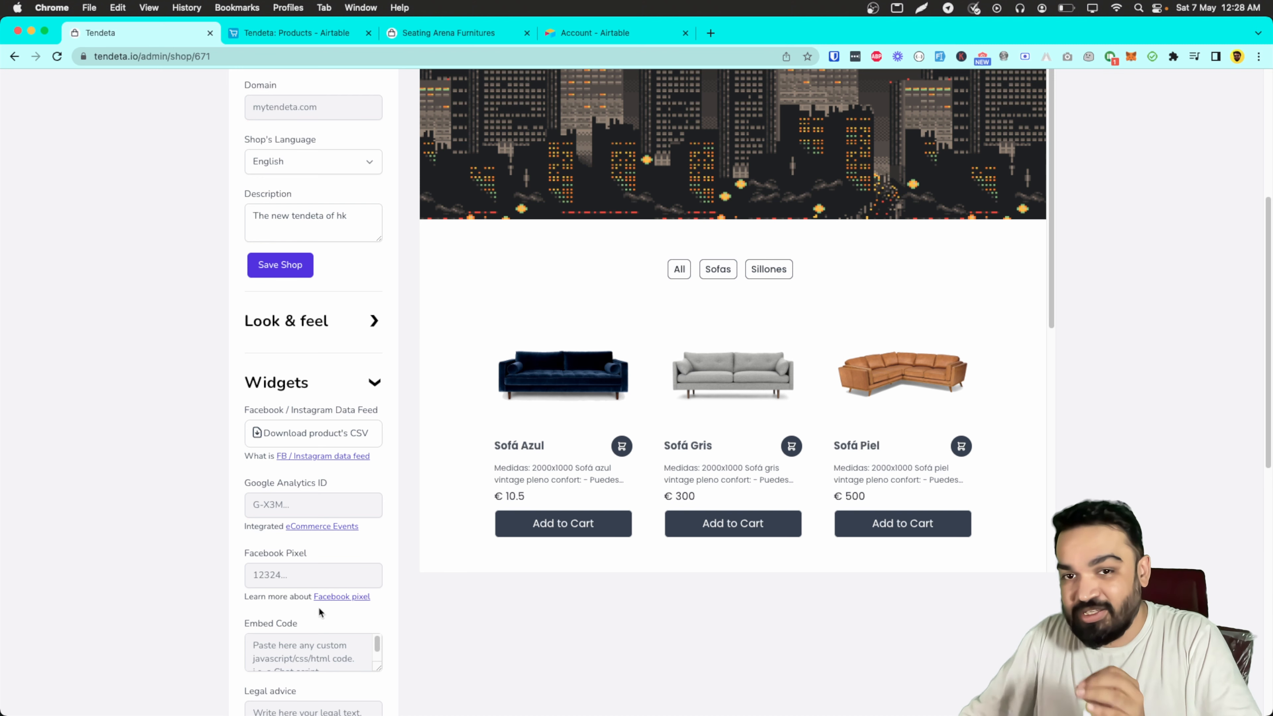
pyautogui.scroll(-2, 356, 619)
pyautogui.scroll(-1, 358, 599)
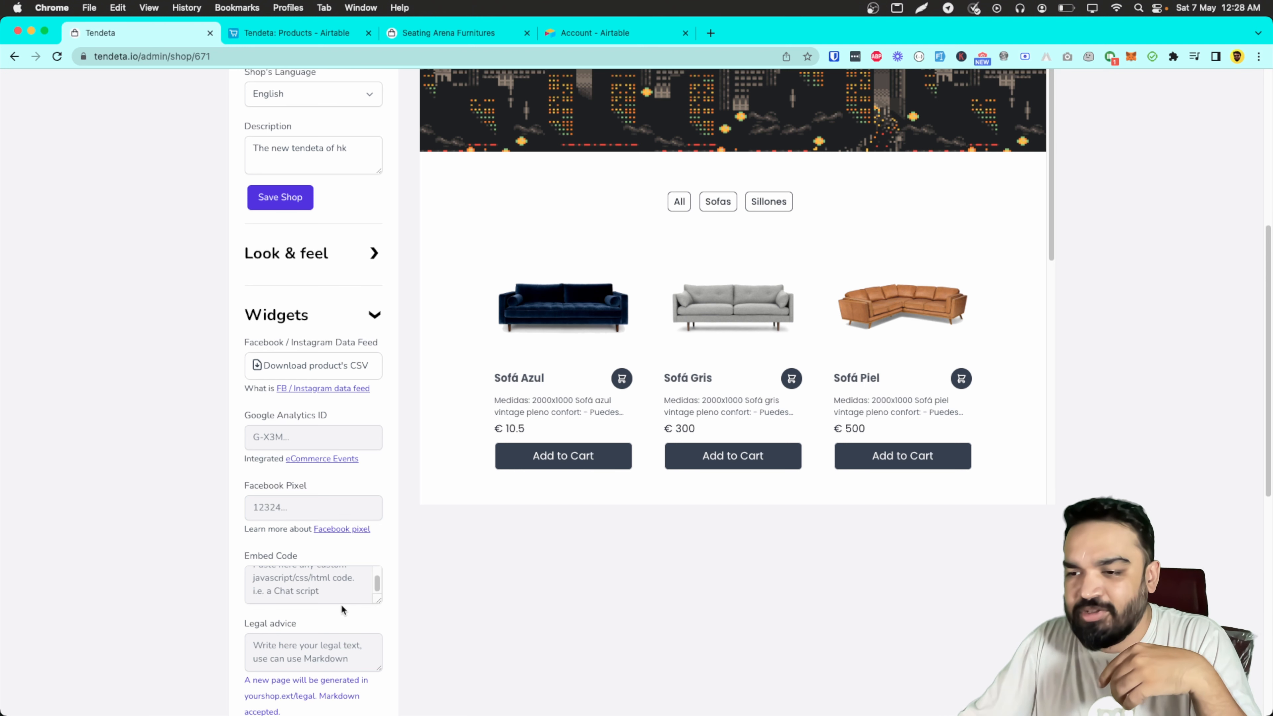
pyautogui.click(334, 585)
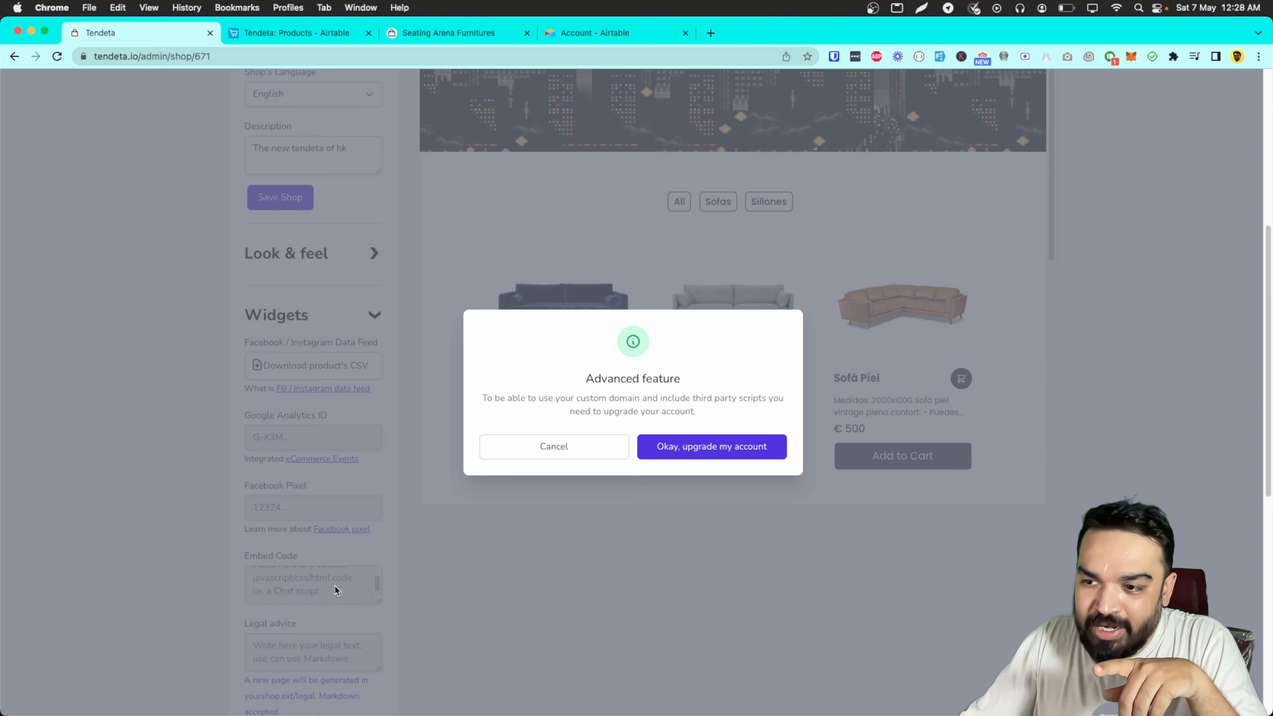
pyautogui.click(554, 446)
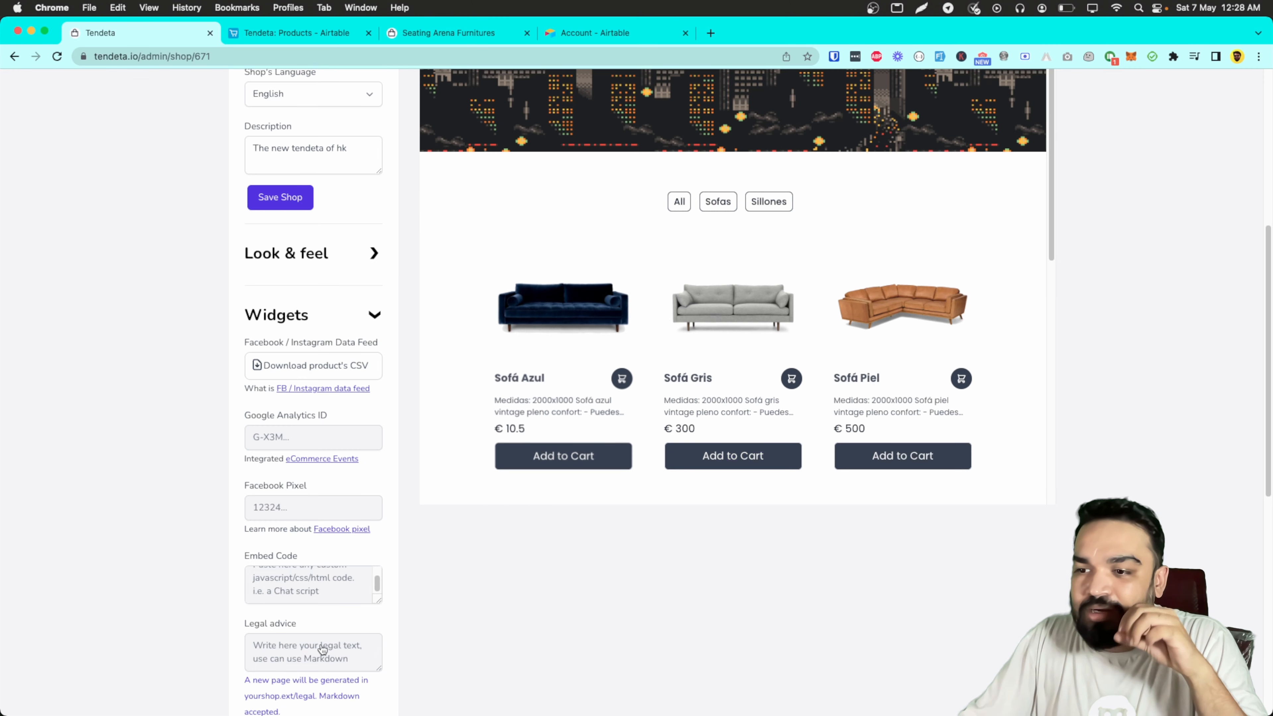
pyautogui.scroll(-1, 321, 651)
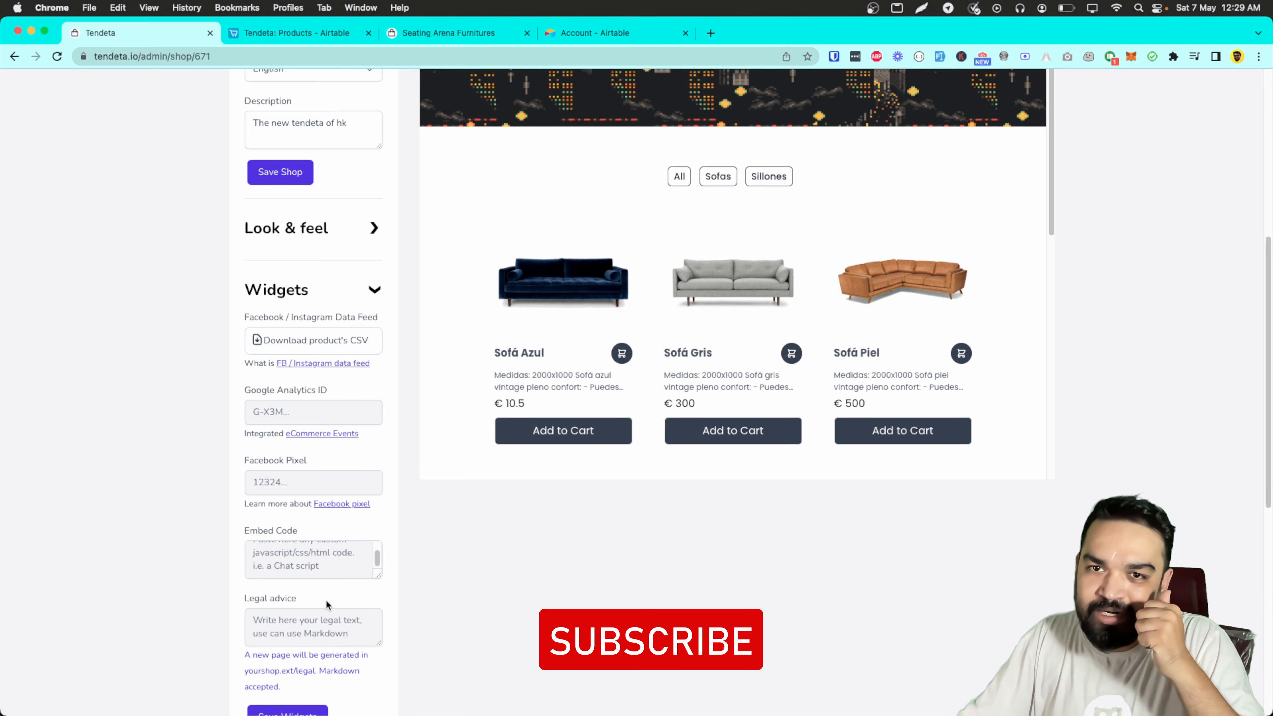
pyautogui.scroll(-3, 331, 632)
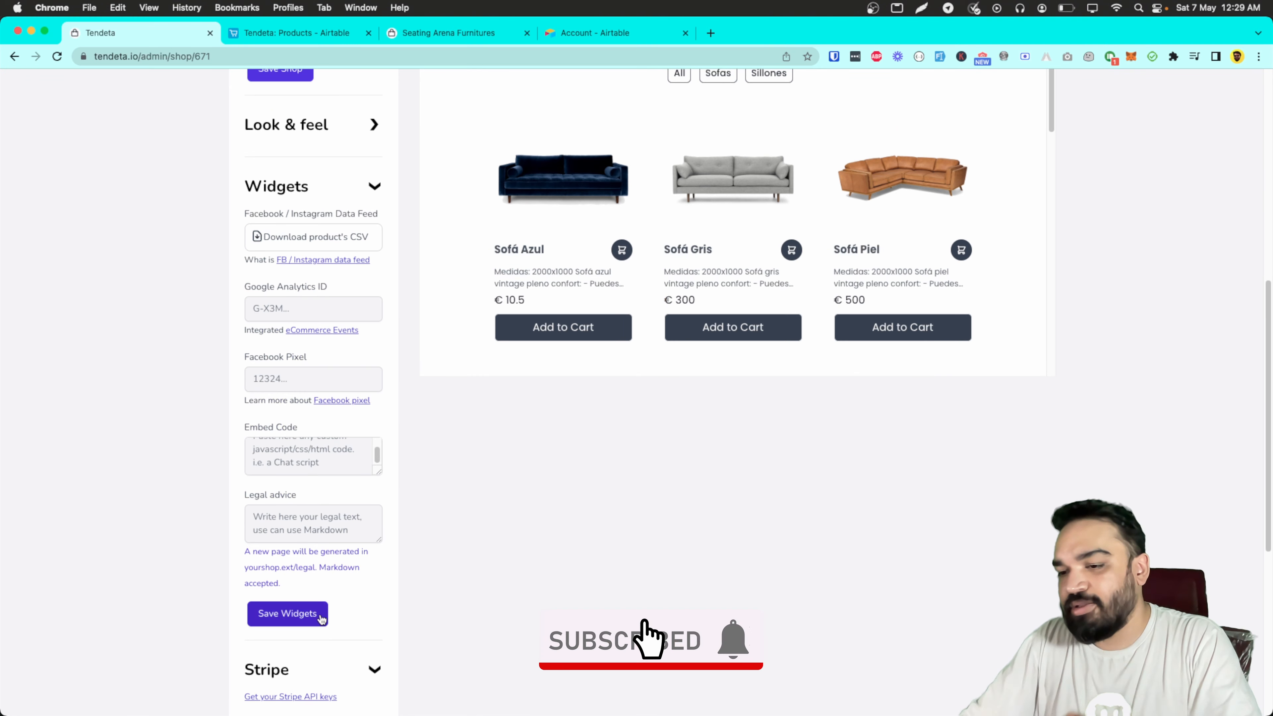
# Step: Set the shop's currency to AUD ($) in the Stripe settings
pyautogui.scroll(-1, 321, 620)
pyautogui.click(332, 633)
pyautogui.click(332, 633)
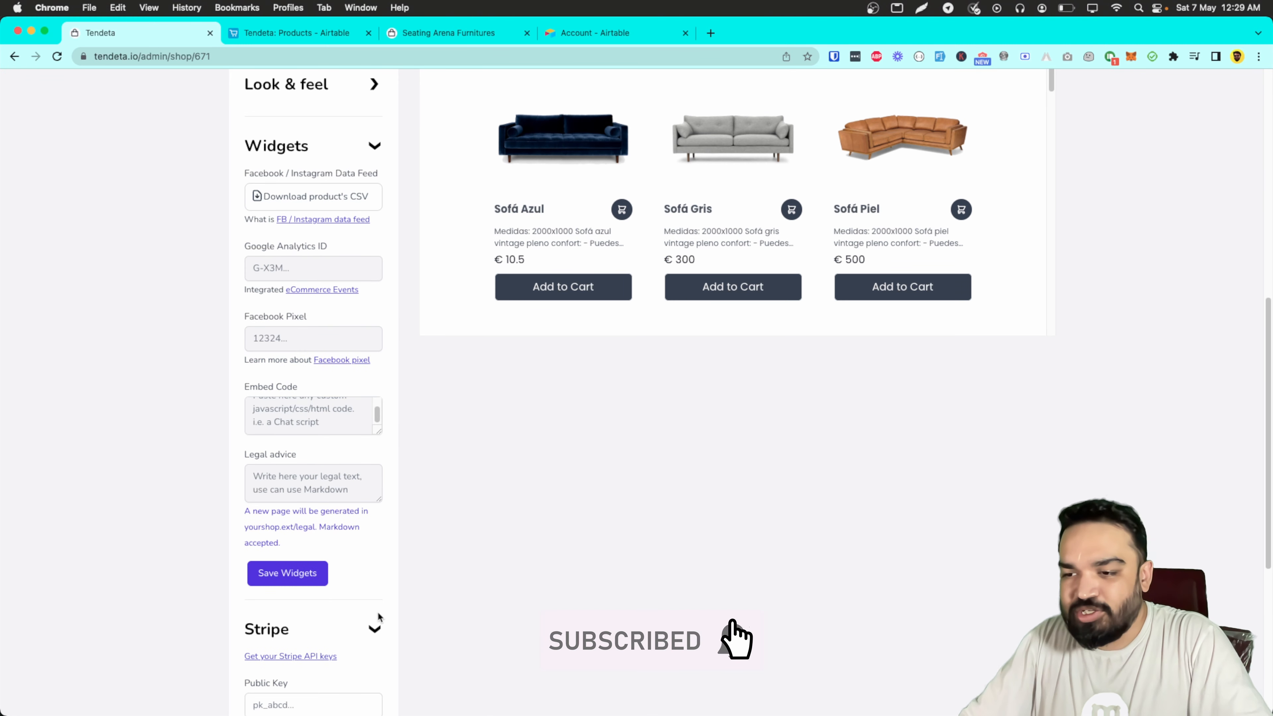
pyautogui.scroll(-4, 379, 617)
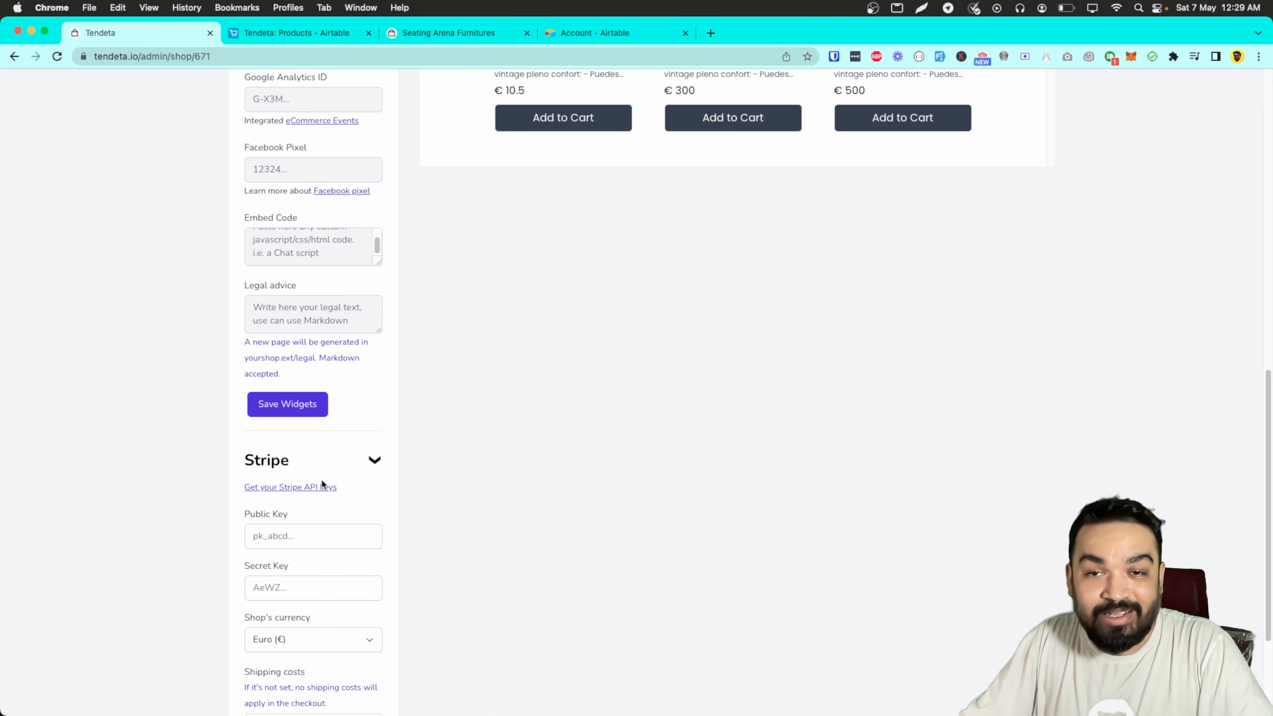
pyautogui.click(349, 638)
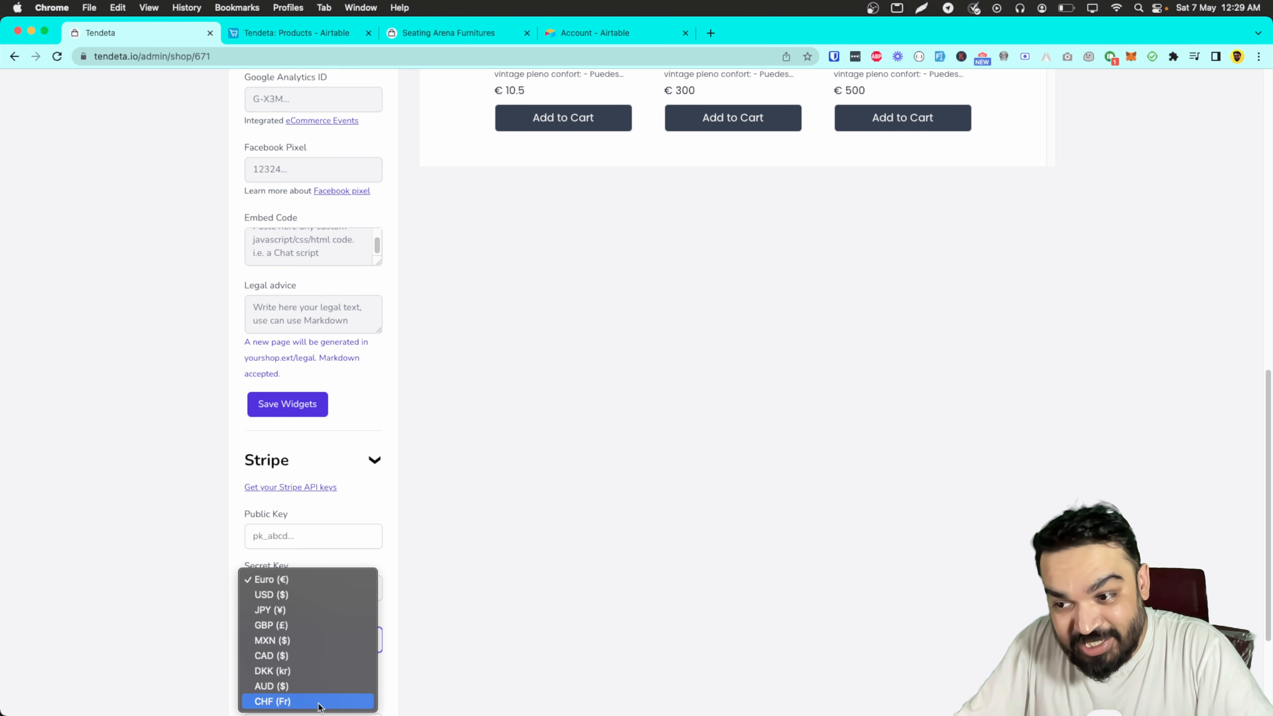
pyautogui.click(311, 686)
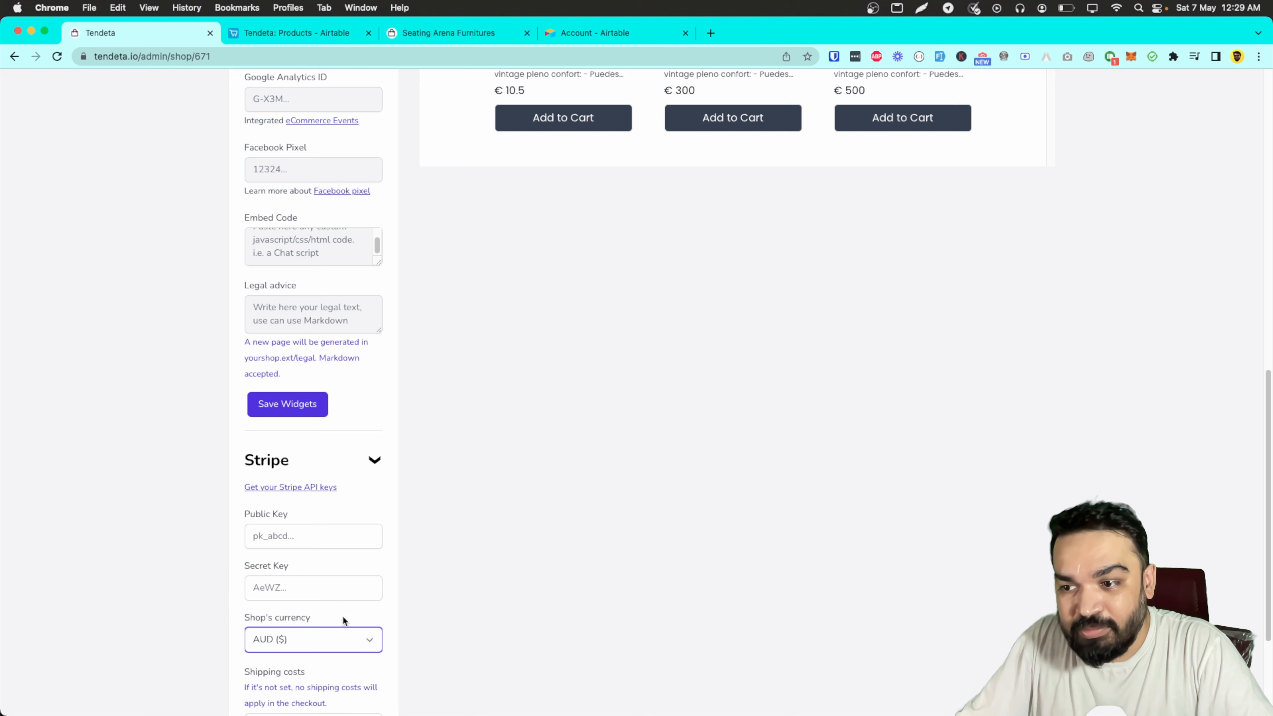
# Step: Set the shipping costs to 10.00 and try to save the Stripe settings
pyautogui.scroll(-4, 343, 617)
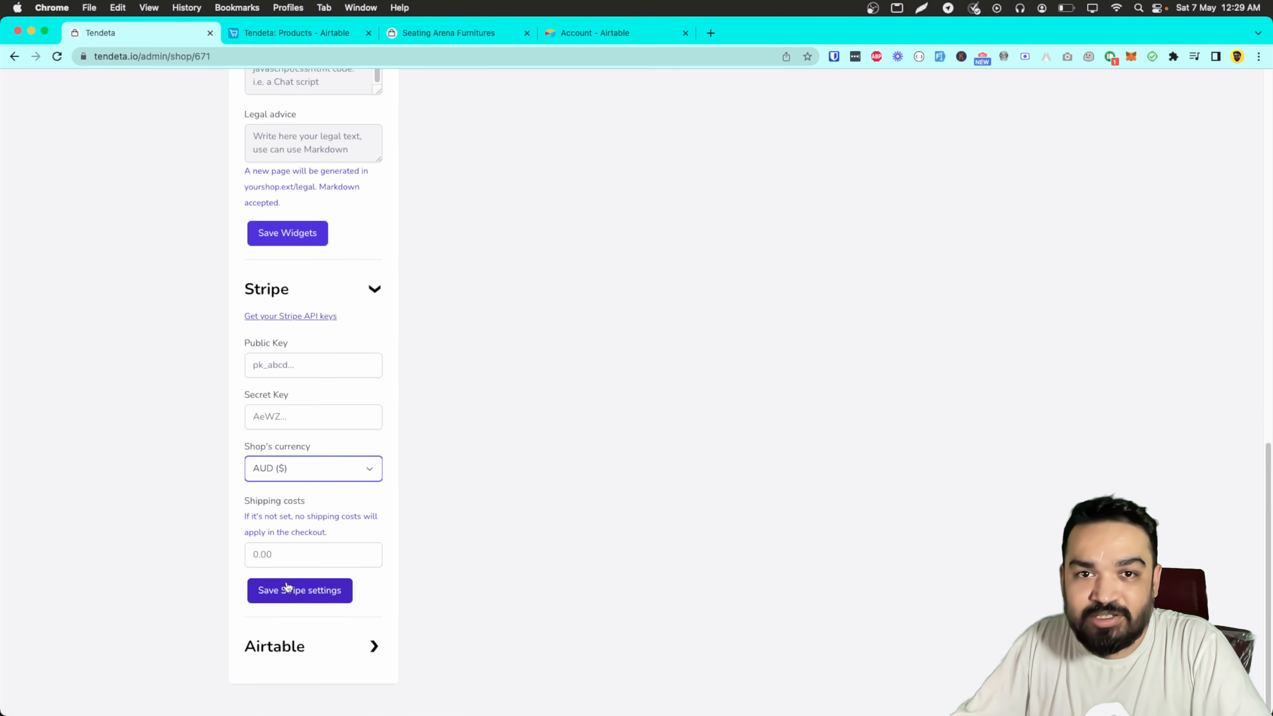
pyautogui.click(274, 549)
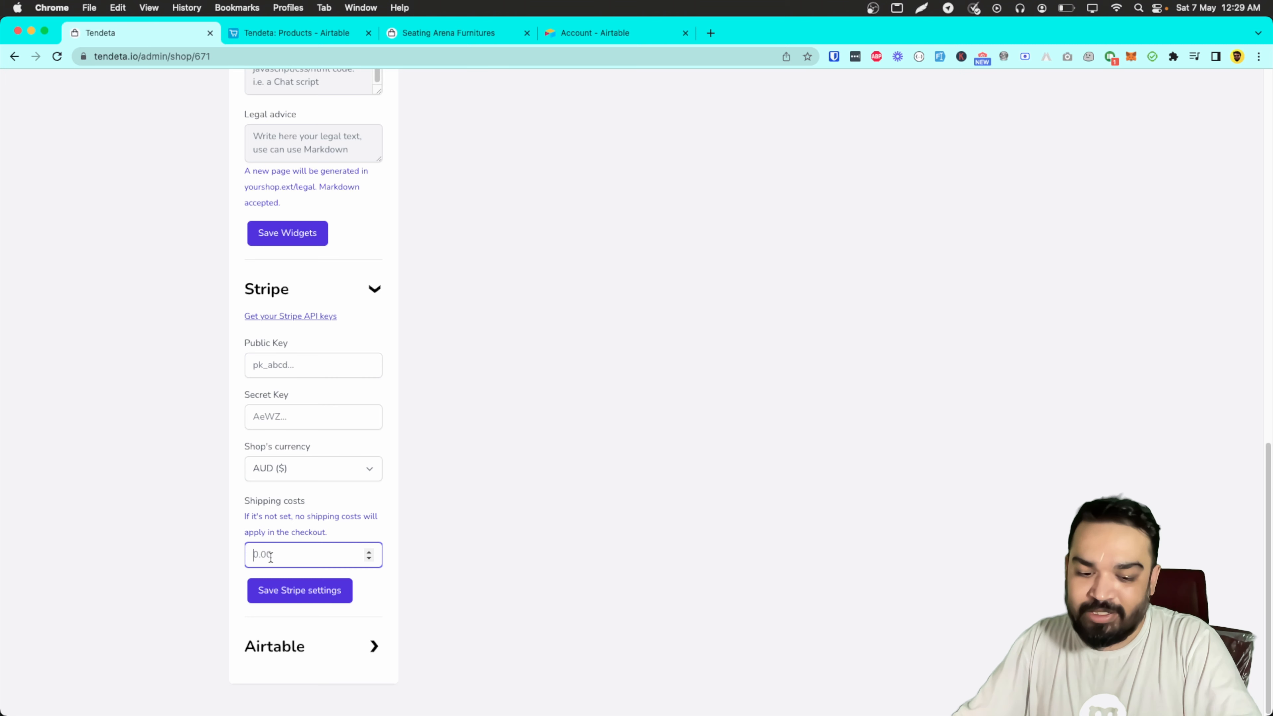
pyautogui.write('10.00')
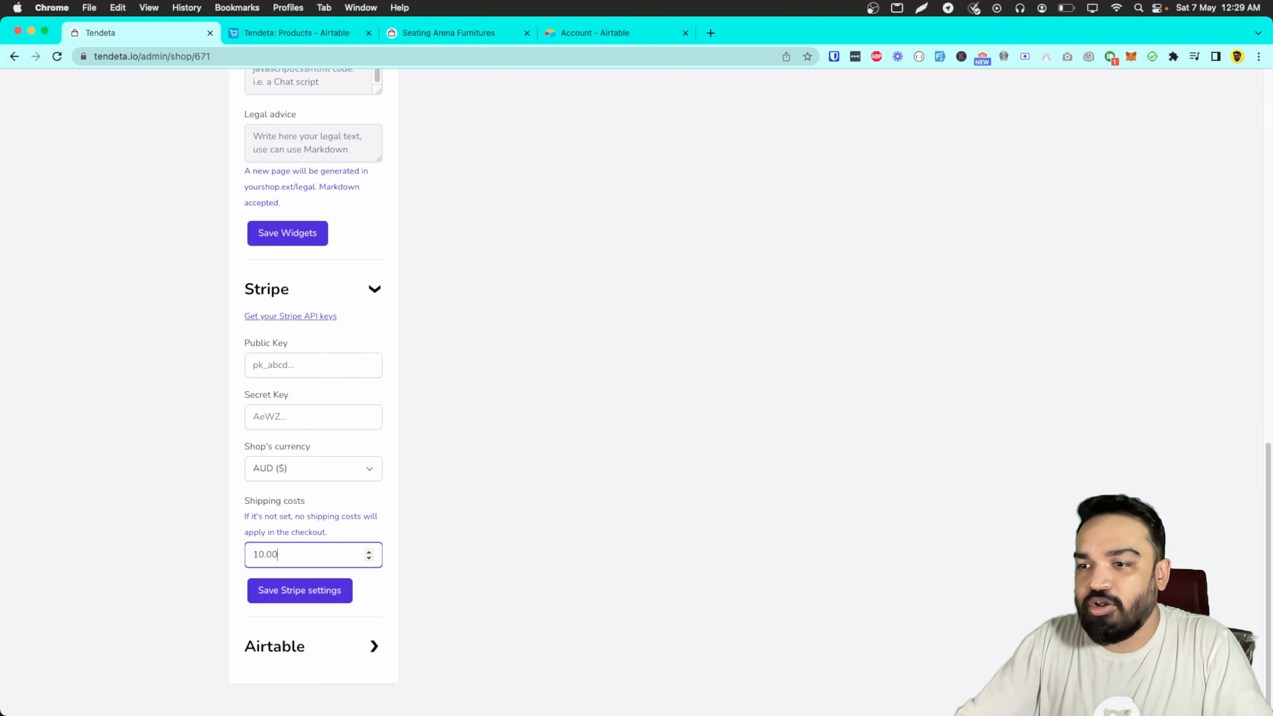
pyautogui.click(315, 592)
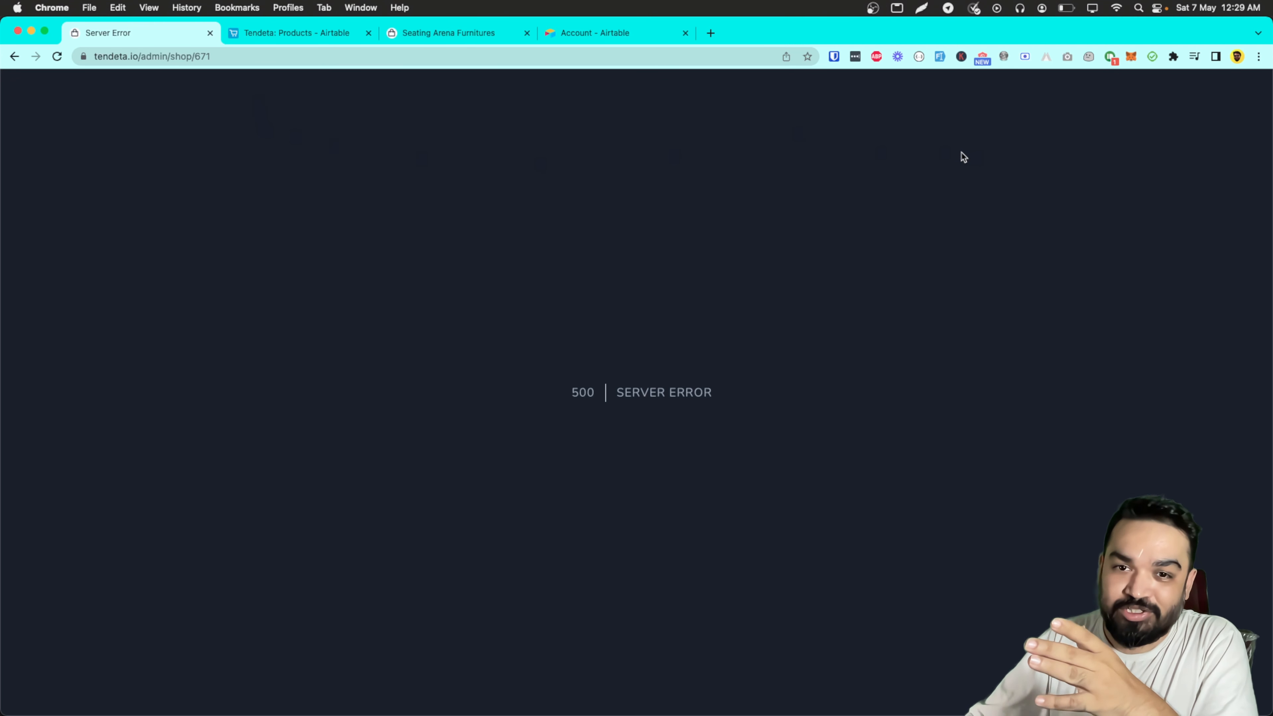
# Step: Return to the Stripe settings and try again to save them with shipping costs of 10.00
pyautogui.click(15, 57)
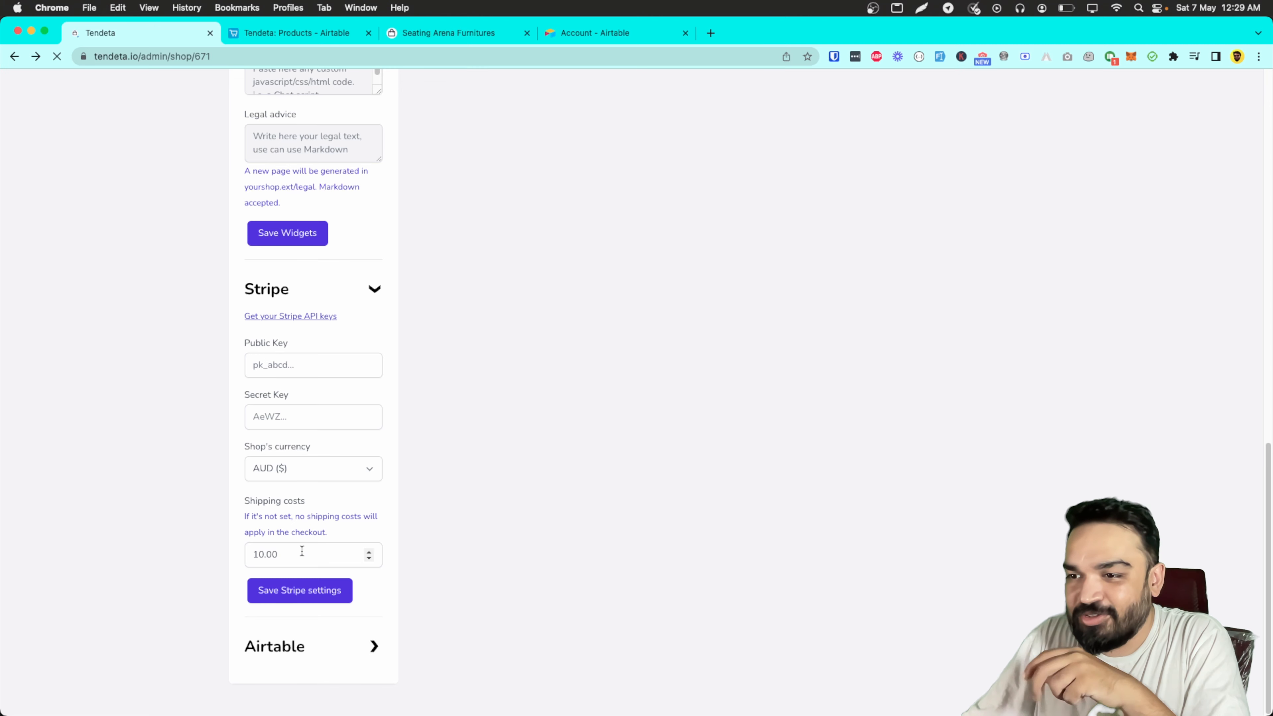
pyautogui.click(302, 551)
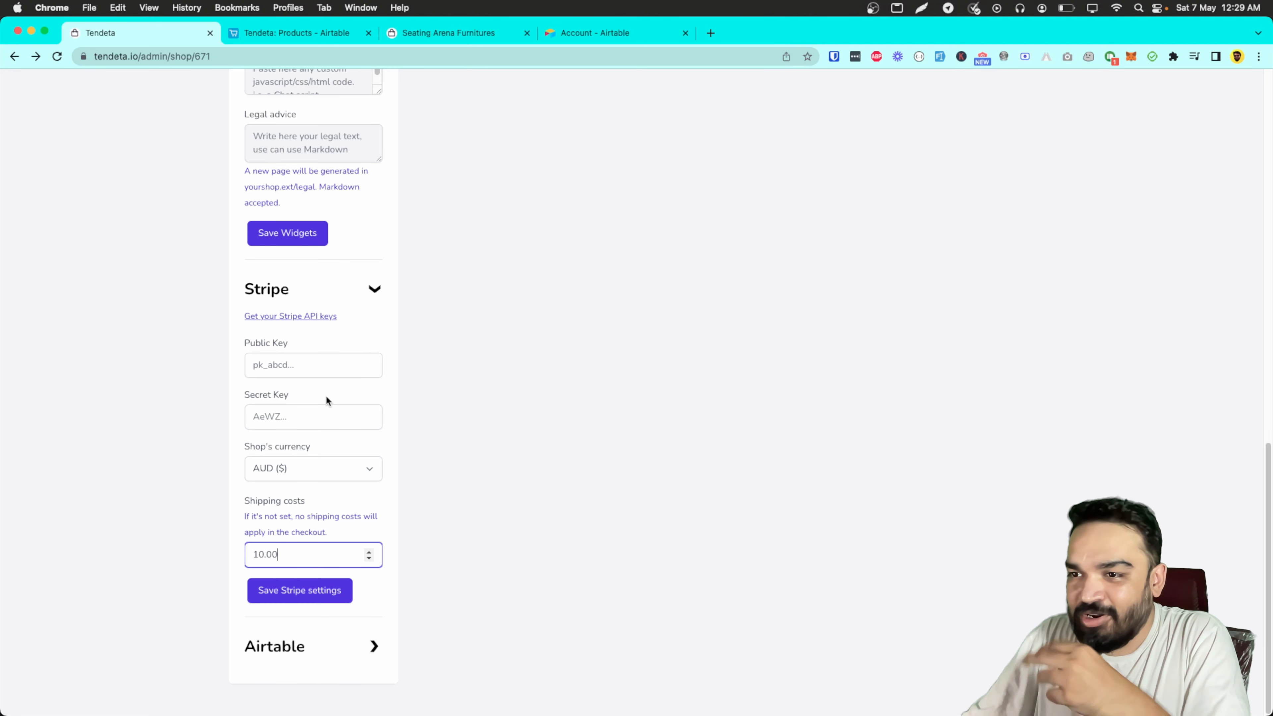
pyautogui.click(326, 595)
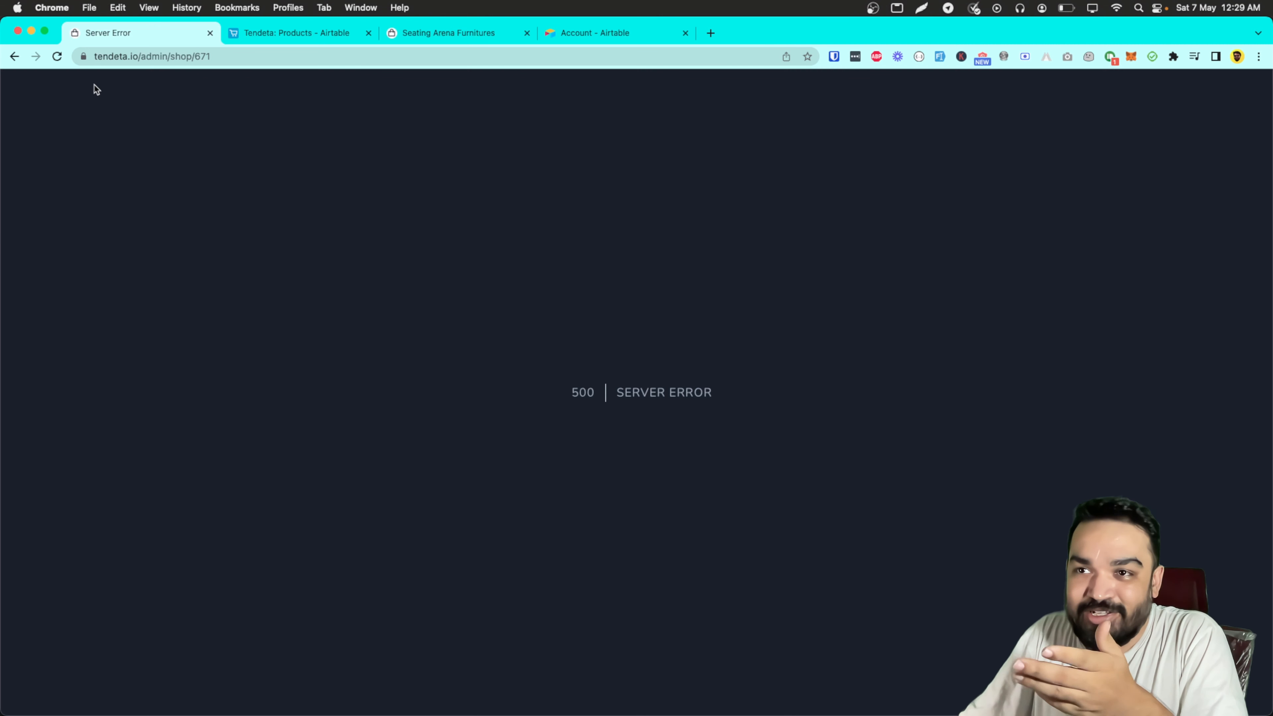
pyautogui.click(14, 56)
pyautogui.click(289, 548)
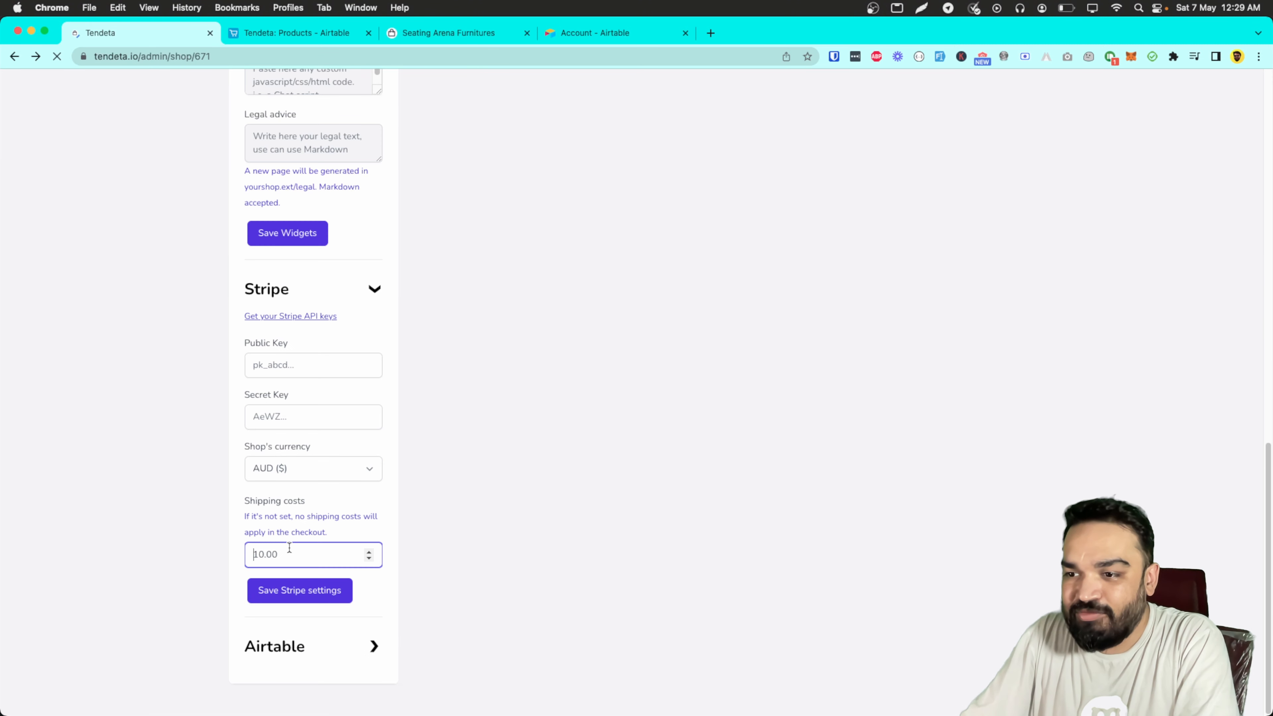
pyautogui.click(325, 594)
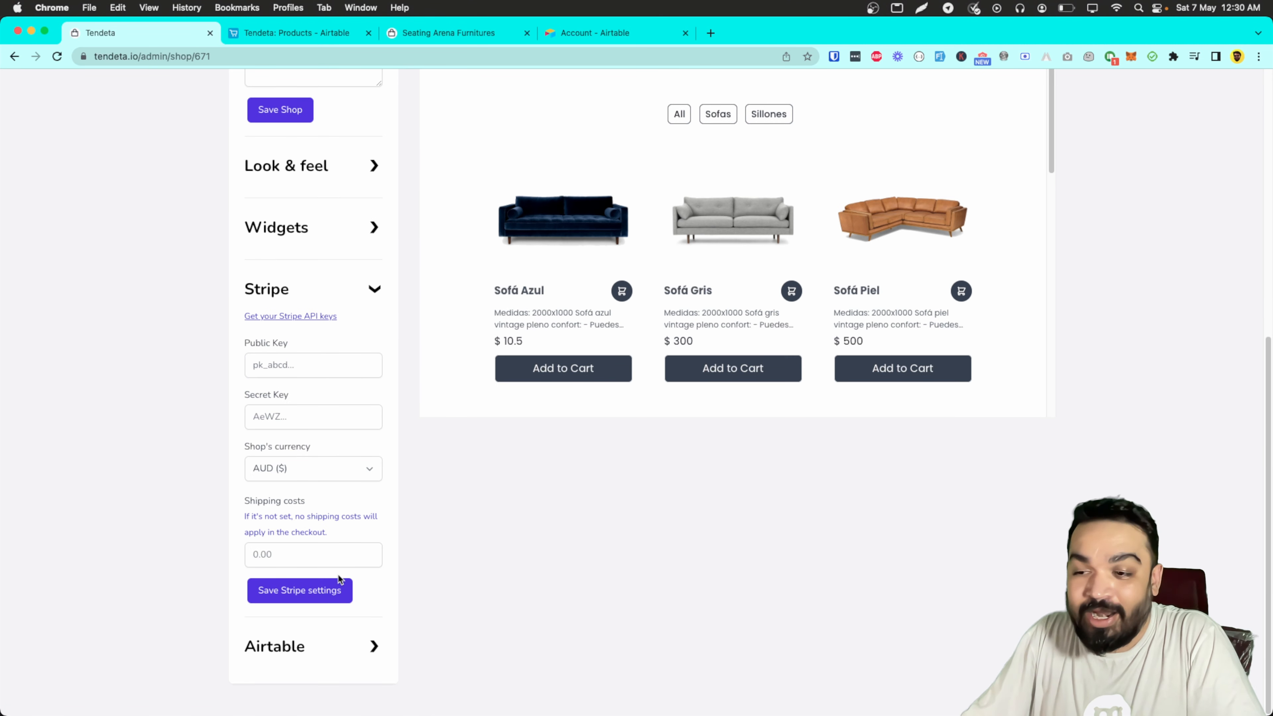
# Step: Set the shipping costs to 2 in the Stripe settings and save them
pyautogui.click(369, 554)
pyautogui.write('0.4')
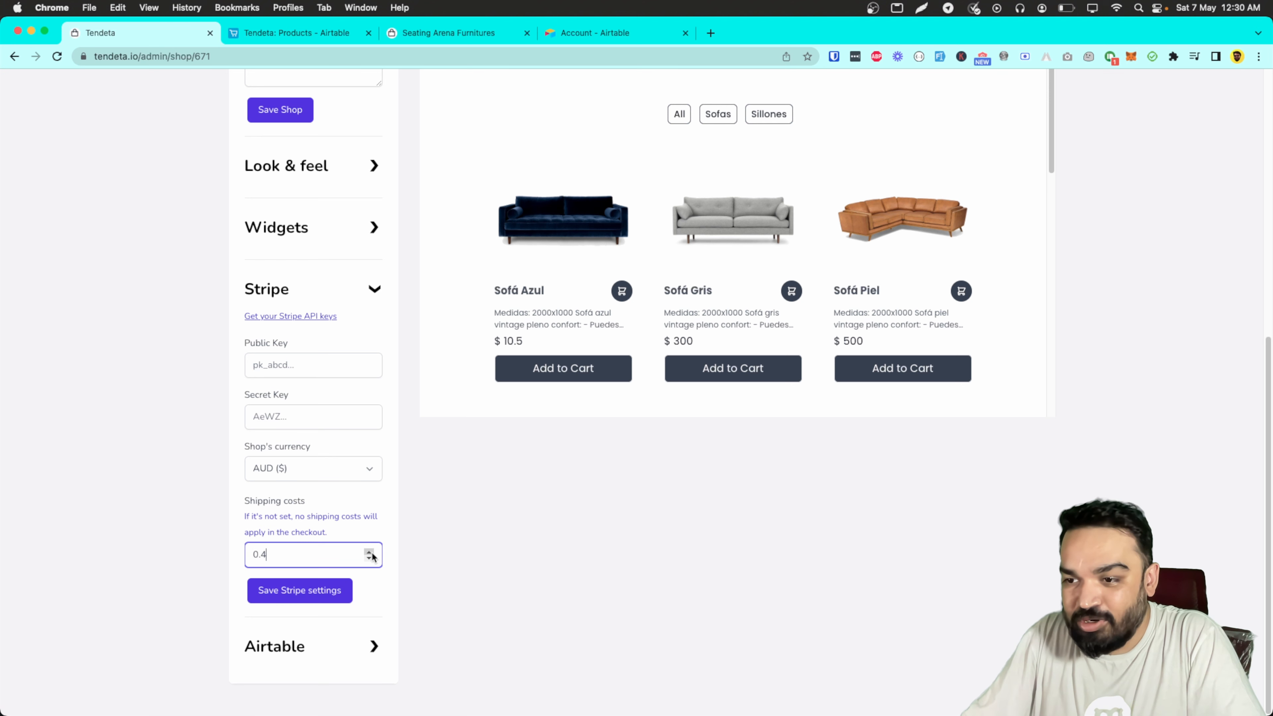
pyautogui.click(371, 552)
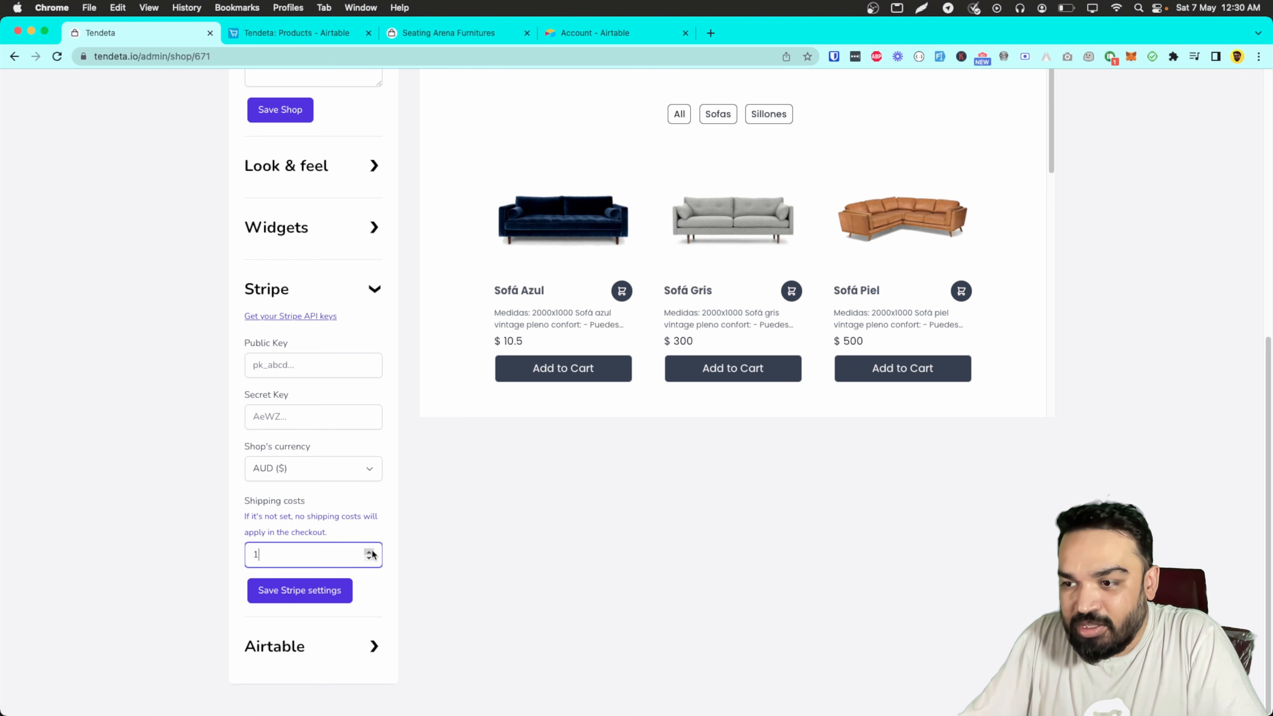
pyautogui.write('.2')
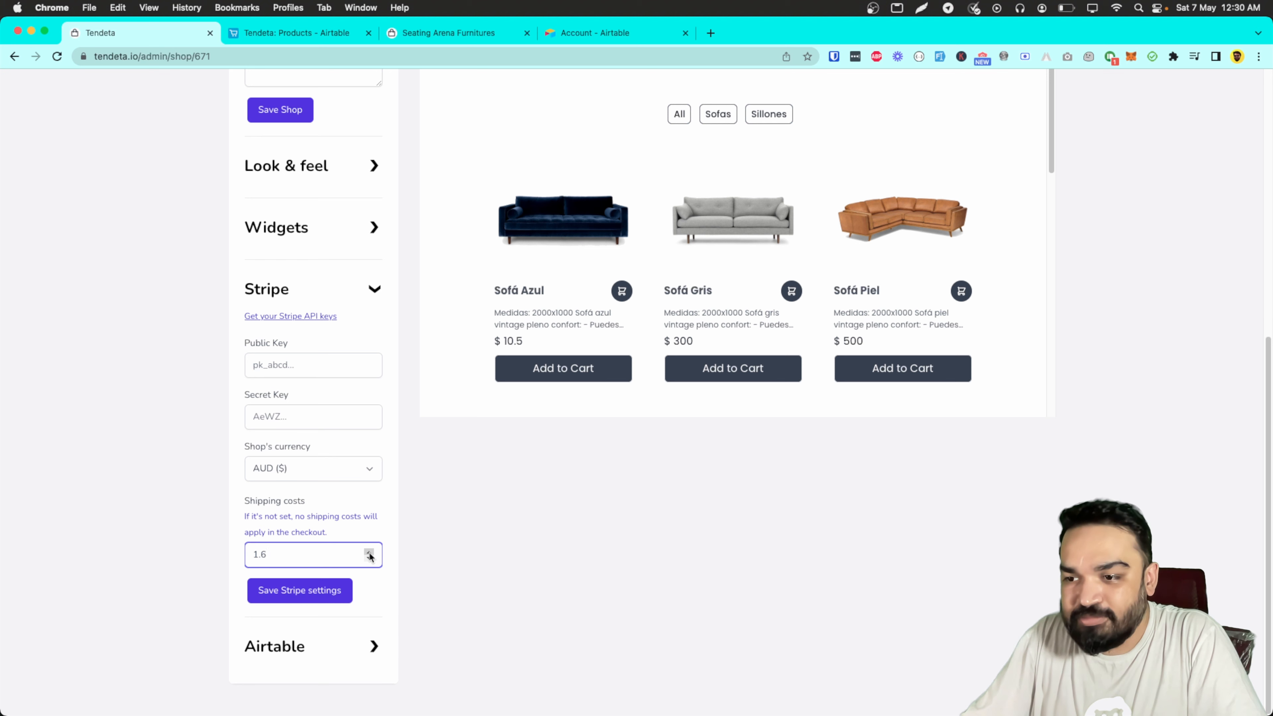
pyautogui.click(369, 553)
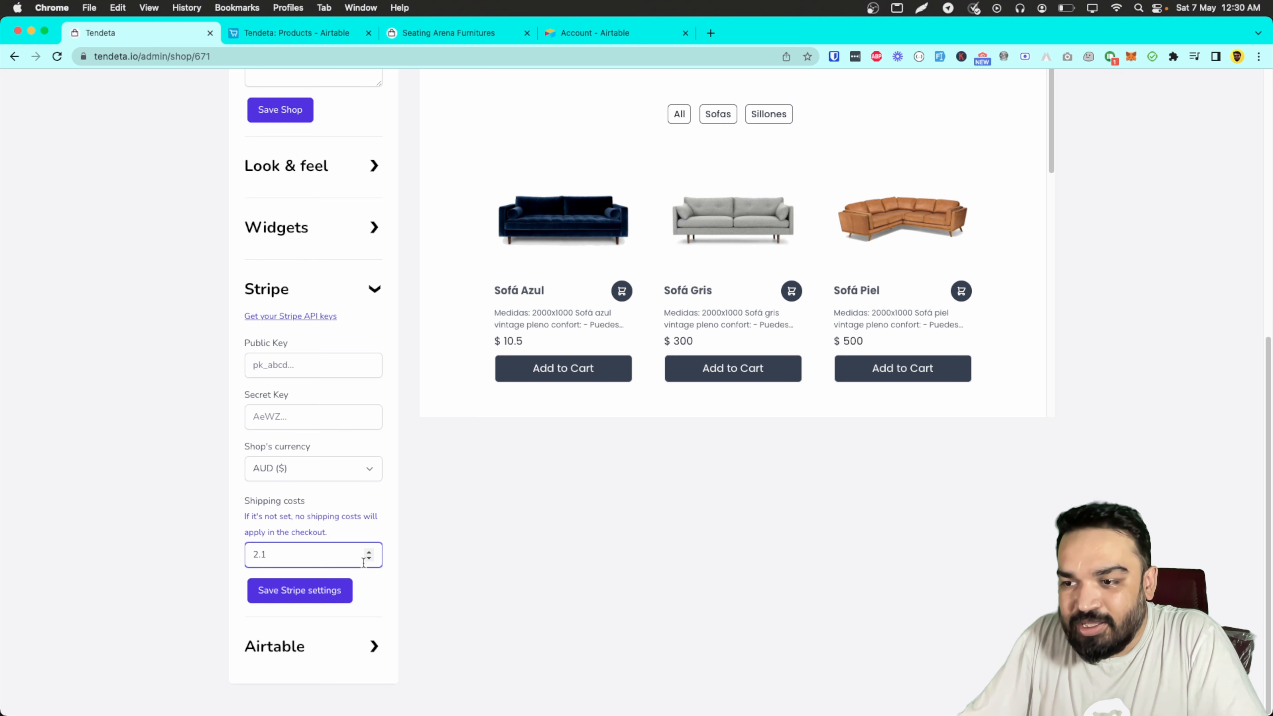
pyautogui.click(370, 559)
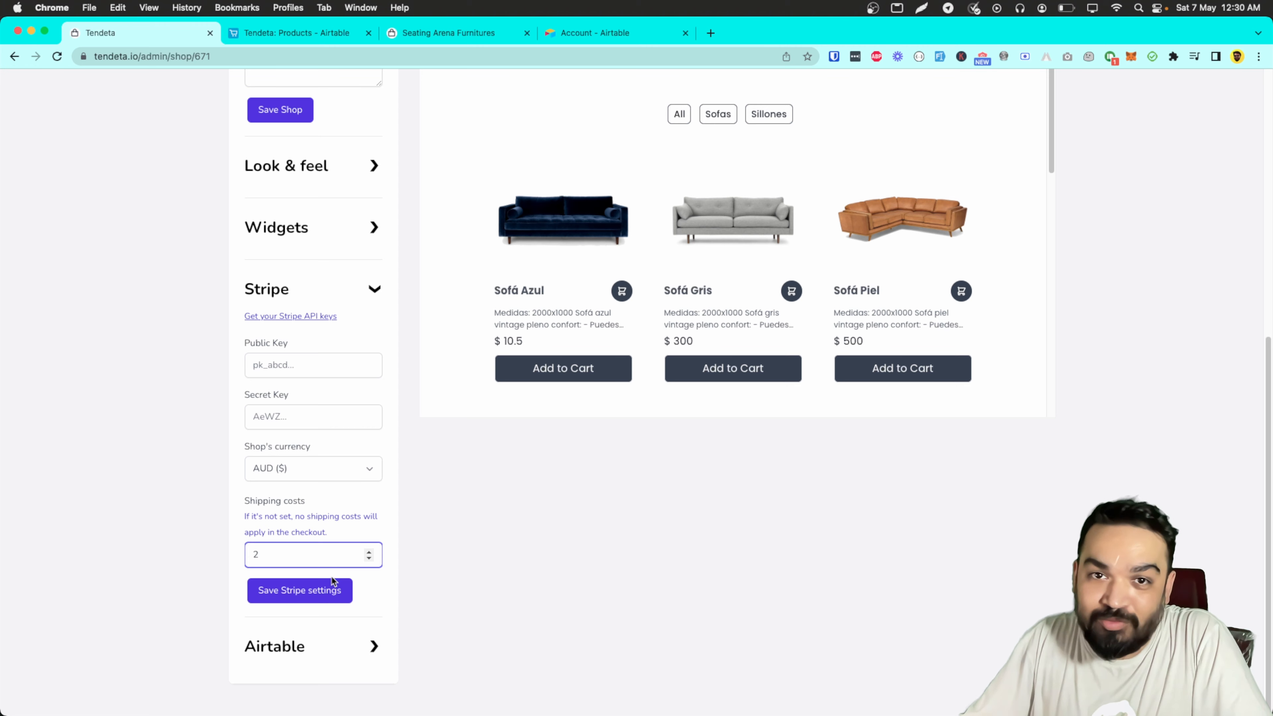
pyautogui.click(326, 586)
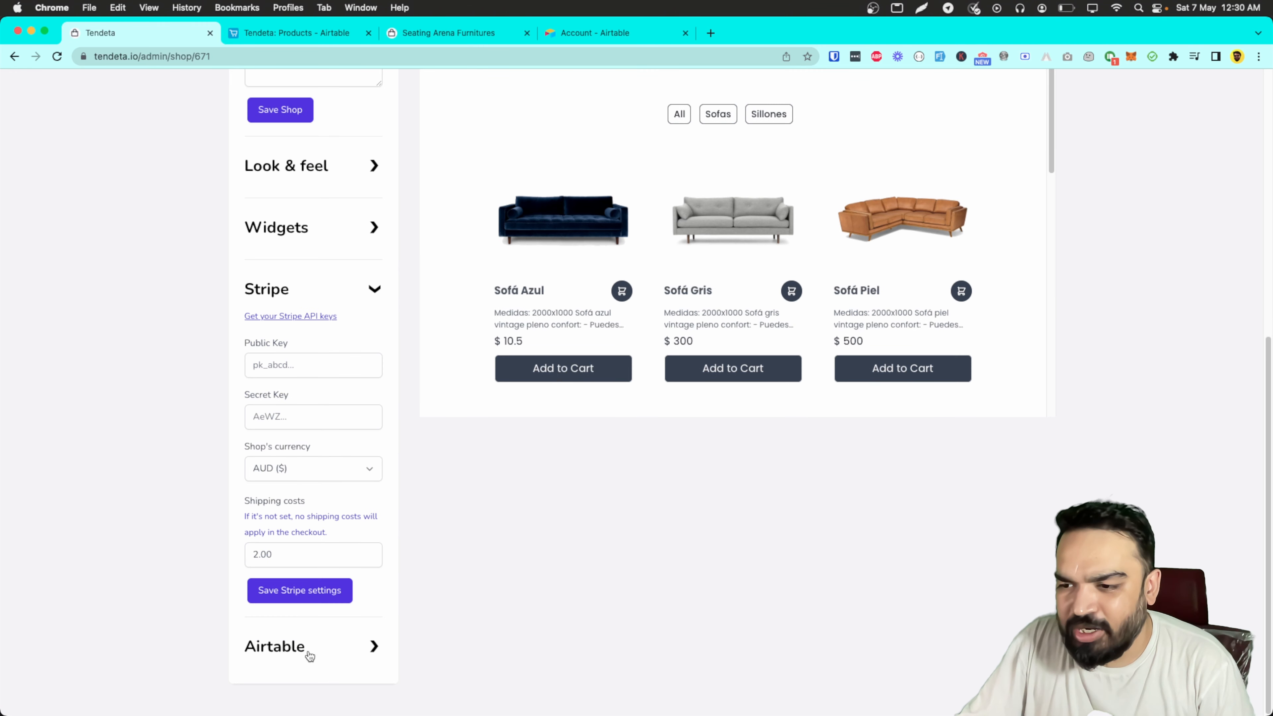
# Step: Expand the Airtable settings and save them with Tendeta as the base
pyautogui.click(310, 652)
pyautogui.scroll(-4, 307, 652)
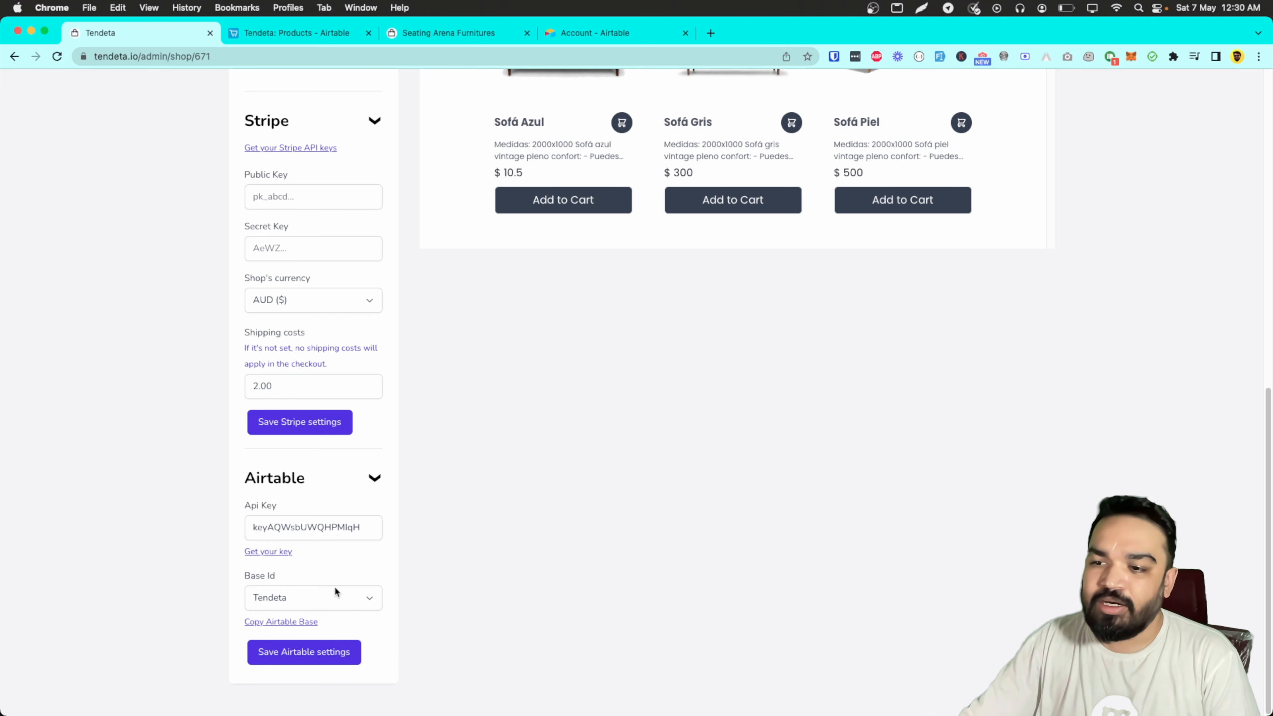
pyautogui.click(309, 652)
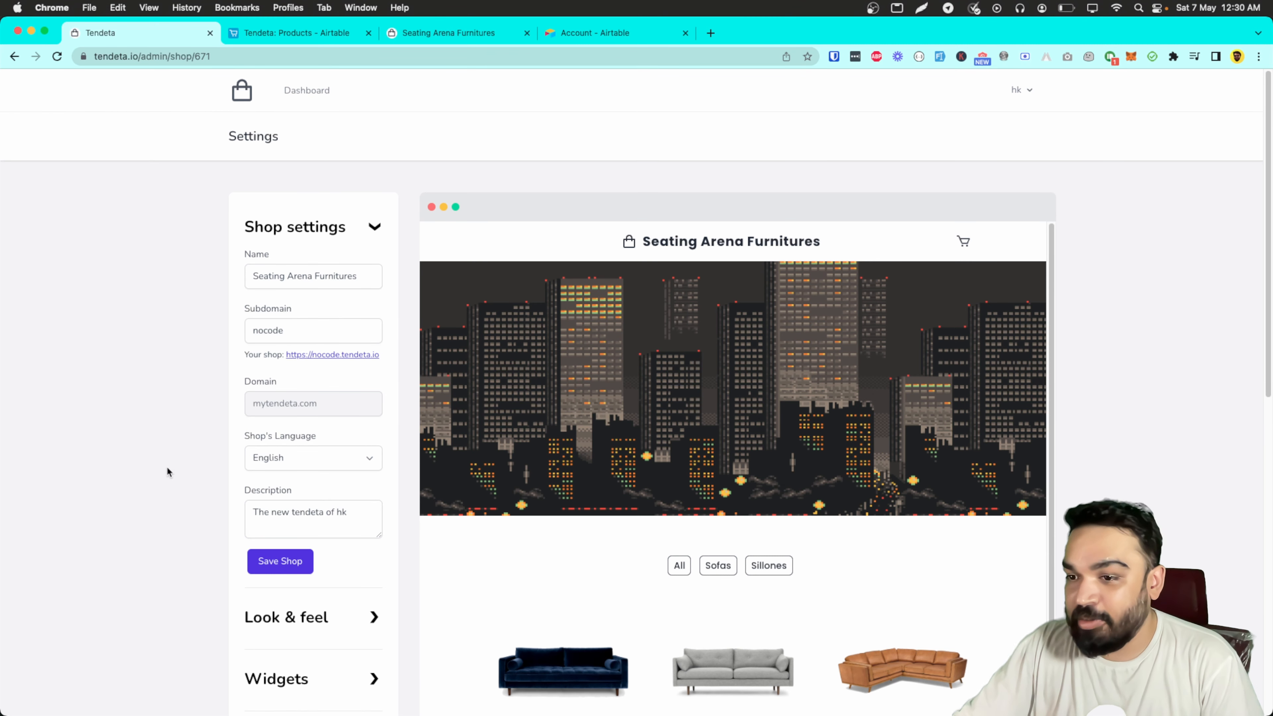
# Step: Look through the banner, categories and products in the shop preview
pyautogui.scroll(-6, 918, 523)
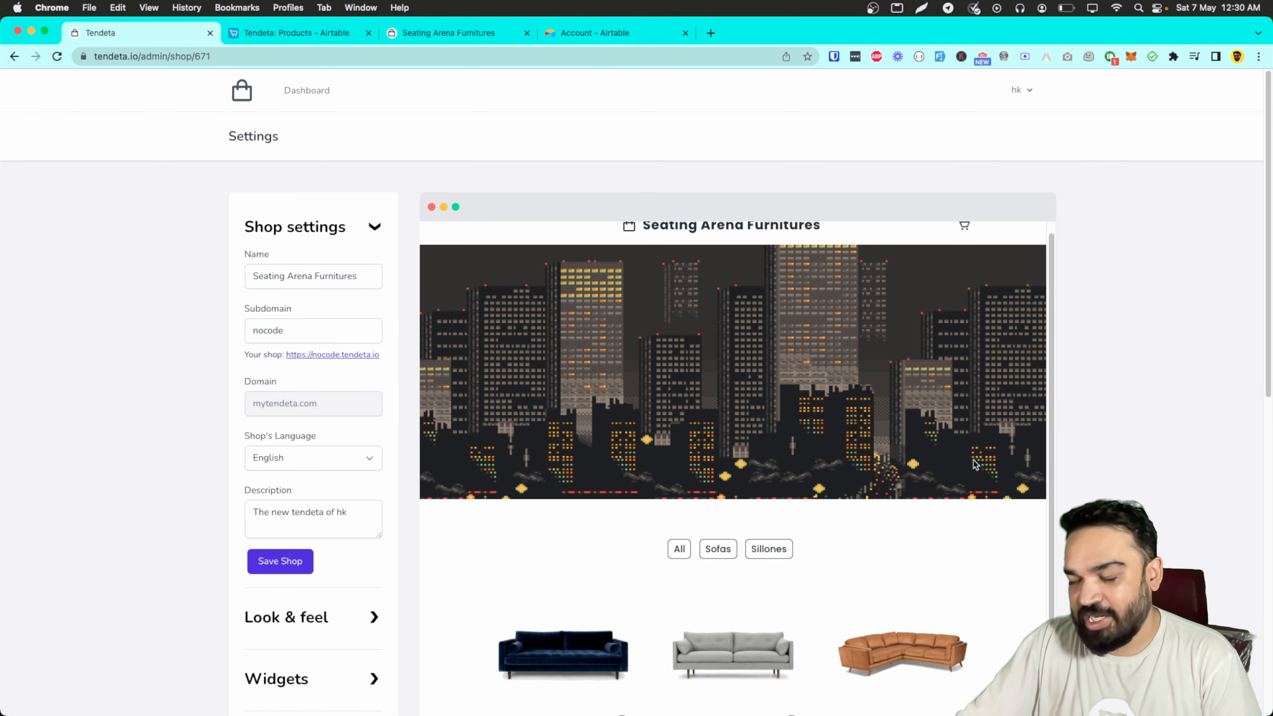
pyautogui.scroll(10, 477, 515)
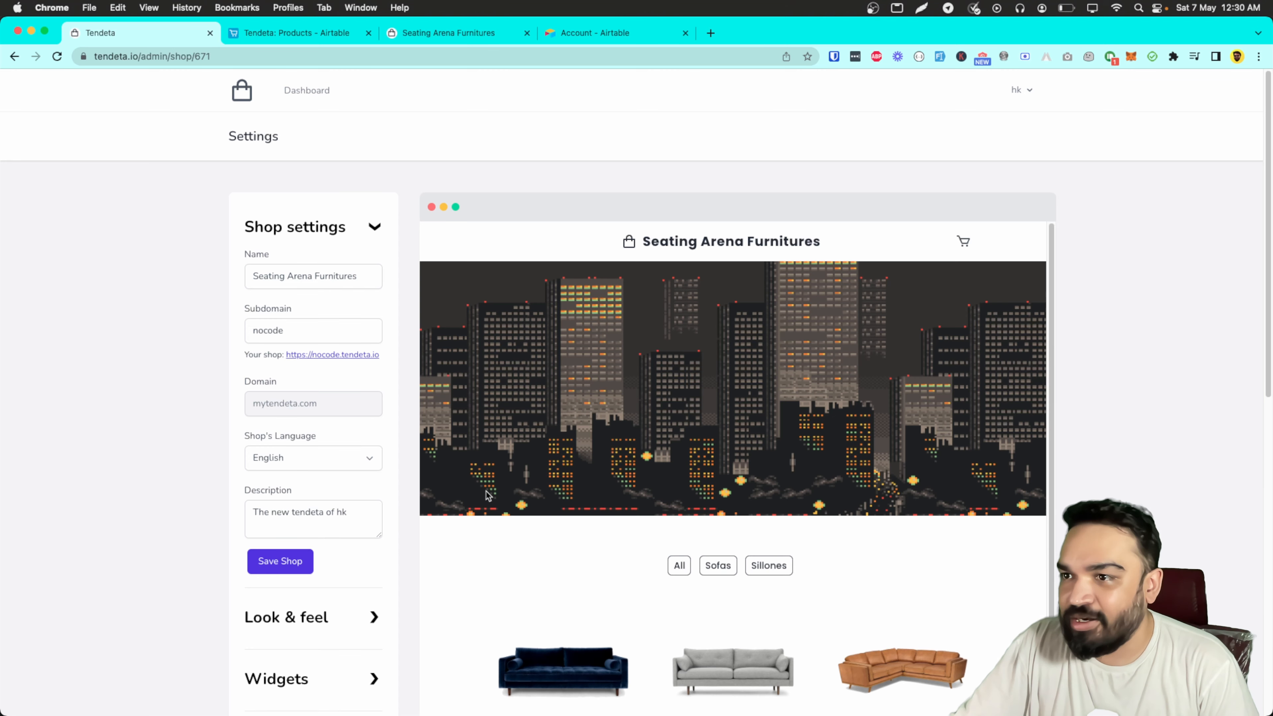
pyautogui.scroll(-20, 477, 514)
pyautogui.click(346, 657)
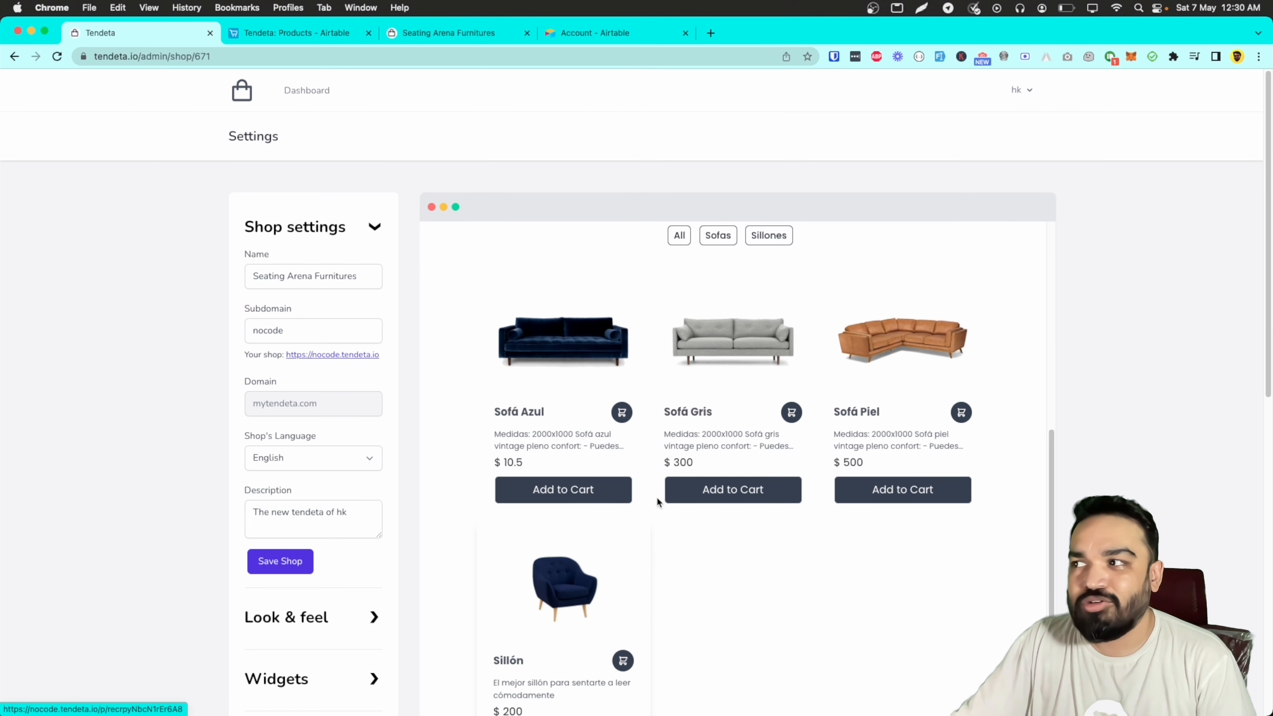
# Step: Try to create a second shop from the dashboard
pyautogui.click(305, 100)
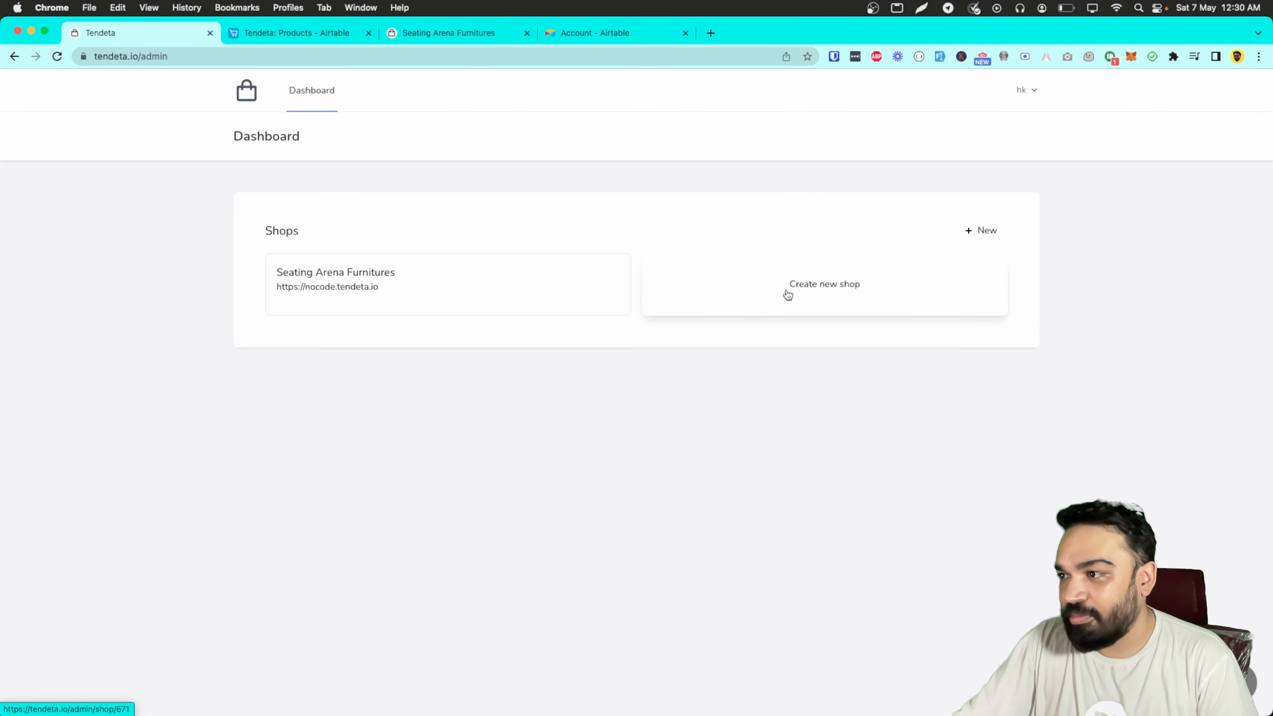
pyautogui.click(786, 292)
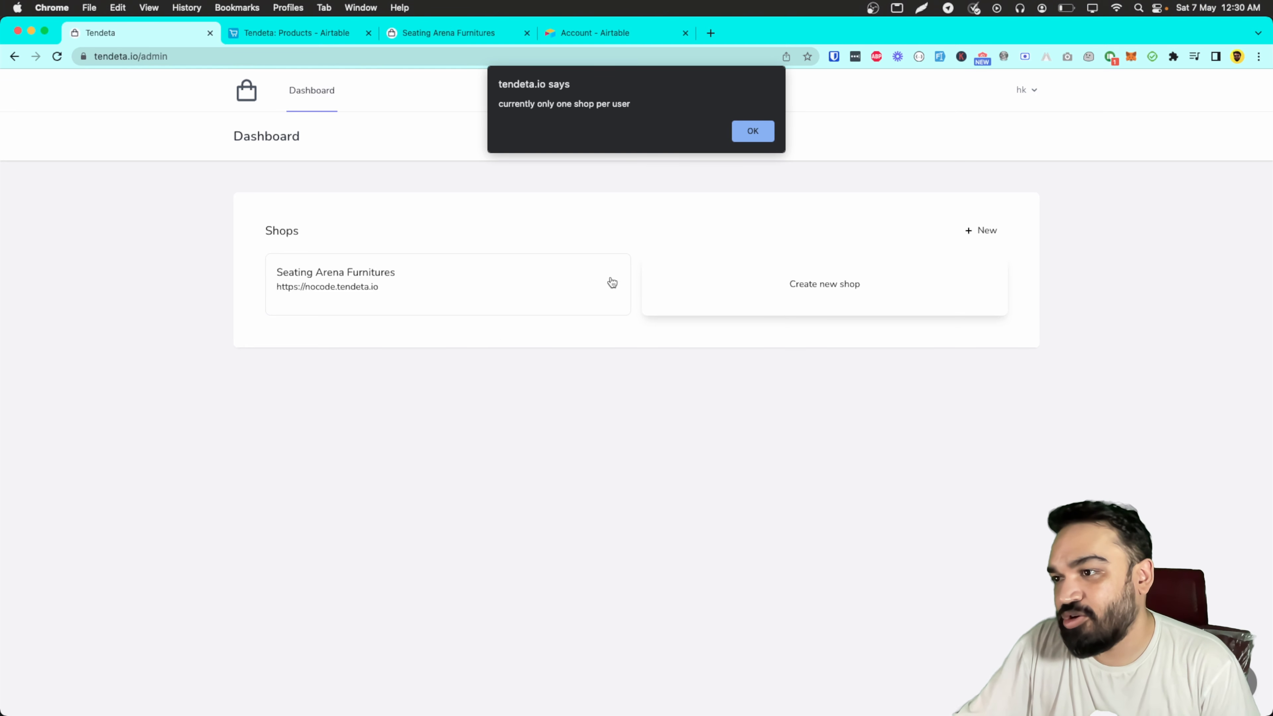
pyautogui.click(754, 131)
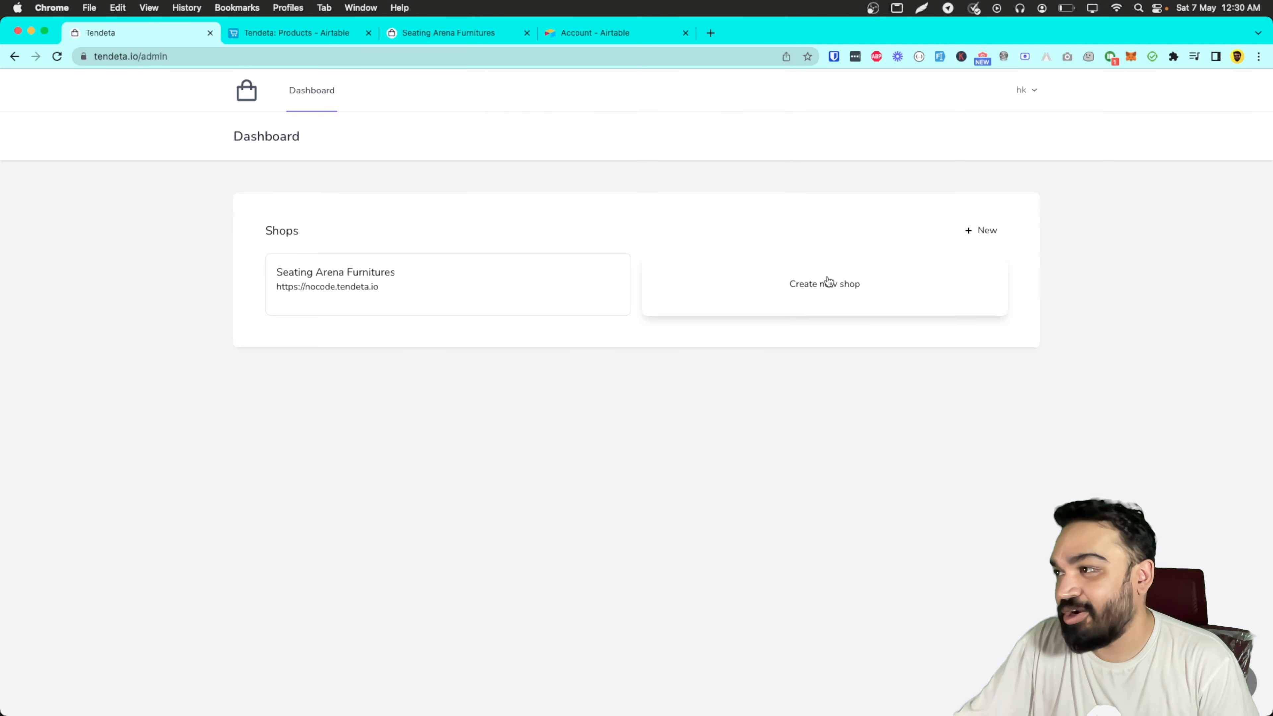
# Step: Reopen the Seating Arena Furnitures shop's settings and check its preview
pyautogui.click(1022, 90)
pyautogui.click(460, 279)
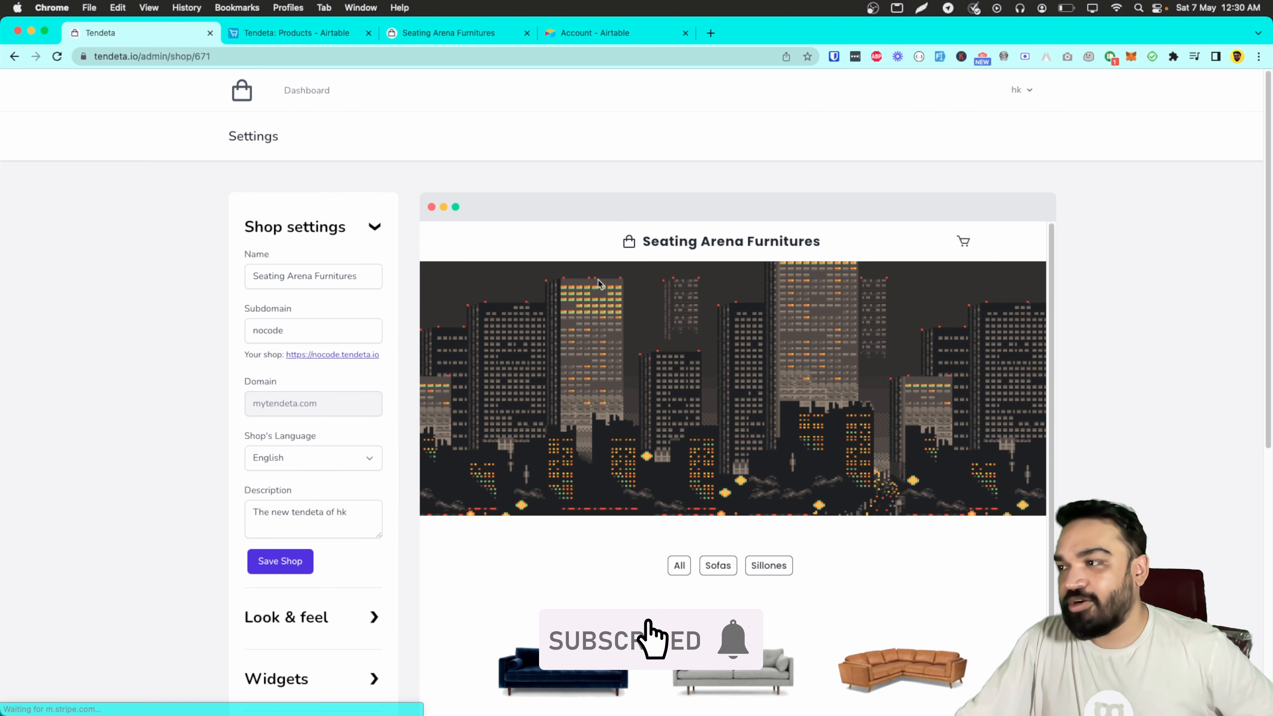
pyautogui.scroll(-9, 395, 571)
pyautogui.scroll(9, 398, 571)
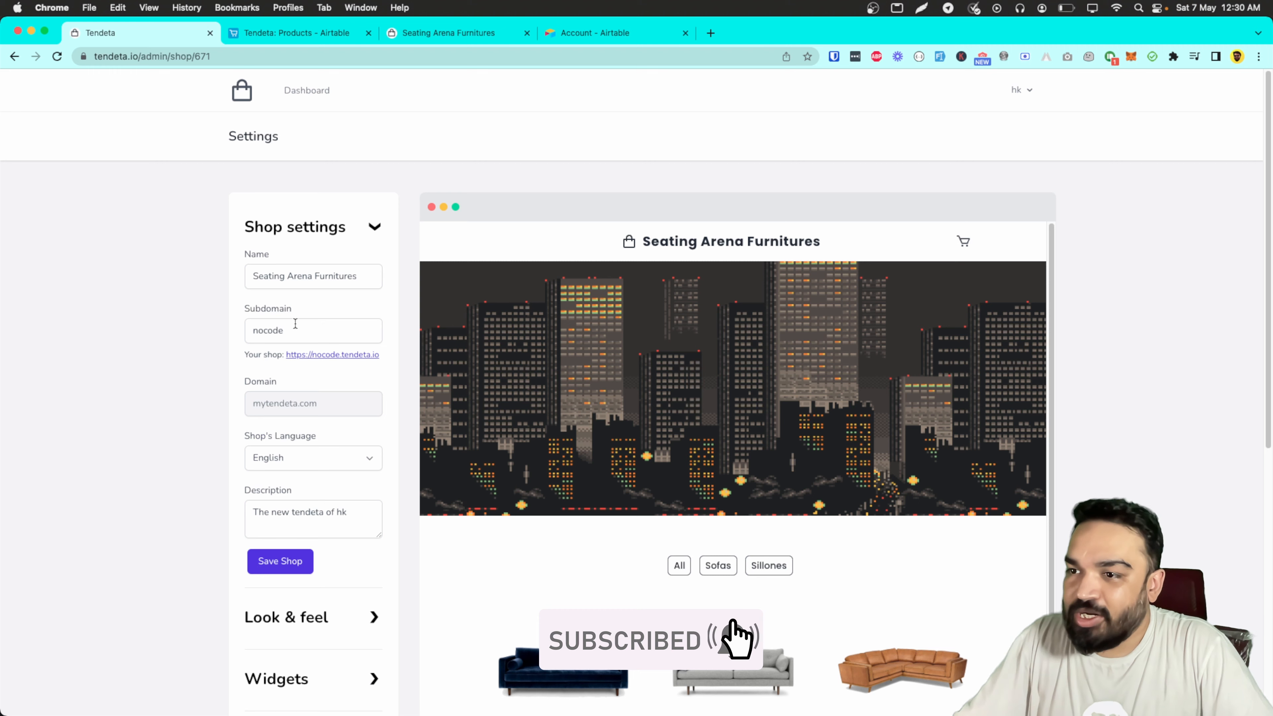
# Step: Open the live shop at nocode.tendeta.io, closing the previous shop tab and dismissing the translation offer
pyautogui.click(330, 355)
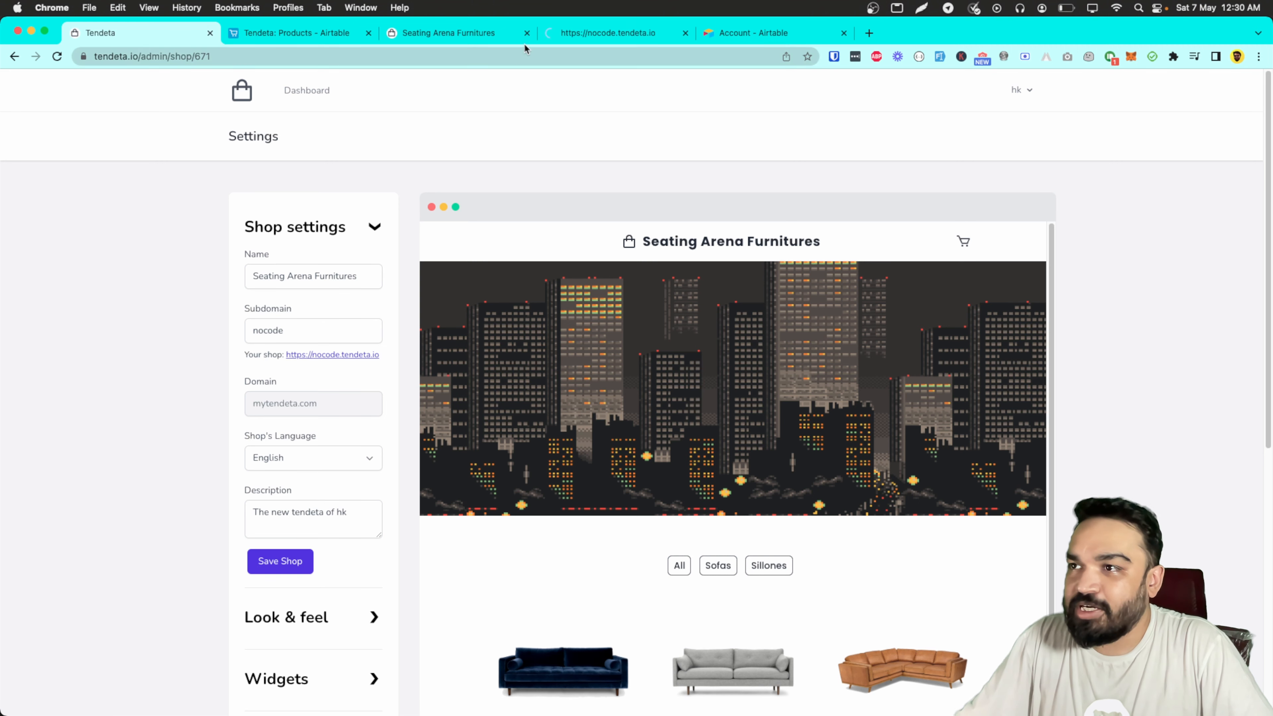
pyautogui.click(526, 34)
pyautogui.click(471, 40)
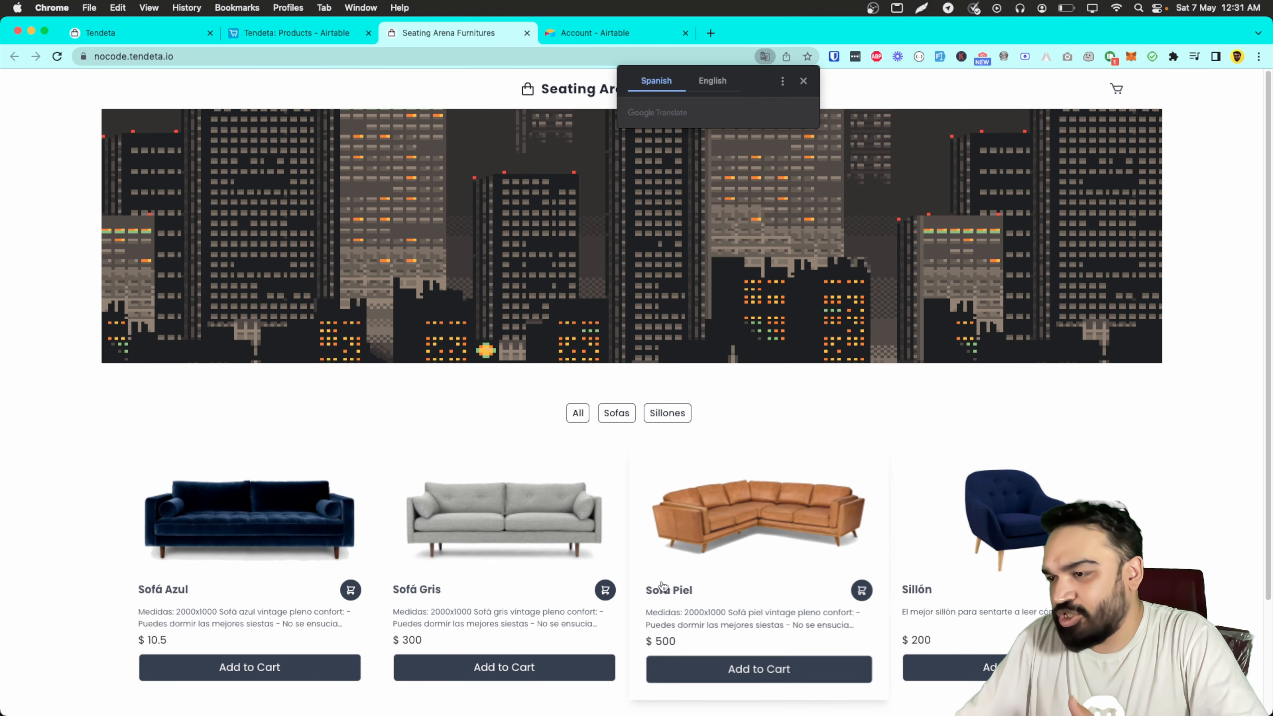
pyautogui.click(806, 84)
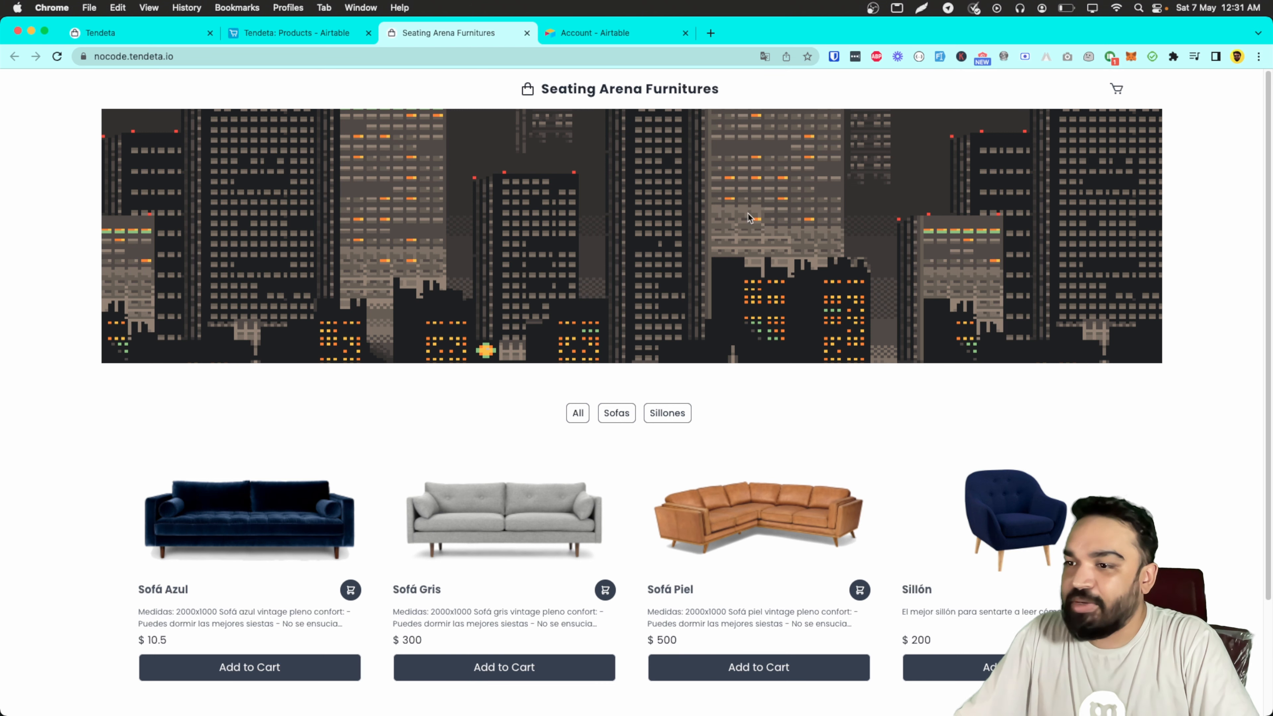
# Step: Browse the live shop's products by the Sillones and Sofas categories and return to all products
pyautogui.click(666, 415)
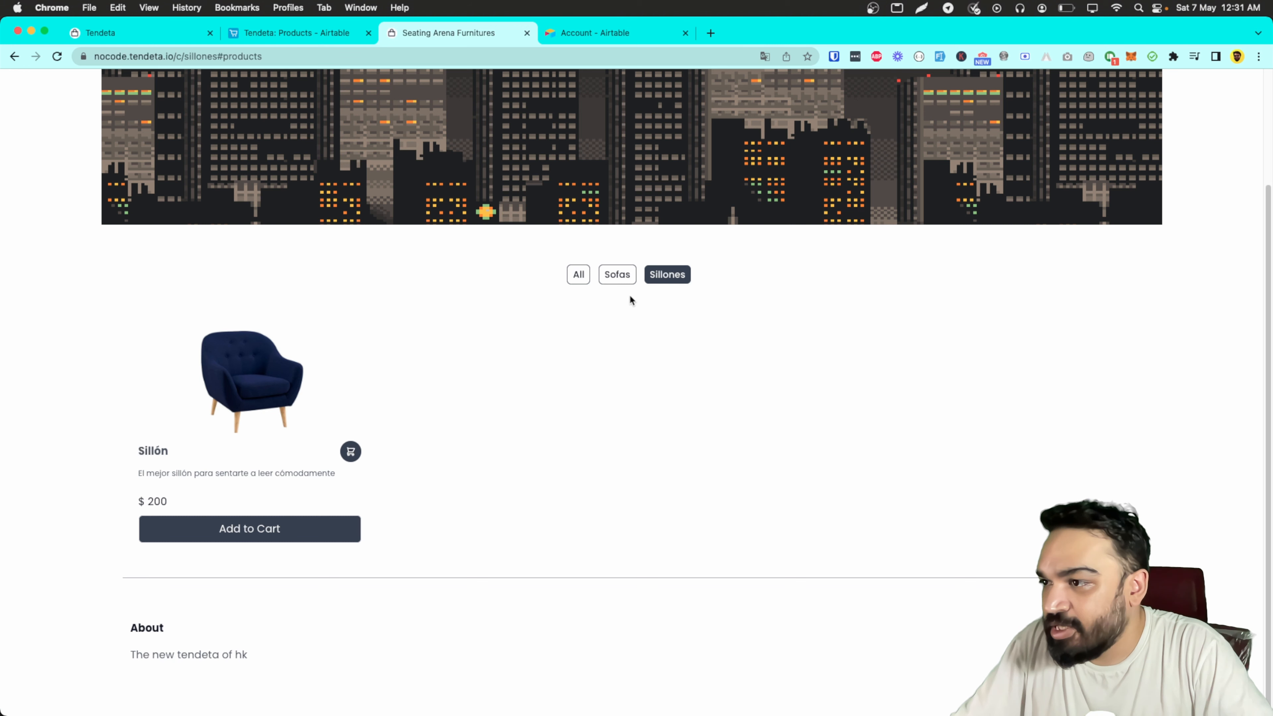
pyautogui.click(619, 280)
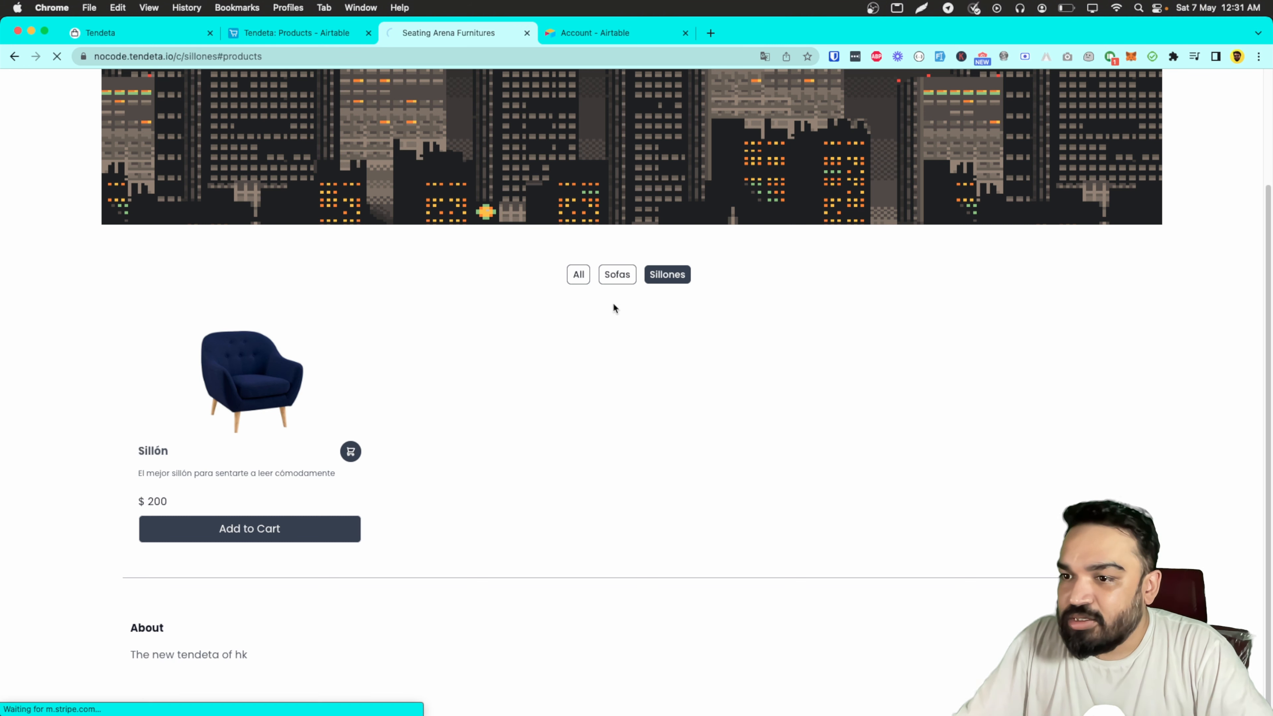
pyautogui.click(588, 279)
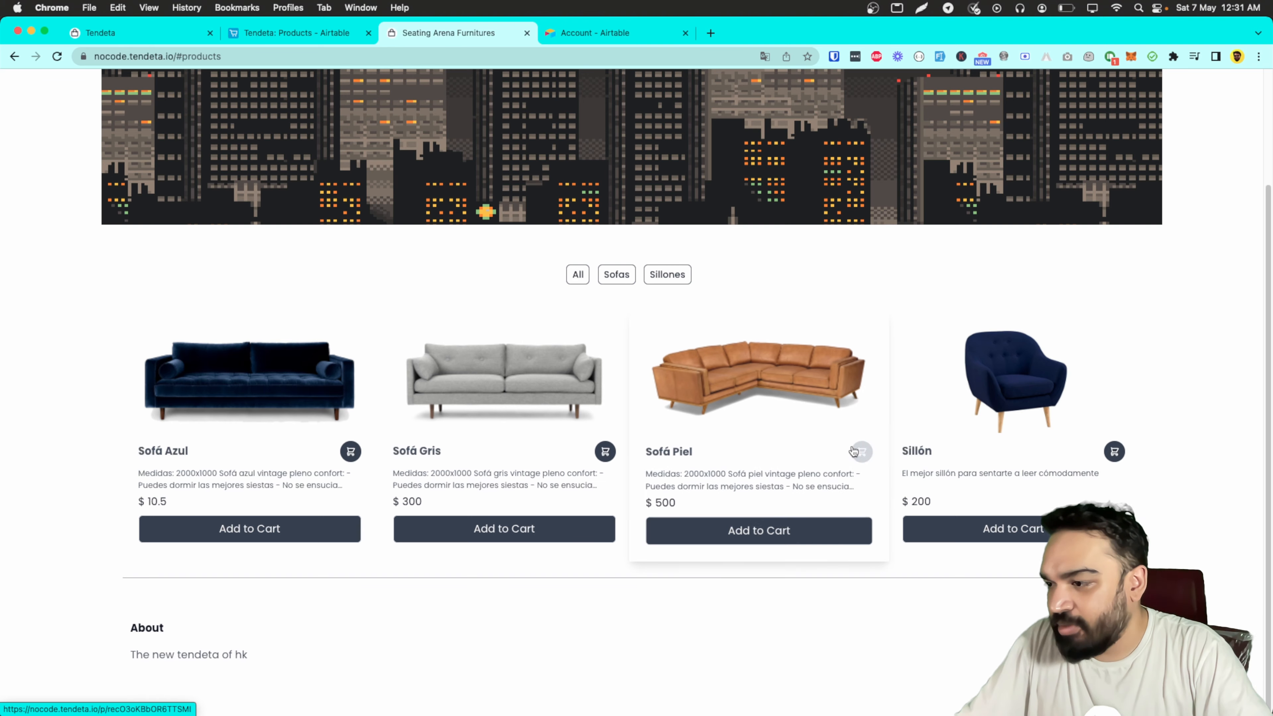
# Step: Add the Sofá Piel to the cart, check the shipping cost and close the cart
pyautogui.click(790, 532)
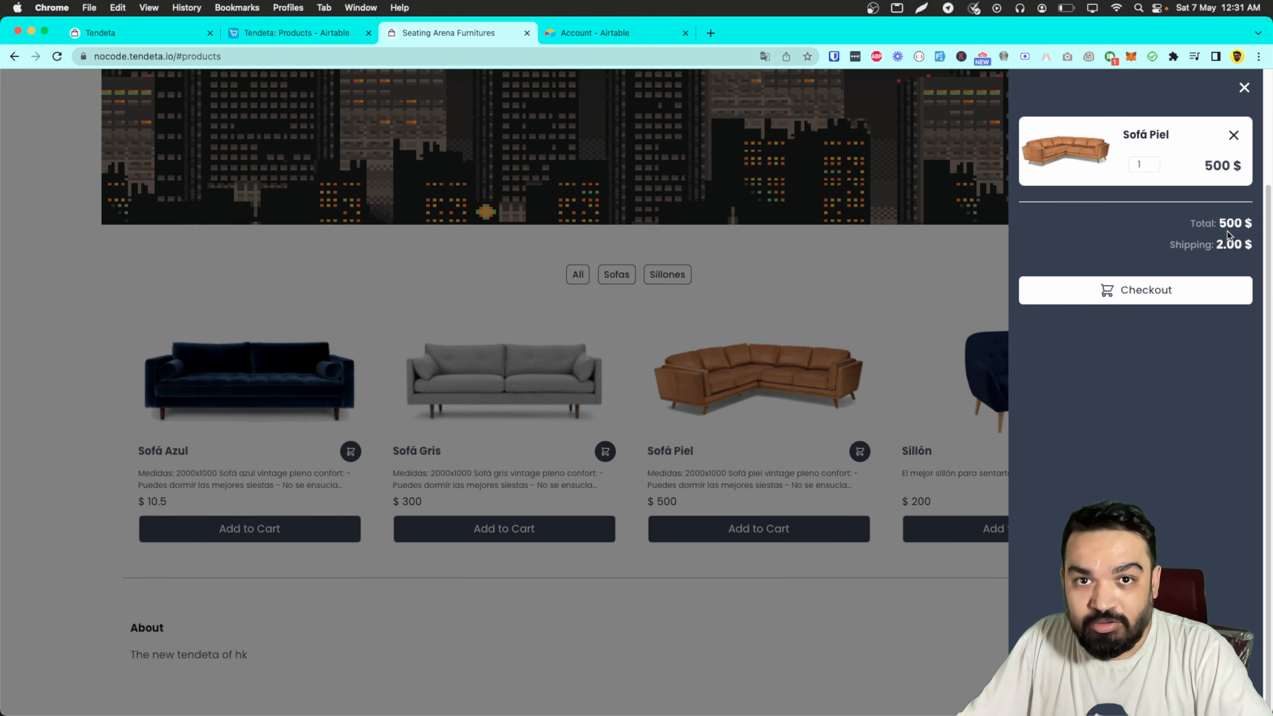
pyautogui.moveTo(1171, 247); pyautogui.dragTo(1235, 294)
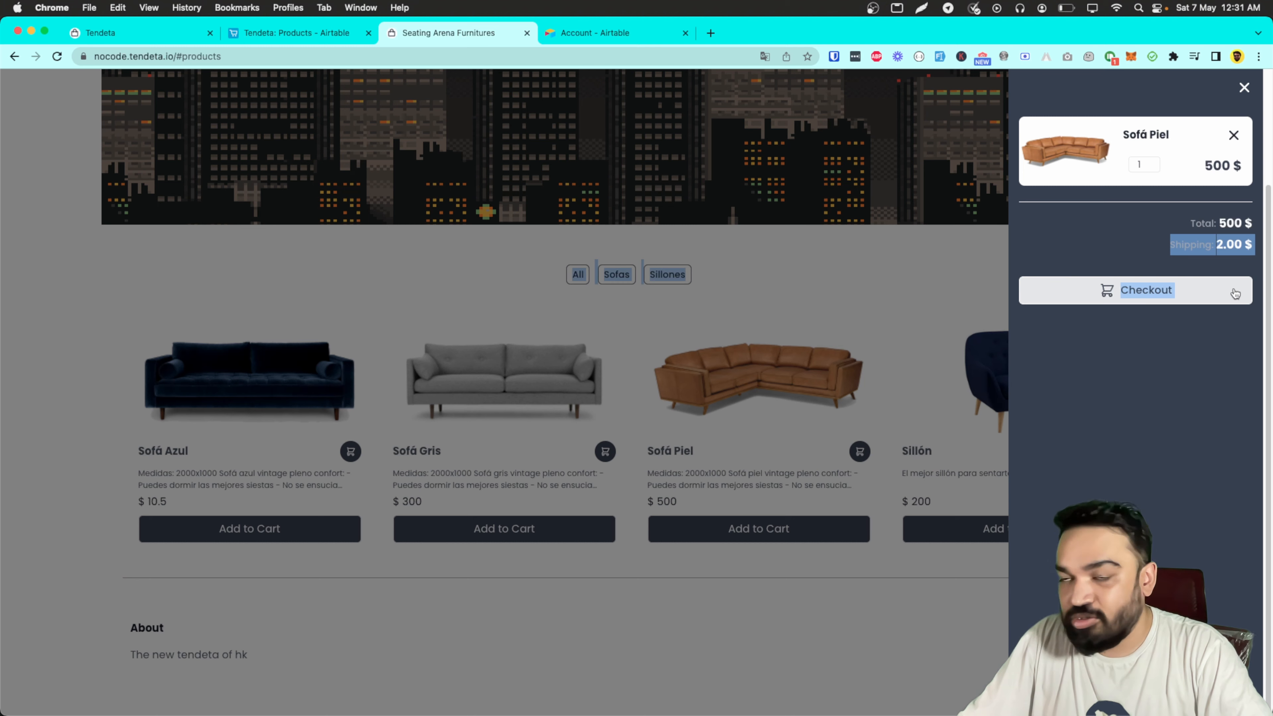
pyautogui.click(1094, 253)
pyautogui.click(861, 476)
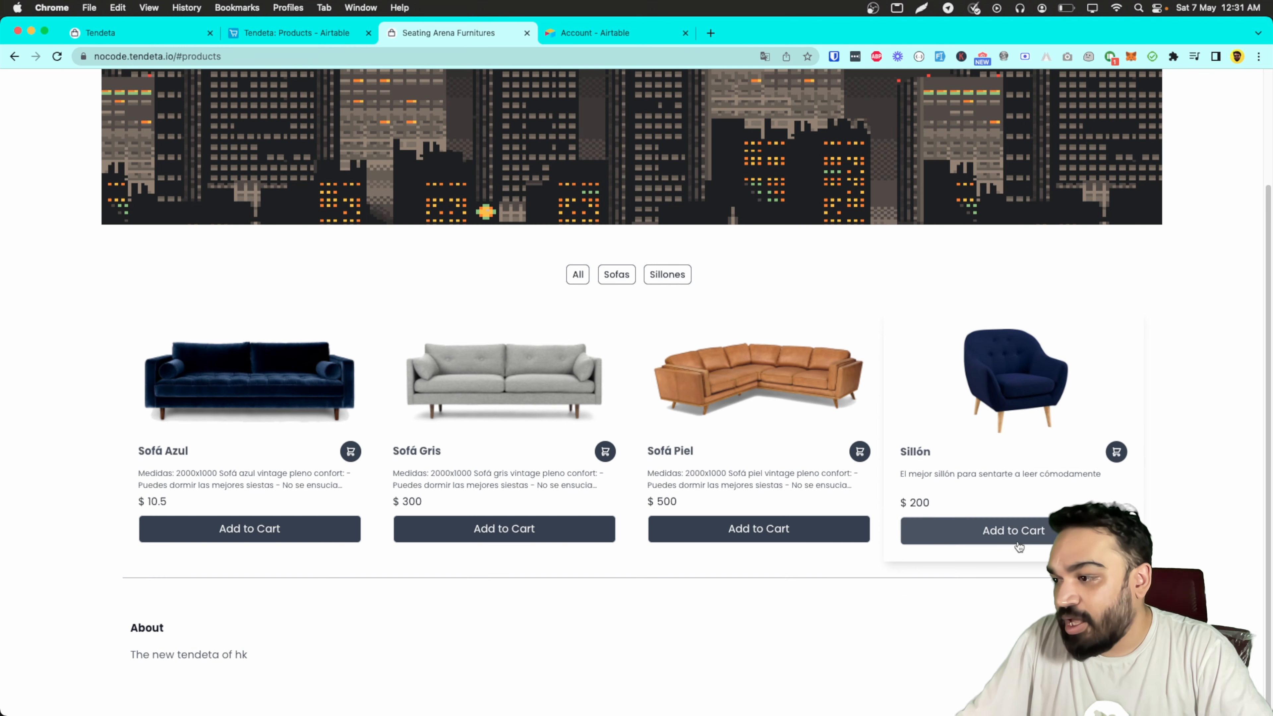
# Step: Add the Sillón to the cart and set its quantity to 5
pyautogui.click(1016, 531)
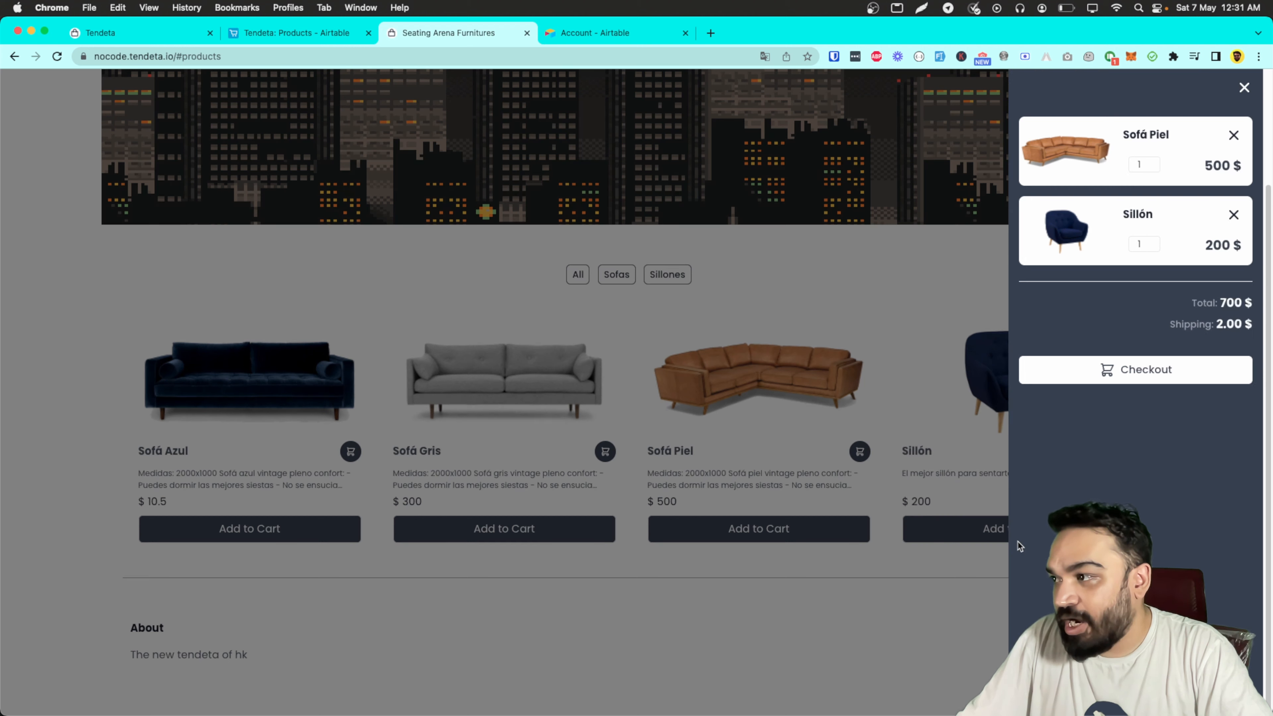
pyautogui.click(1150, 242)
pyautogui.click(1150, 242)
pyautogui.click(1150, 242)
pyautogui.click(1151, 242)
# Step: Set the Sofá Piel quantity to 4 in the cart and close the cart
pyautogui.click(1149, 161)
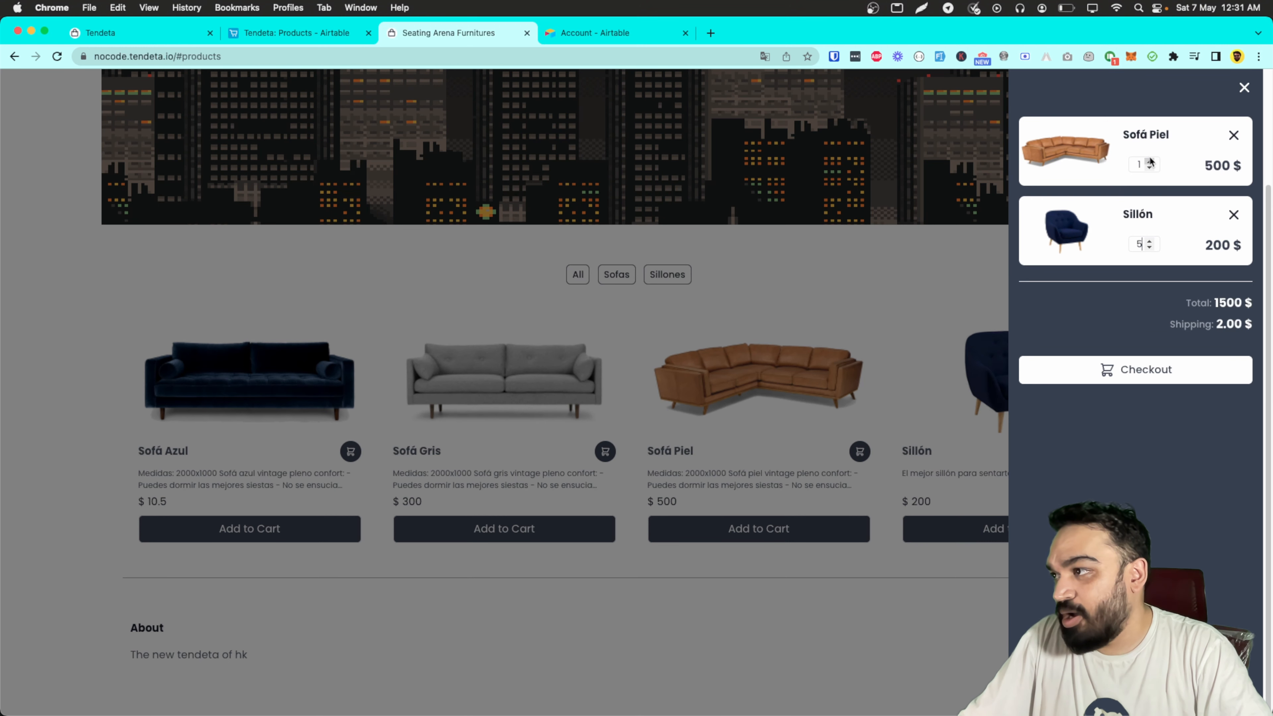
pyautogui.click(1149, 161)
pyautogui.click(1150, 162)
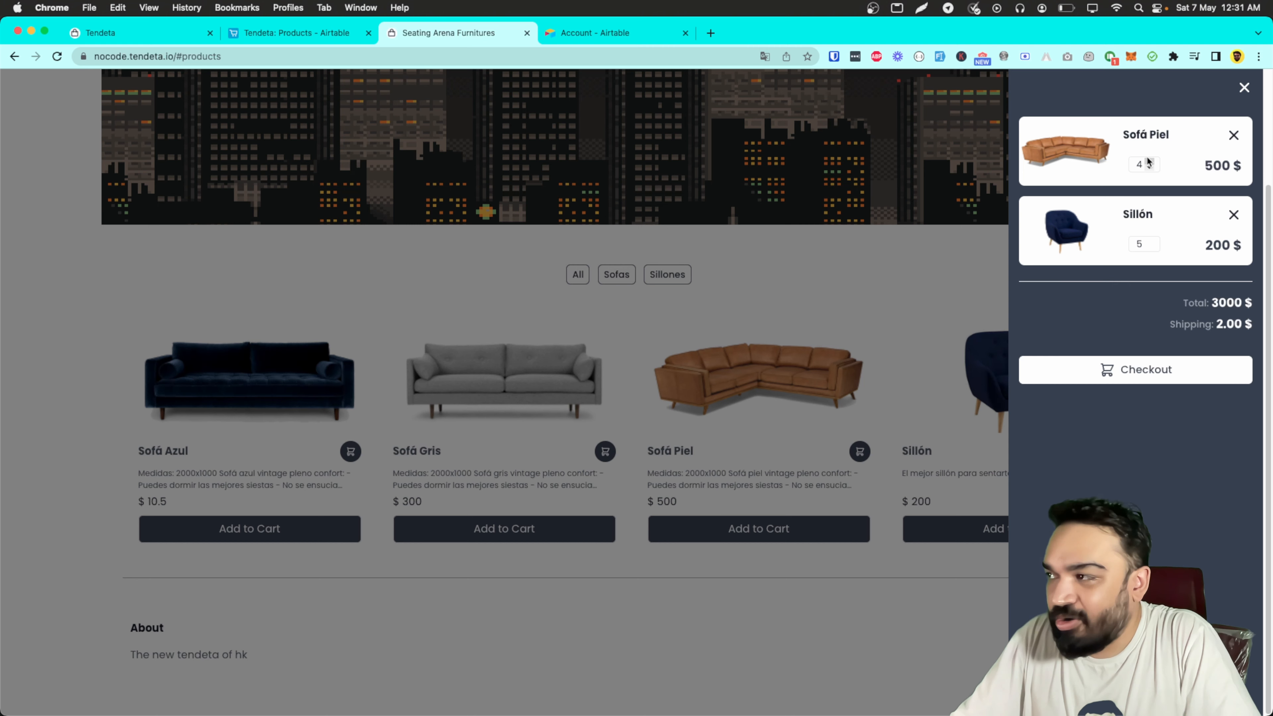
pyautogui.click(1245, 88)
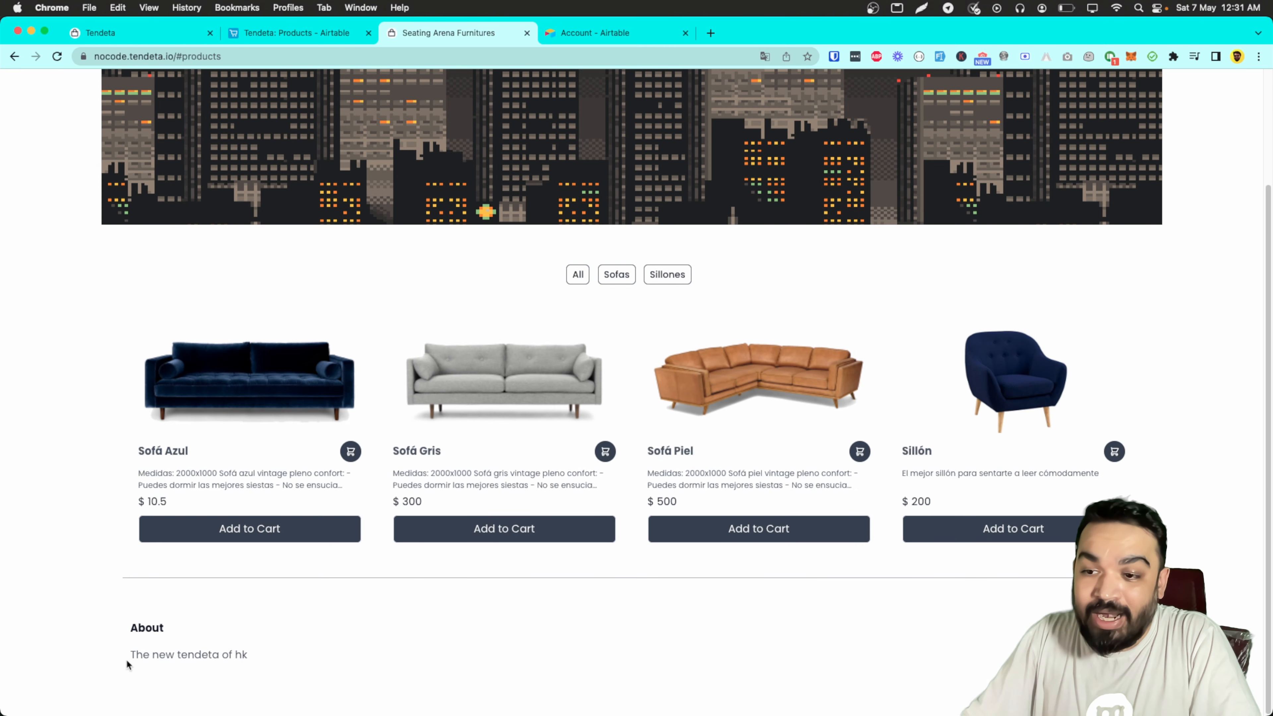
# Step: Check the shop's About description and switch to the Products table of the Tendeta base in Airtable
pyautogui.moveTo(127, 665); pyautogui.dragTo(359, 663)
pyautogui.click(359, 663)
pyautogui.click(243, 36)
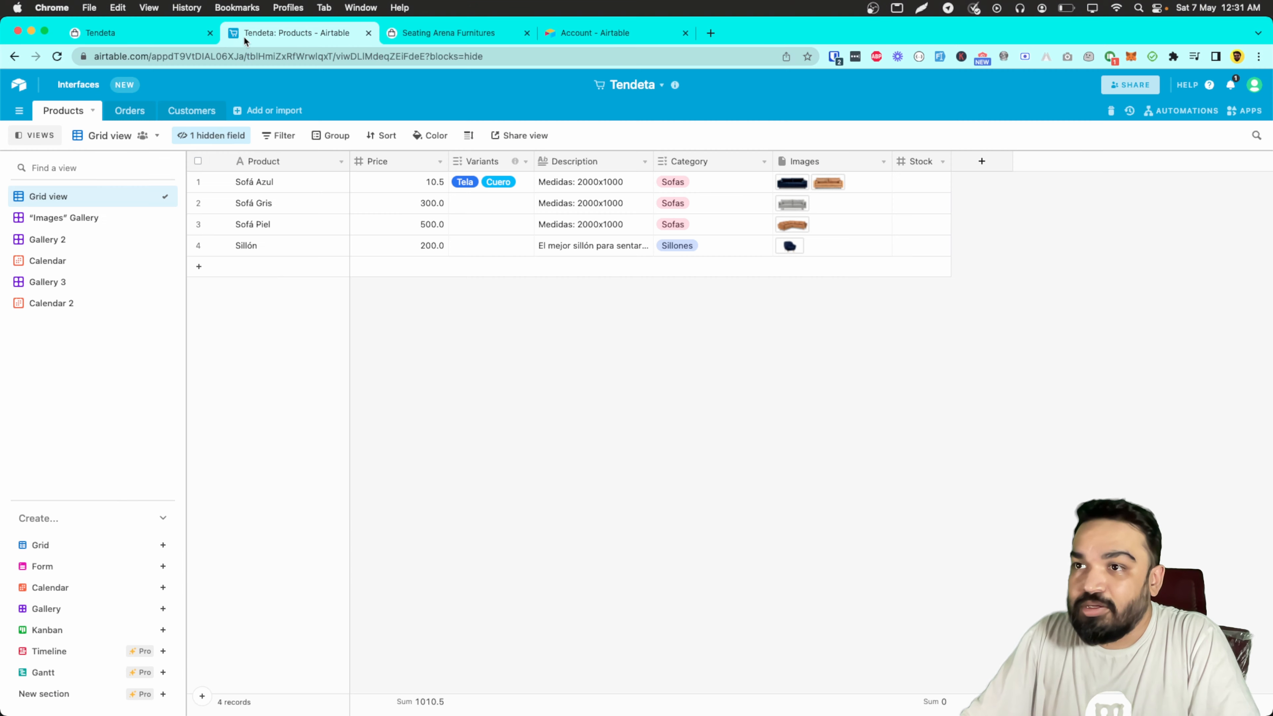
# Step: Compare the Description in the shop settings with the About text on the live storefront
pyautogui.click(147, 32)
pyautogui.tripleClick(286, 512)
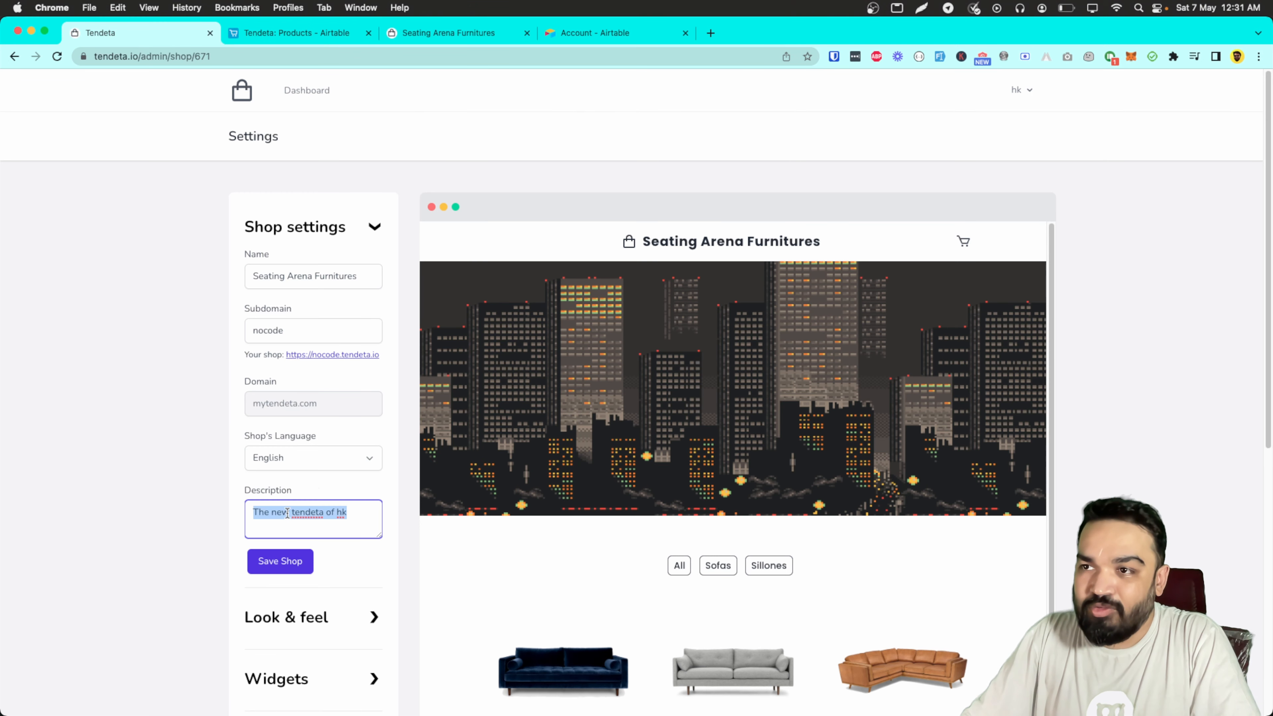
pyautogui.click(476, 45)
pyautogui.tripleClick(213, 657)
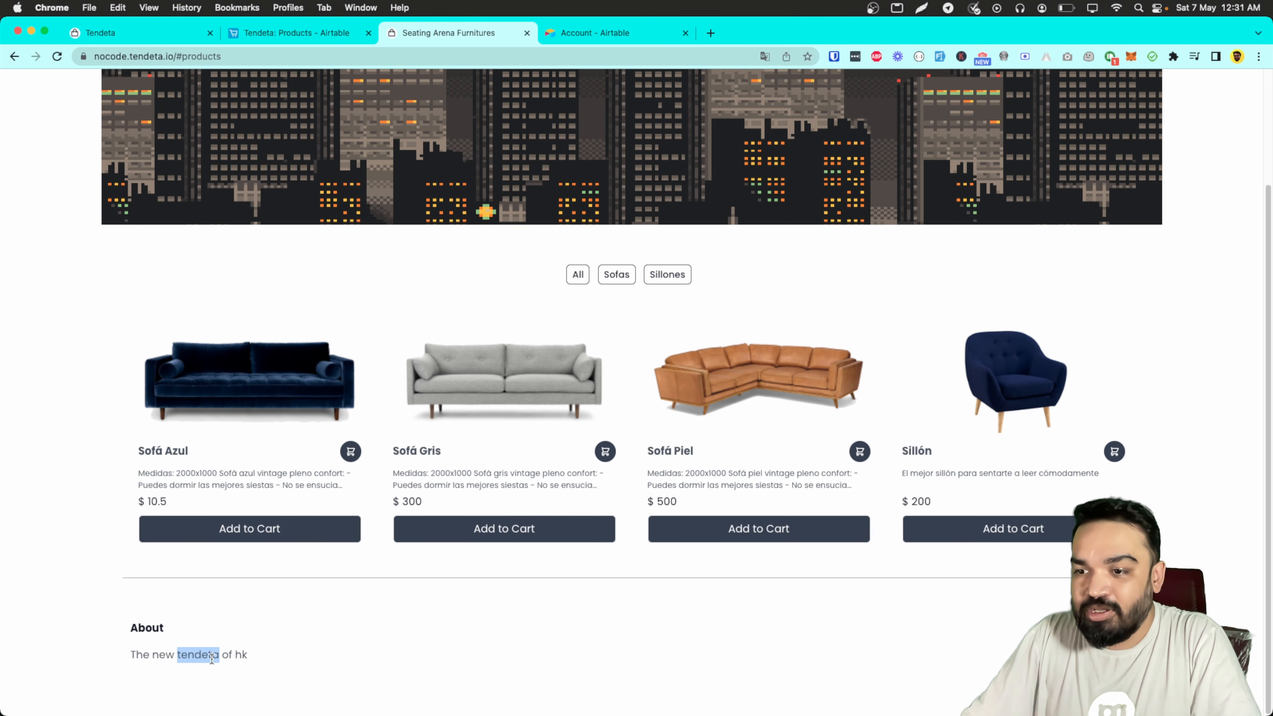
pyautogui.doubleClick(243, 644)
pyautogui.scroll(3, 469, 548)
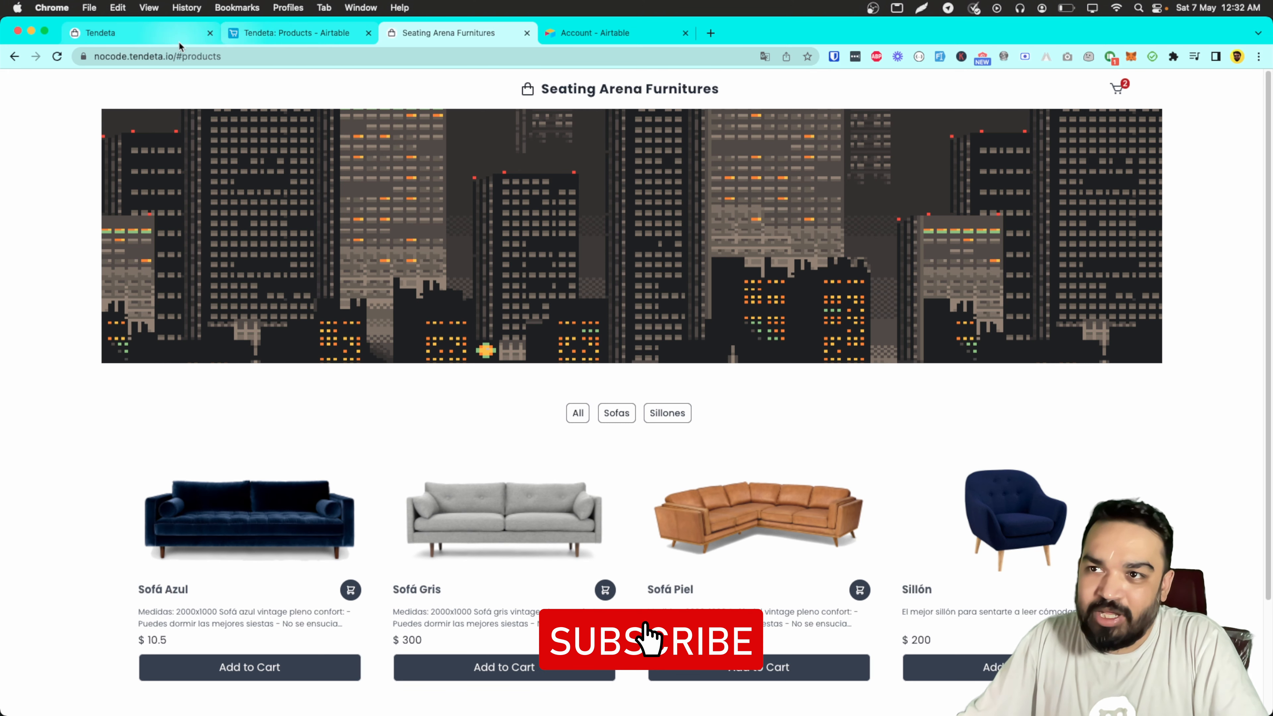
# Step: Switch back to the shop admin, go to the tendeta.io homepage and find its Pricing section
pyautogui.click(140, 33)
pyautogui.click(371, 62)
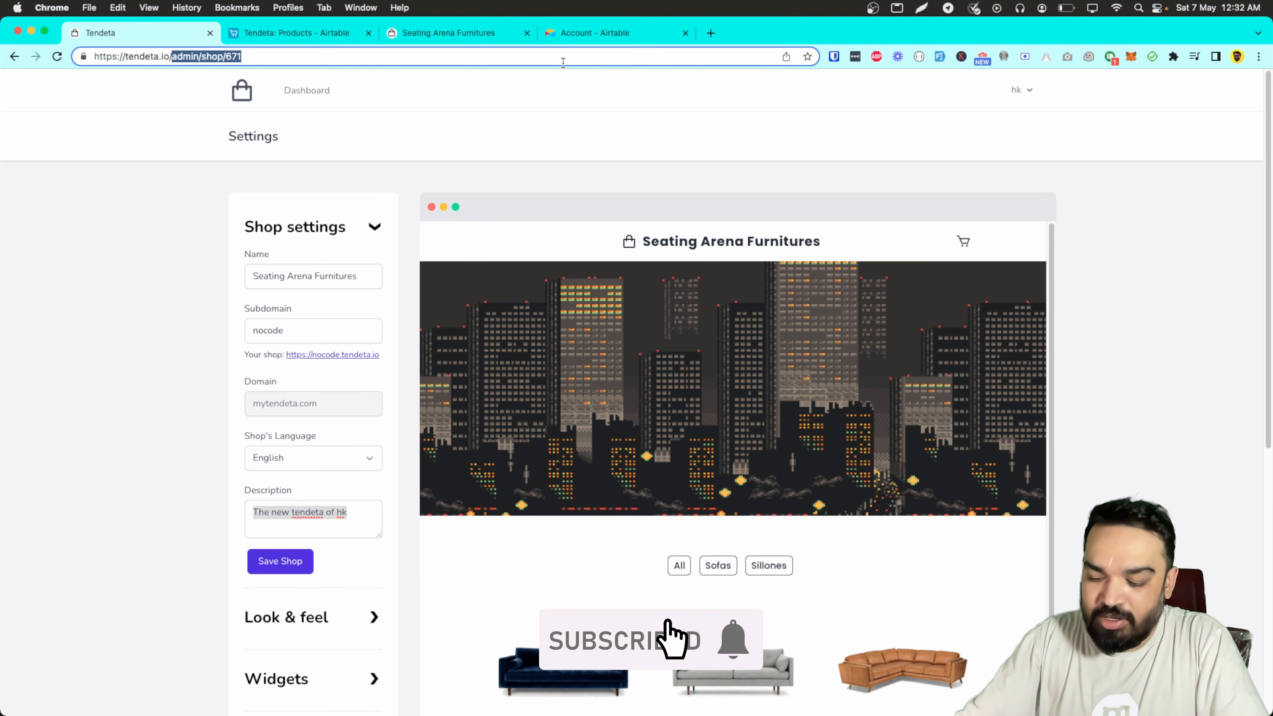
pyautogui.press('BackSpace')
pyautogui.press('Return')
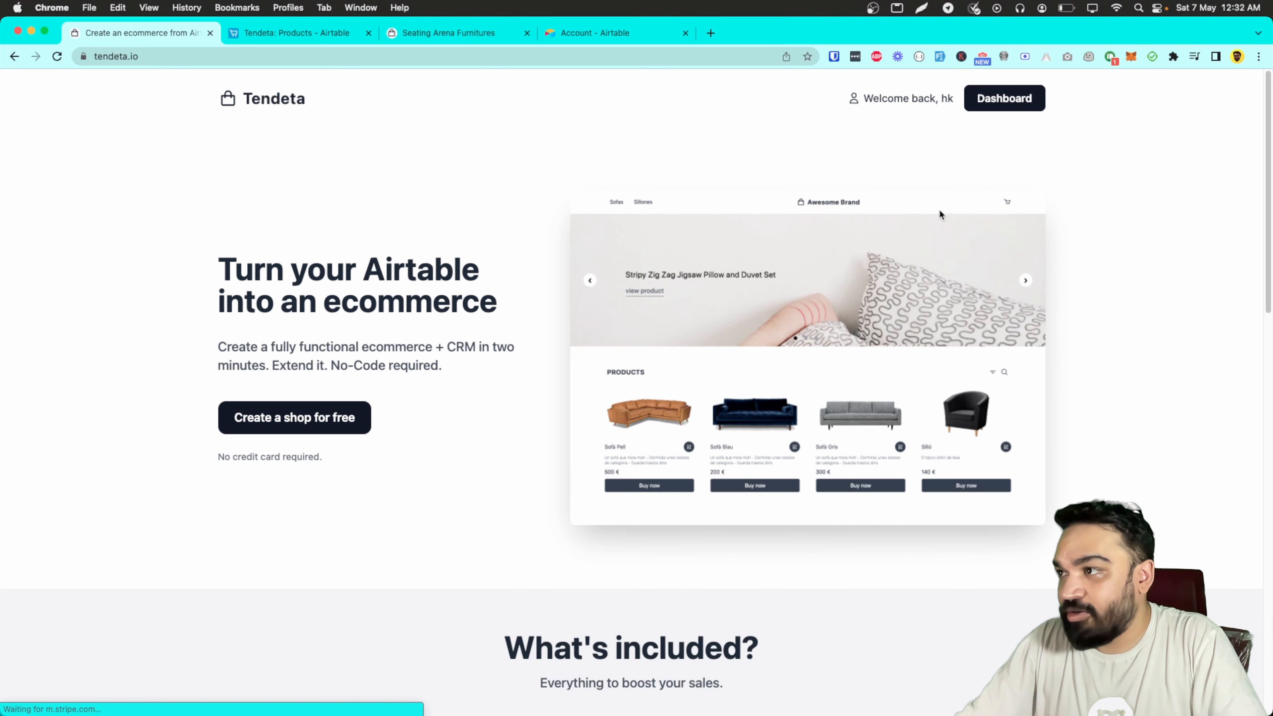
pyautogui.scroll(-15, 590, 500)
pyautogui.scroll(-5, 590, 500)
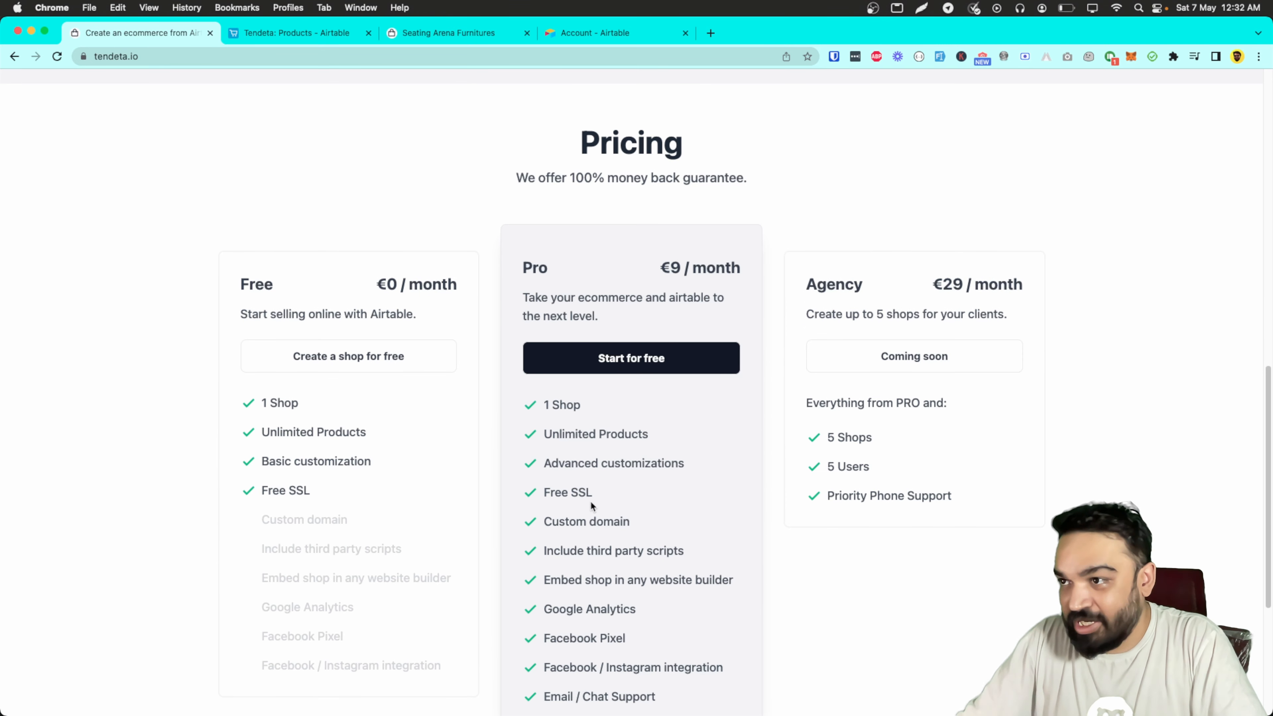
# Step: Review the features included in the Free pricing plan
pyautogui.scroll(5, 591, 501)
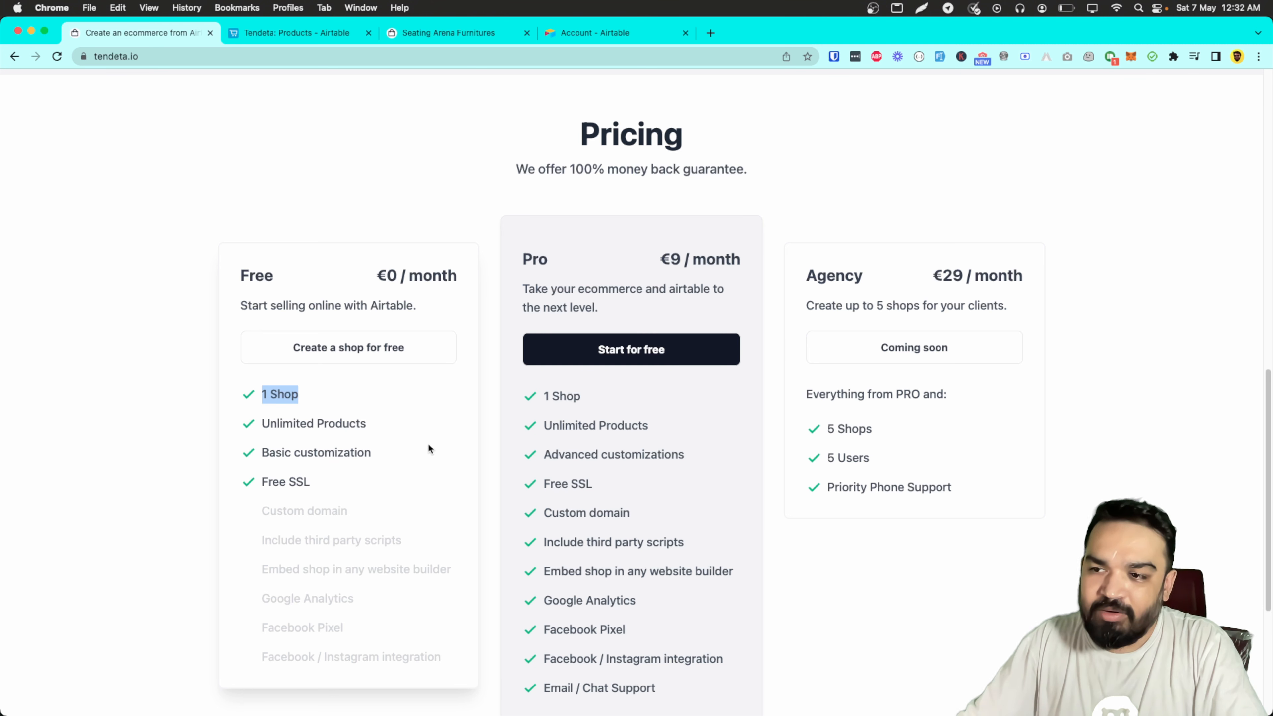
pyautogui.click(464, 540)
pyautogui.moveTo(370, 426); pyautogui.dragTo(261, 427)
pyautogui.click(350, 482)
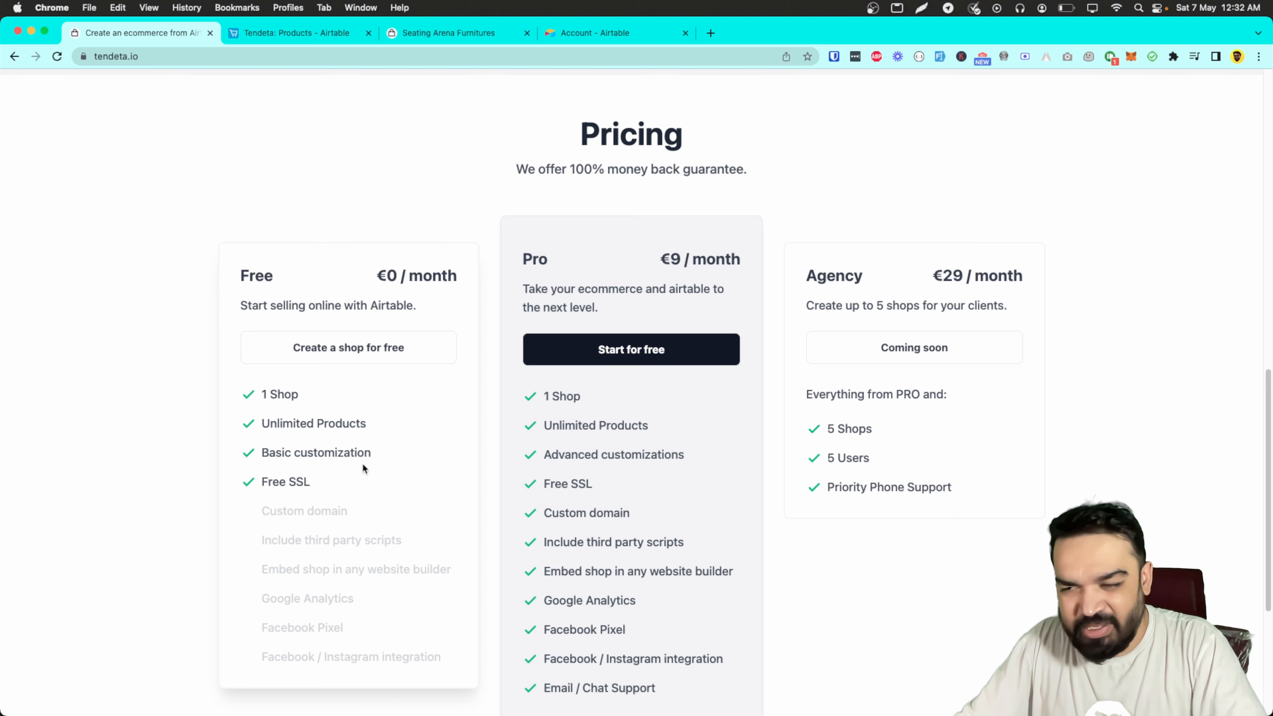
# Step: Review the Pro plan's feature list and monthly price
pyautogui.scroll(-3, 436, 507)
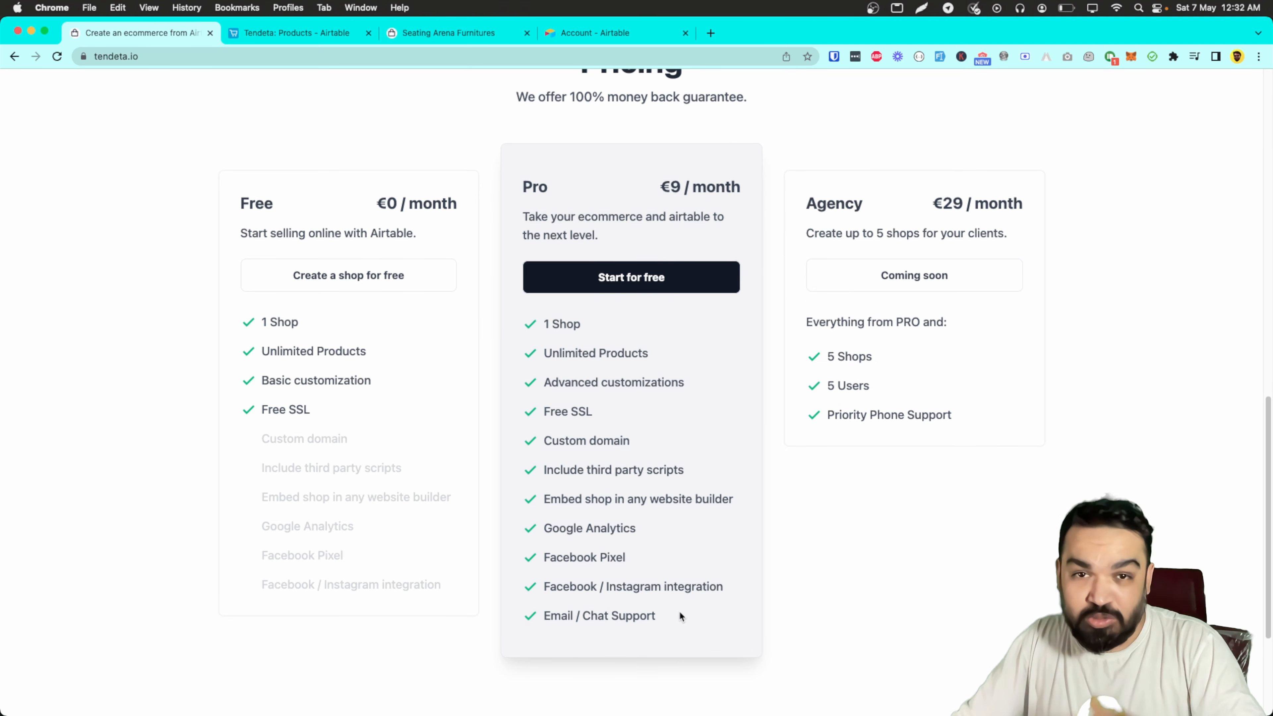
pyautogui.moveTo(679, 611); pyautogui.dragTo(580, 334)
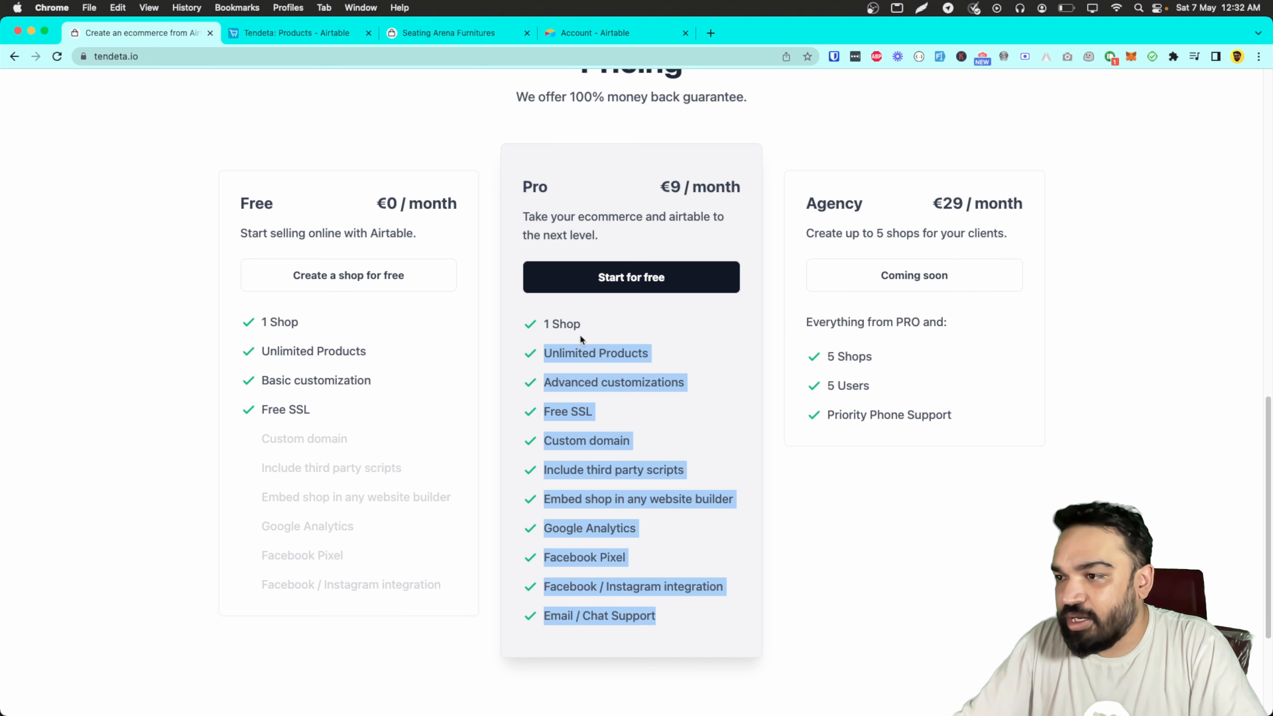
pyautogui.click(579, 334)
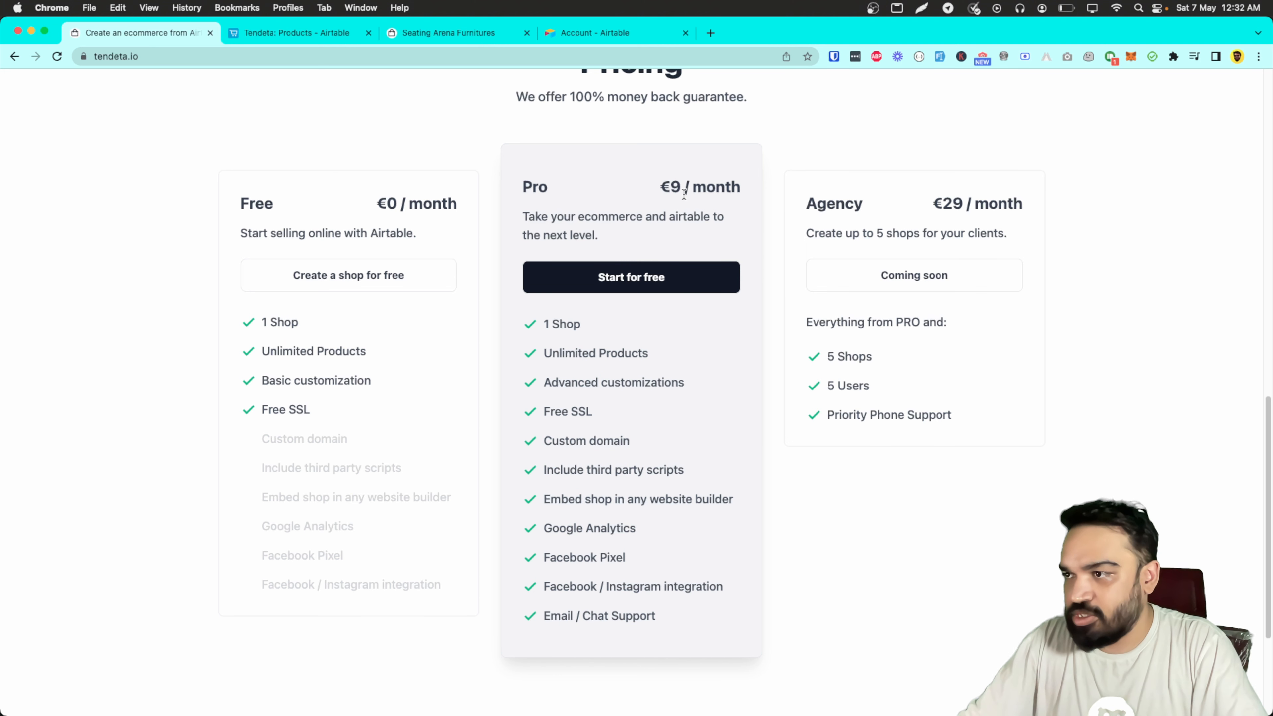
pyautogui.moveTo(692, 187); pyautogui.dragTo(660, 186)
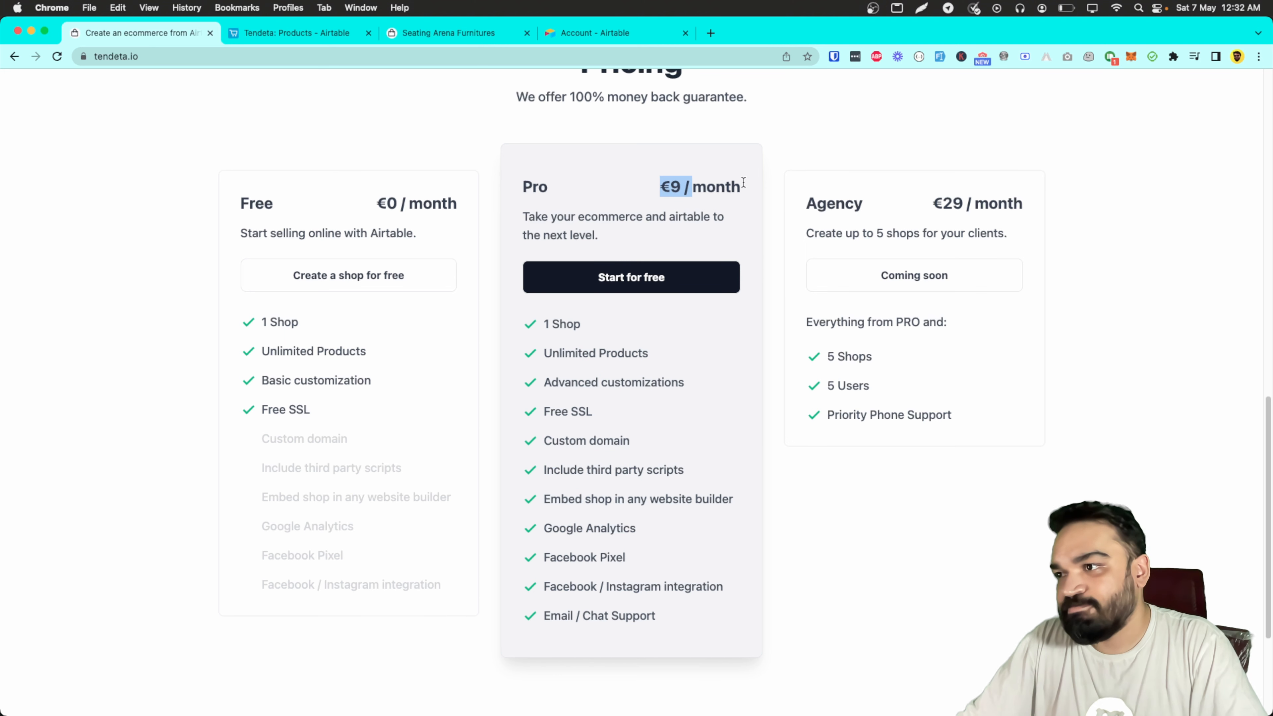
pyautogui.click(690, 394)
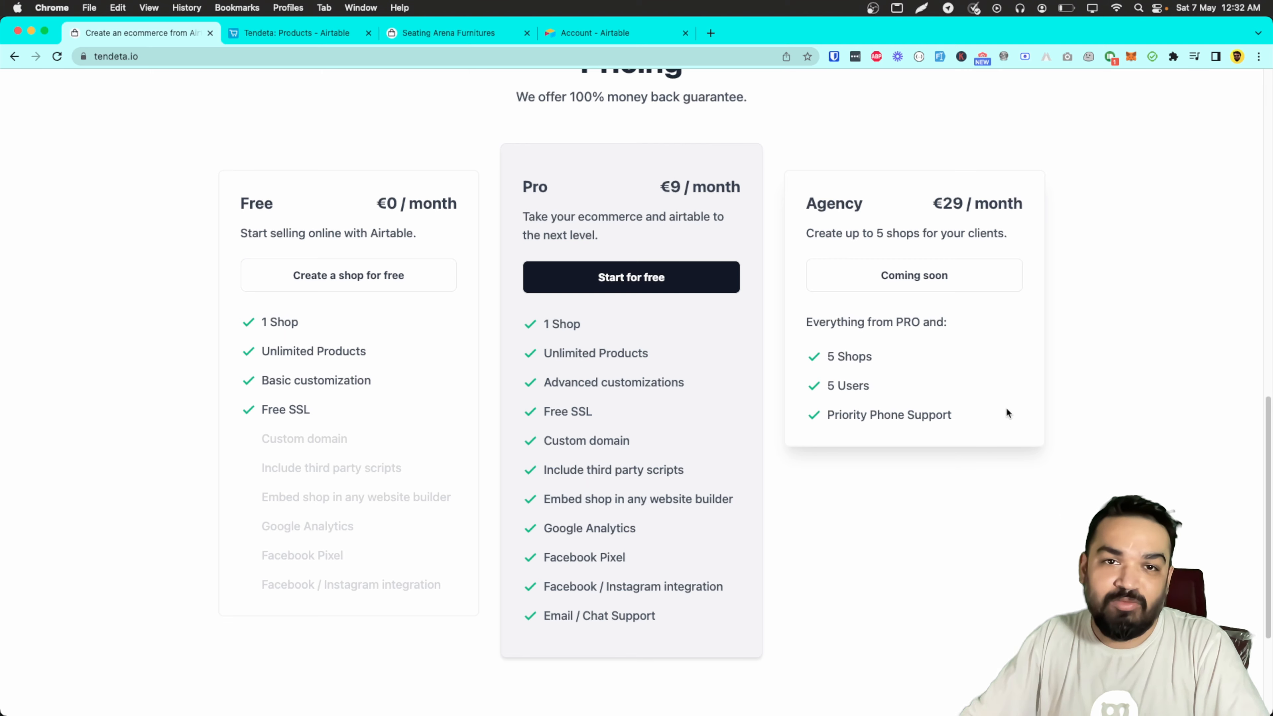
# Step: Look over the rest of the homepage, including the "What's included?" section above the pricing plans
pyautogui.scroll(-4, 1007, 407)
pyautogui.scroll(15, 1006, 418)
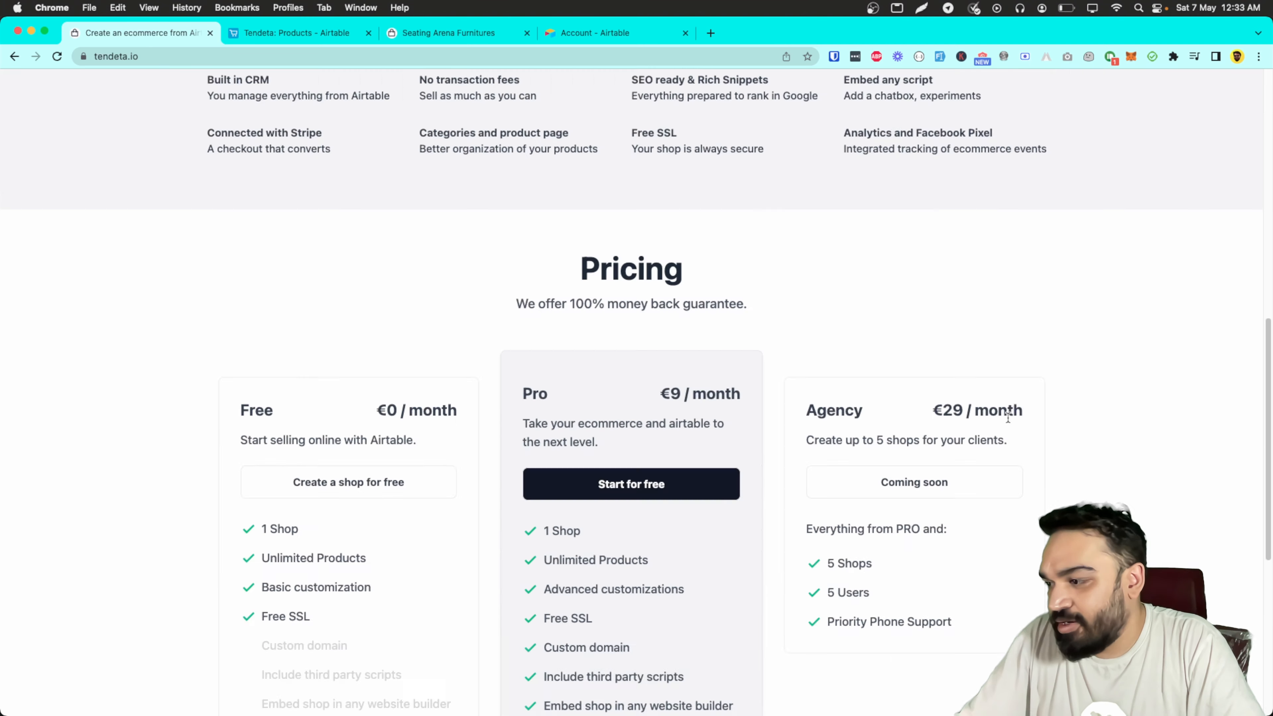
pyautogui.scroll(-8, 1007, 417)
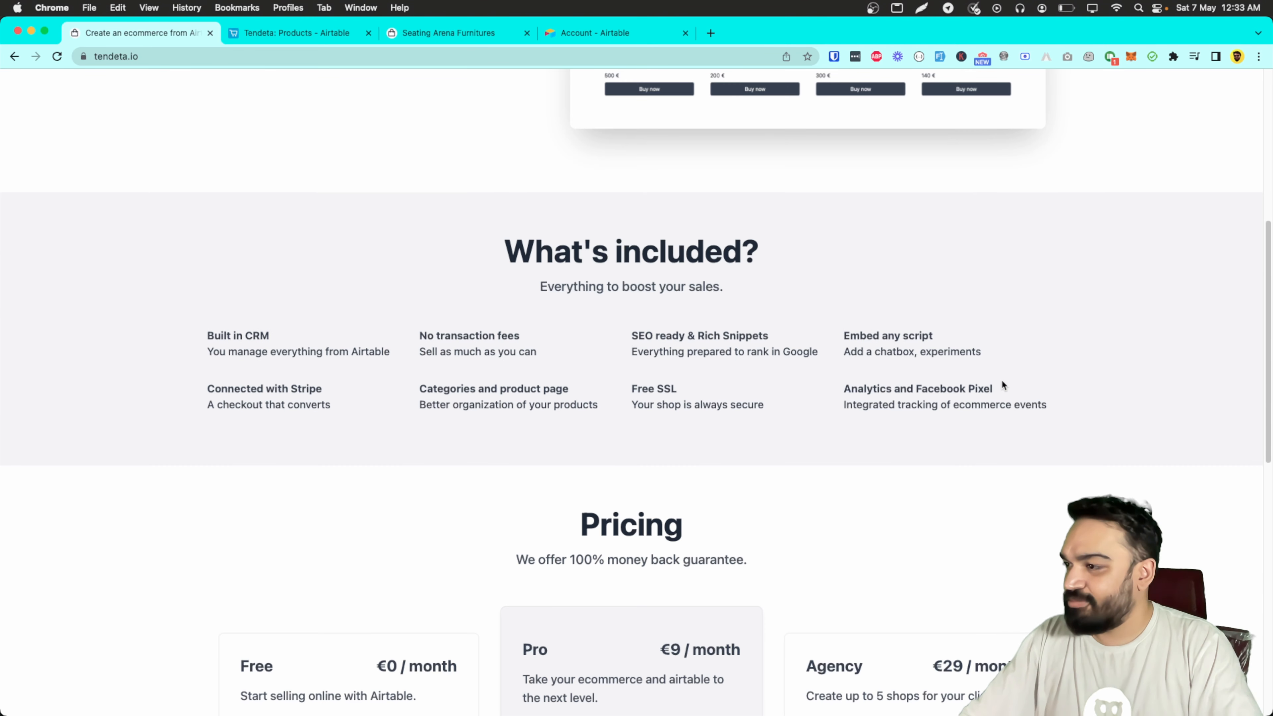